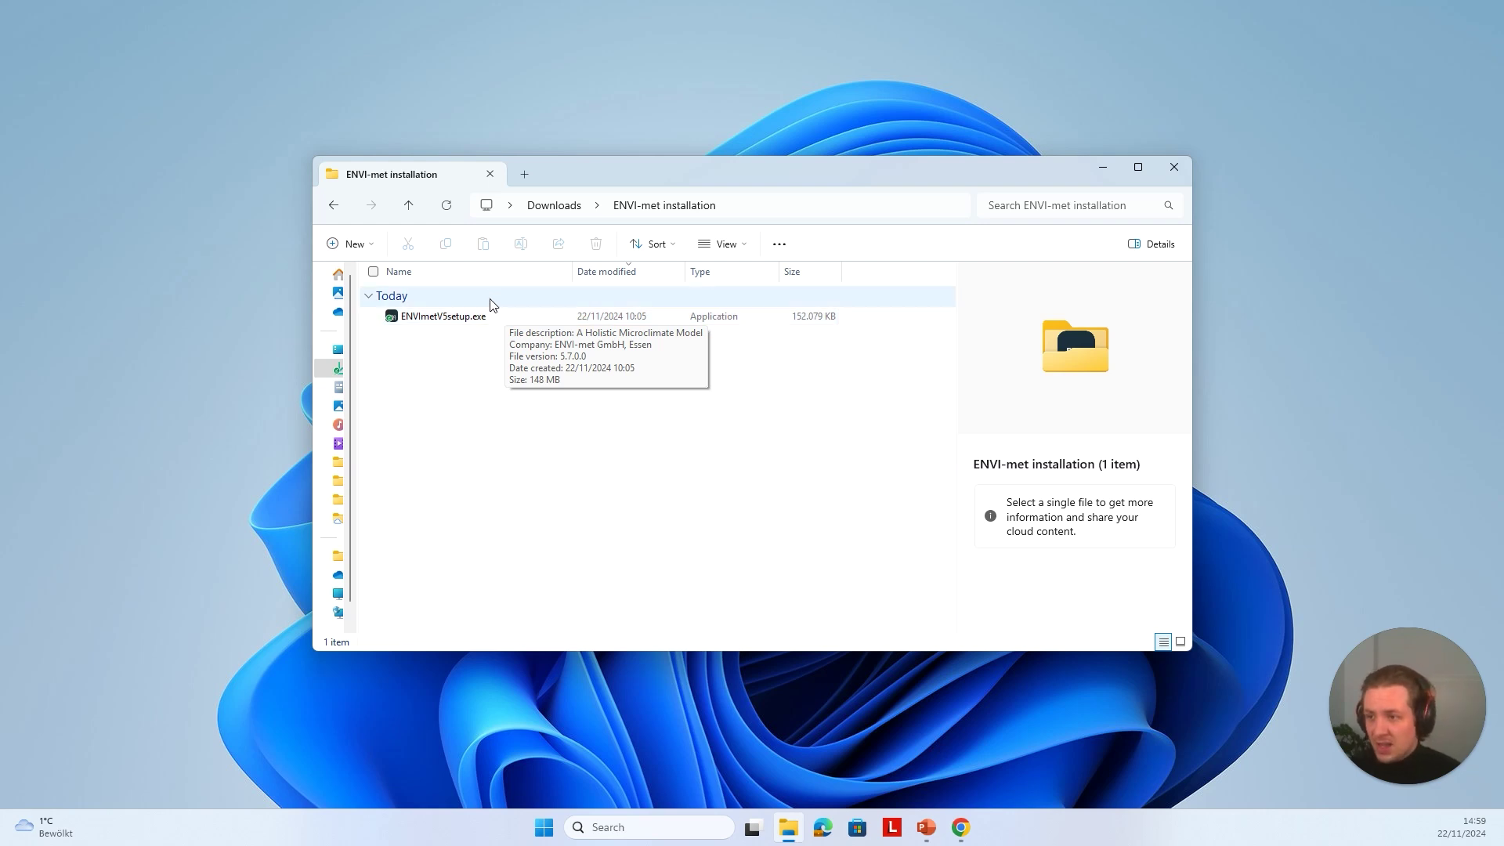
Launch ENVImetV5setup.exe with administrator approval and move the setup window clear of Explorer
double_click(481, 319)
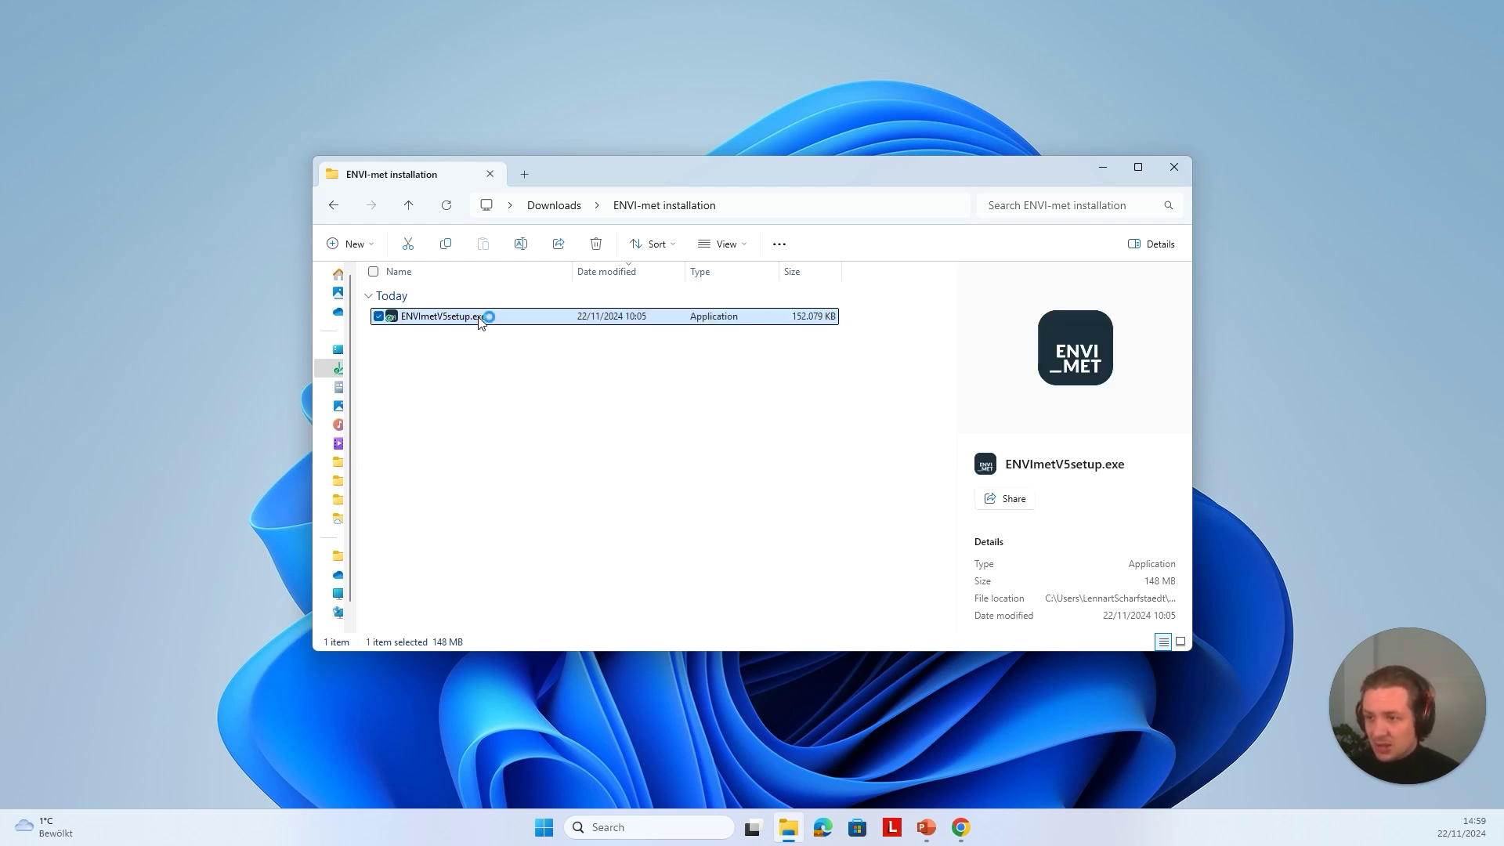
key(alt+y)
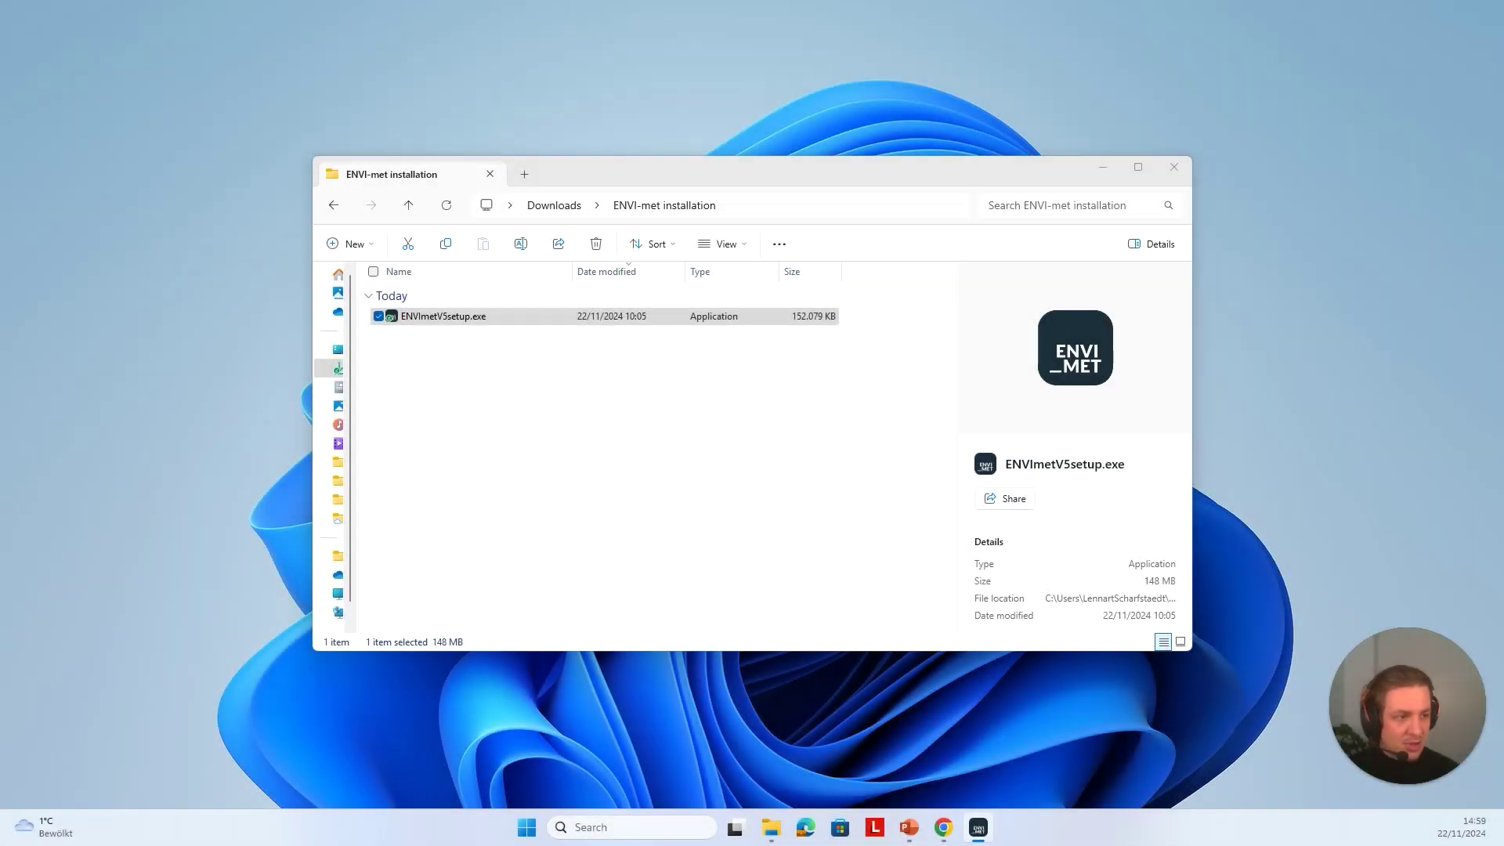
drag(874, 254, 728, 254)
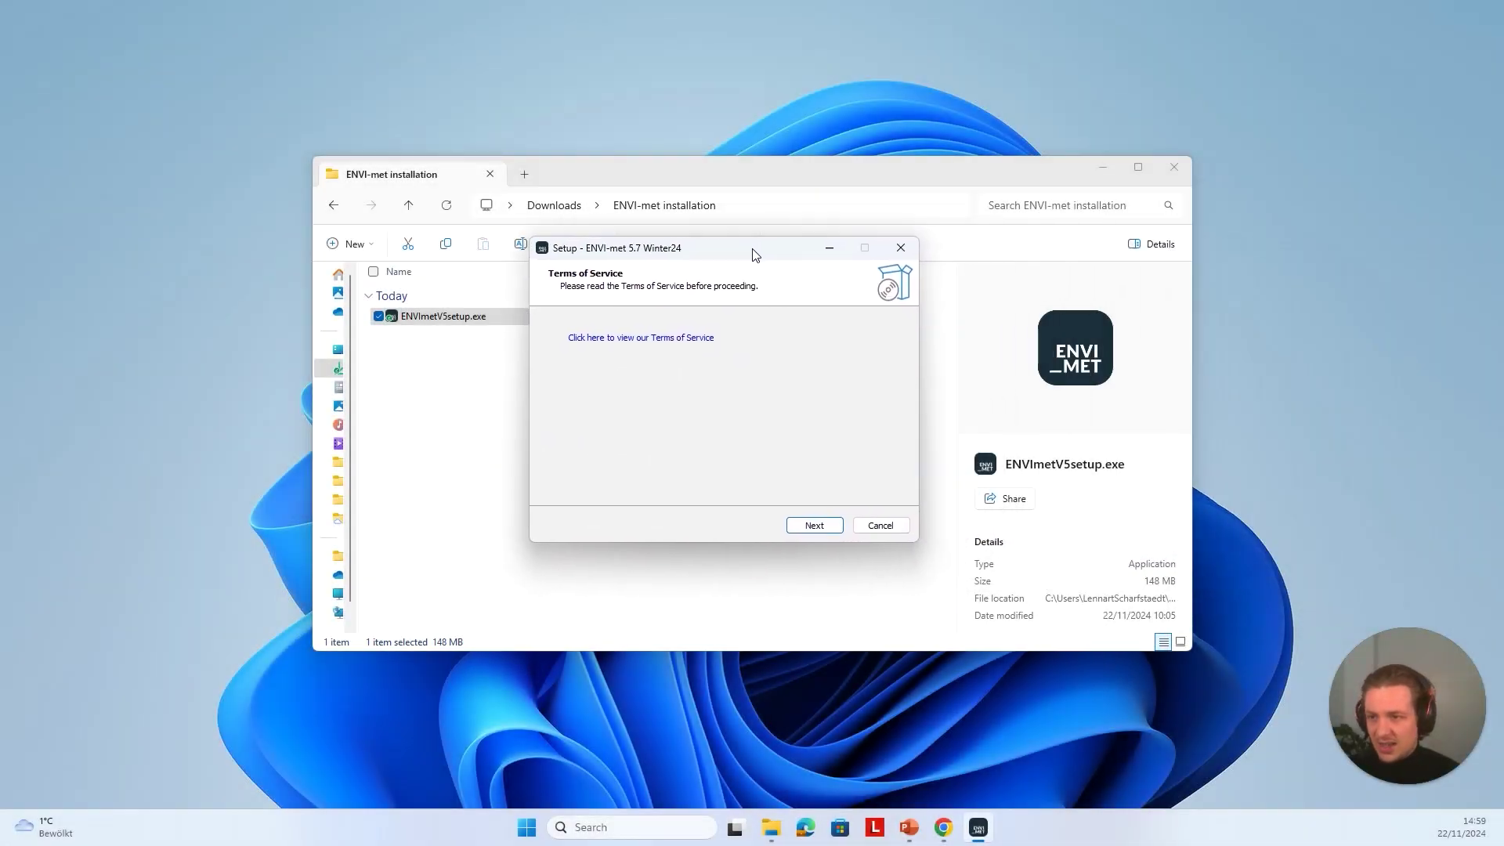
click(1103, 165)
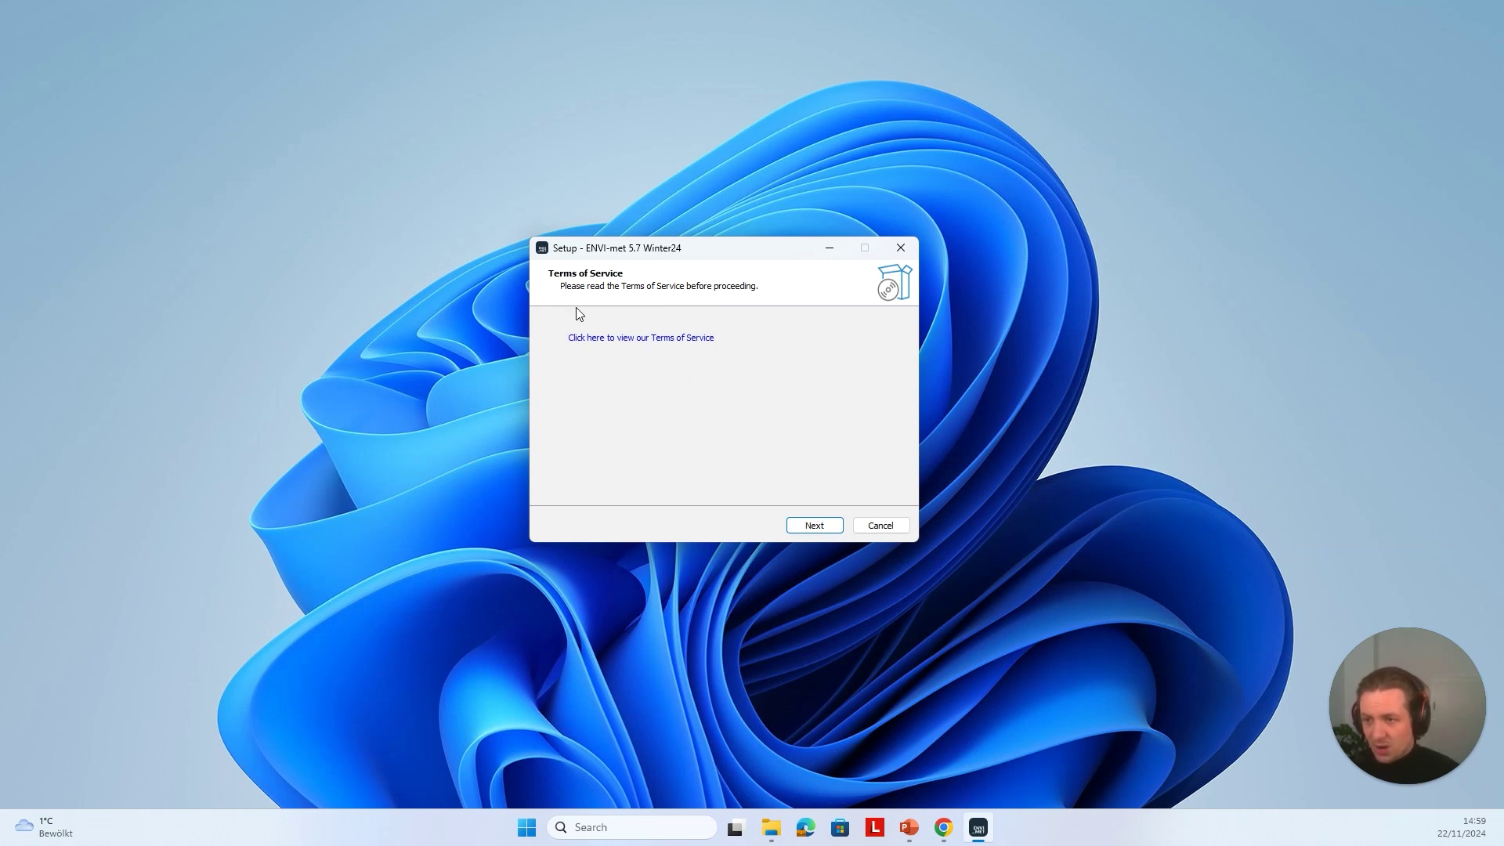
Accept the ENVI-met license agreement and continue to the destination folder page
click(833, 525)
click(565, 477)
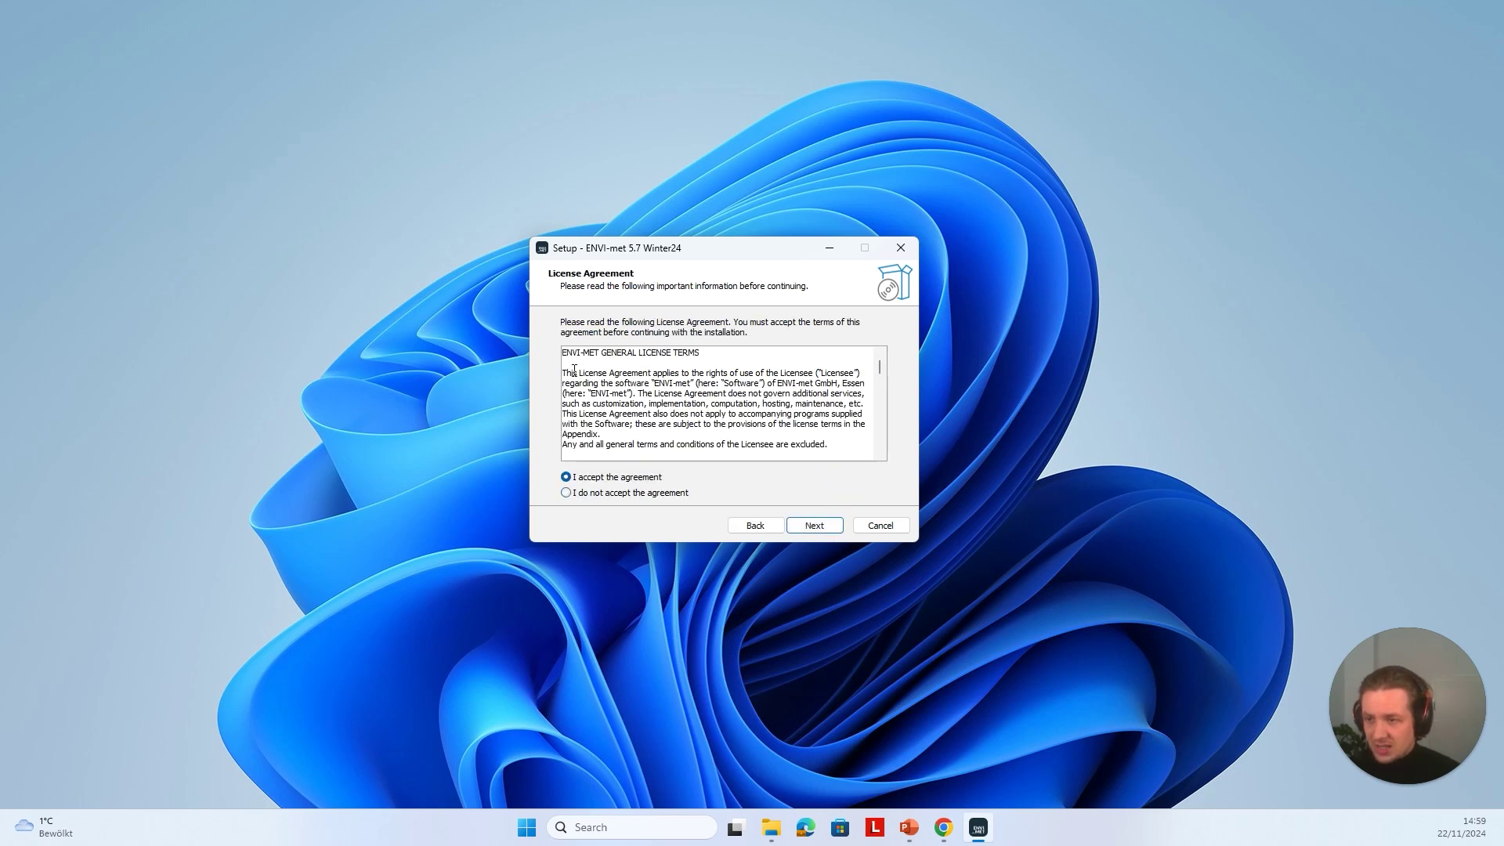
click(815, 526)
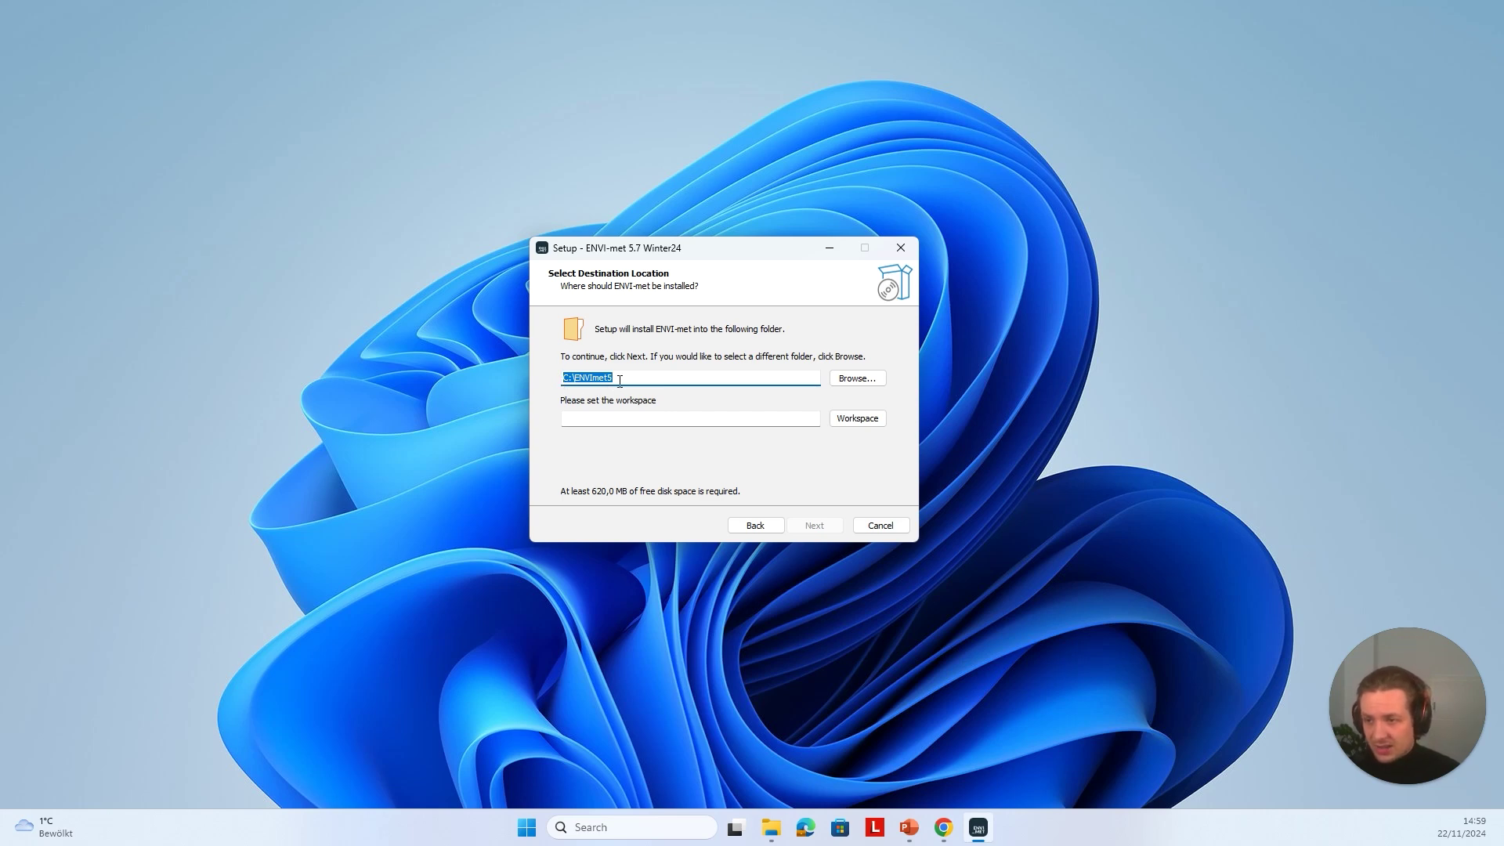
Set the workspace folder to D:\envimet_workspace and confirm installing into the existing C:\ENVImet5
click(858, 420)
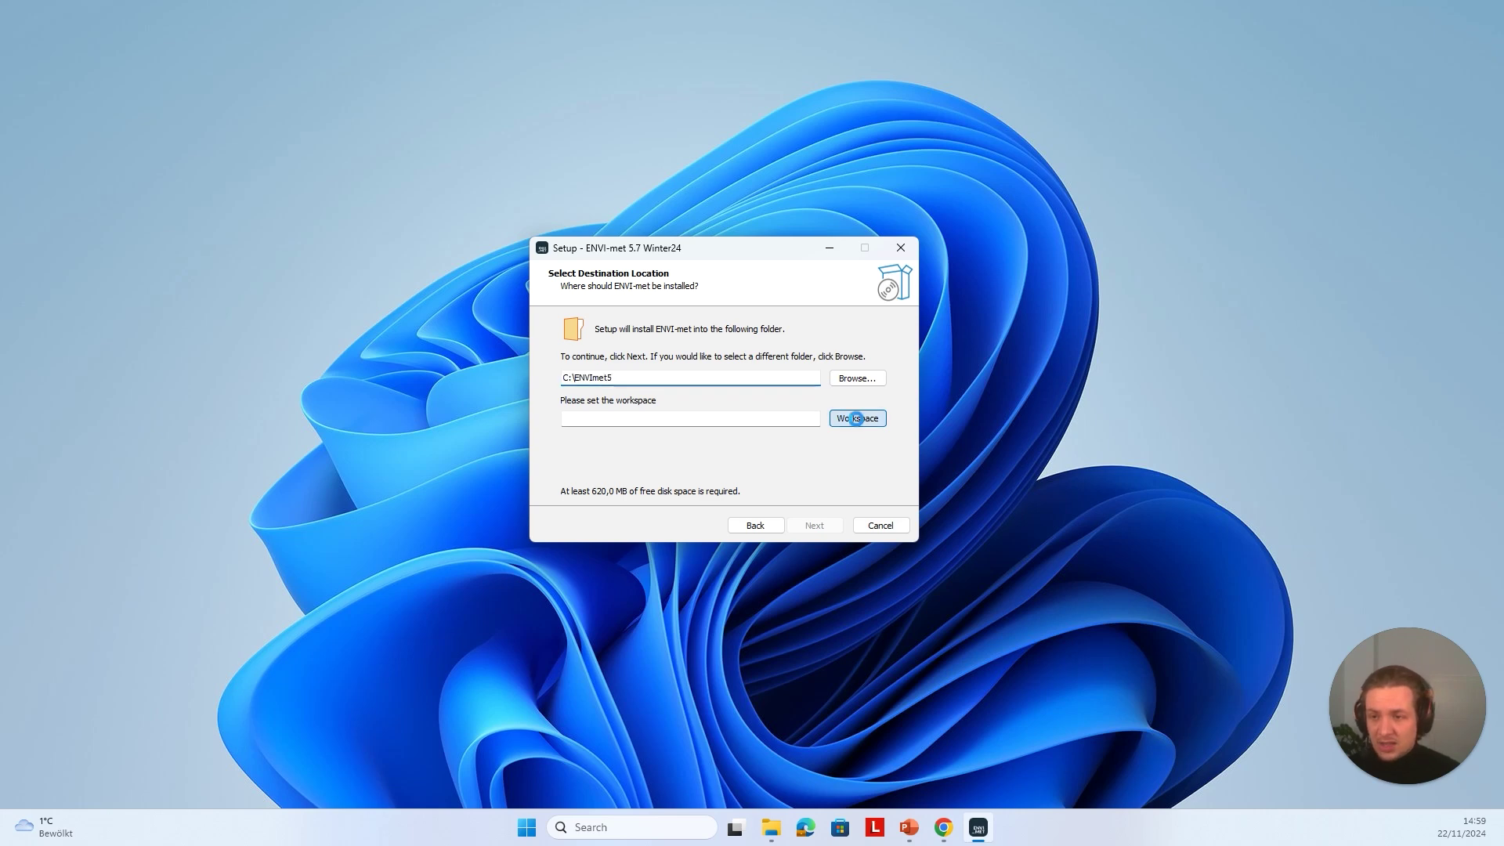
double_click(683, 525)
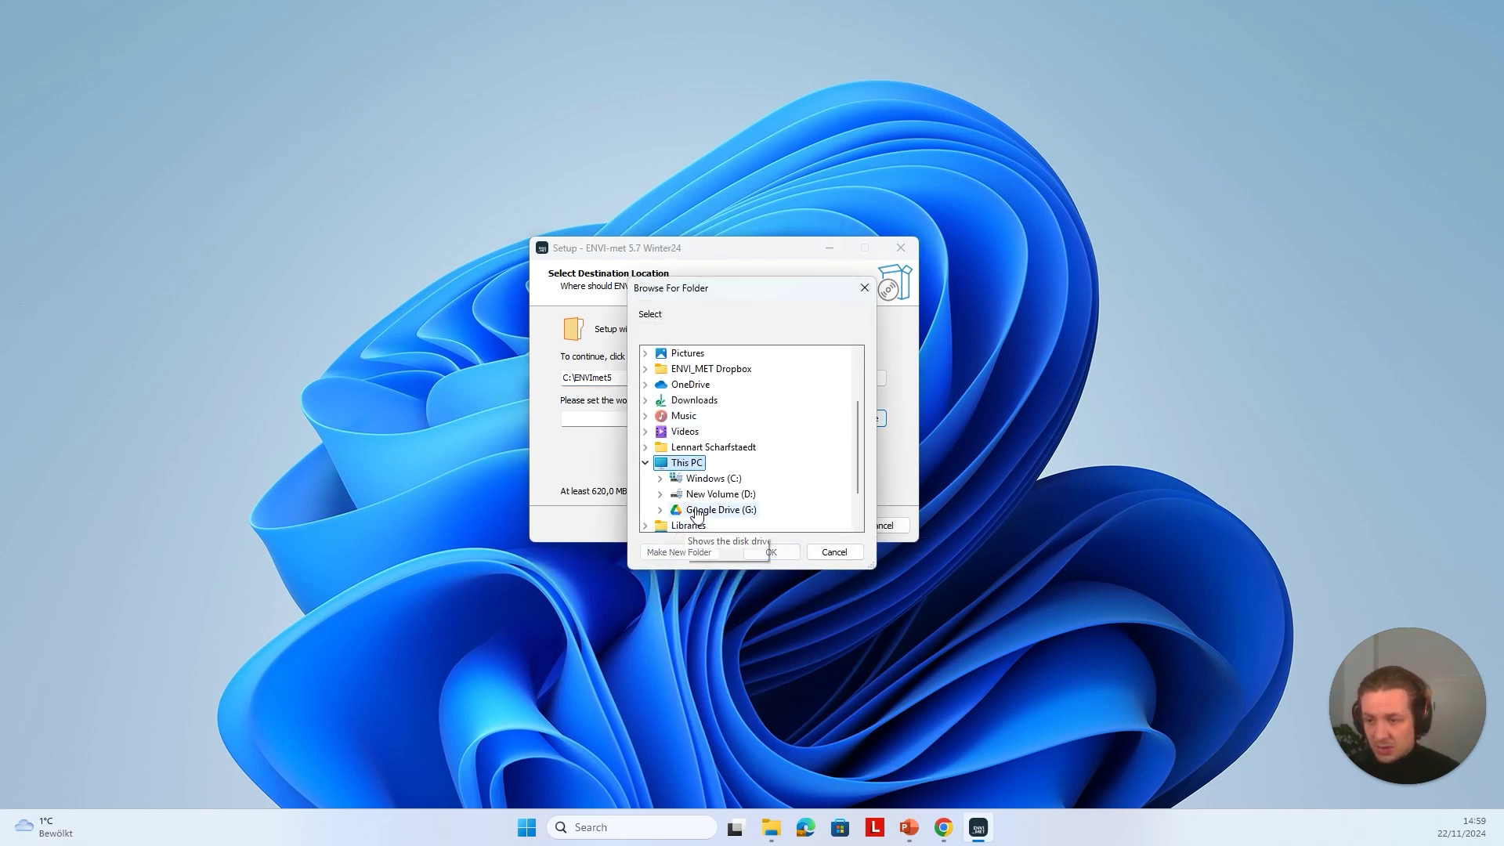
double_click(719, 447)
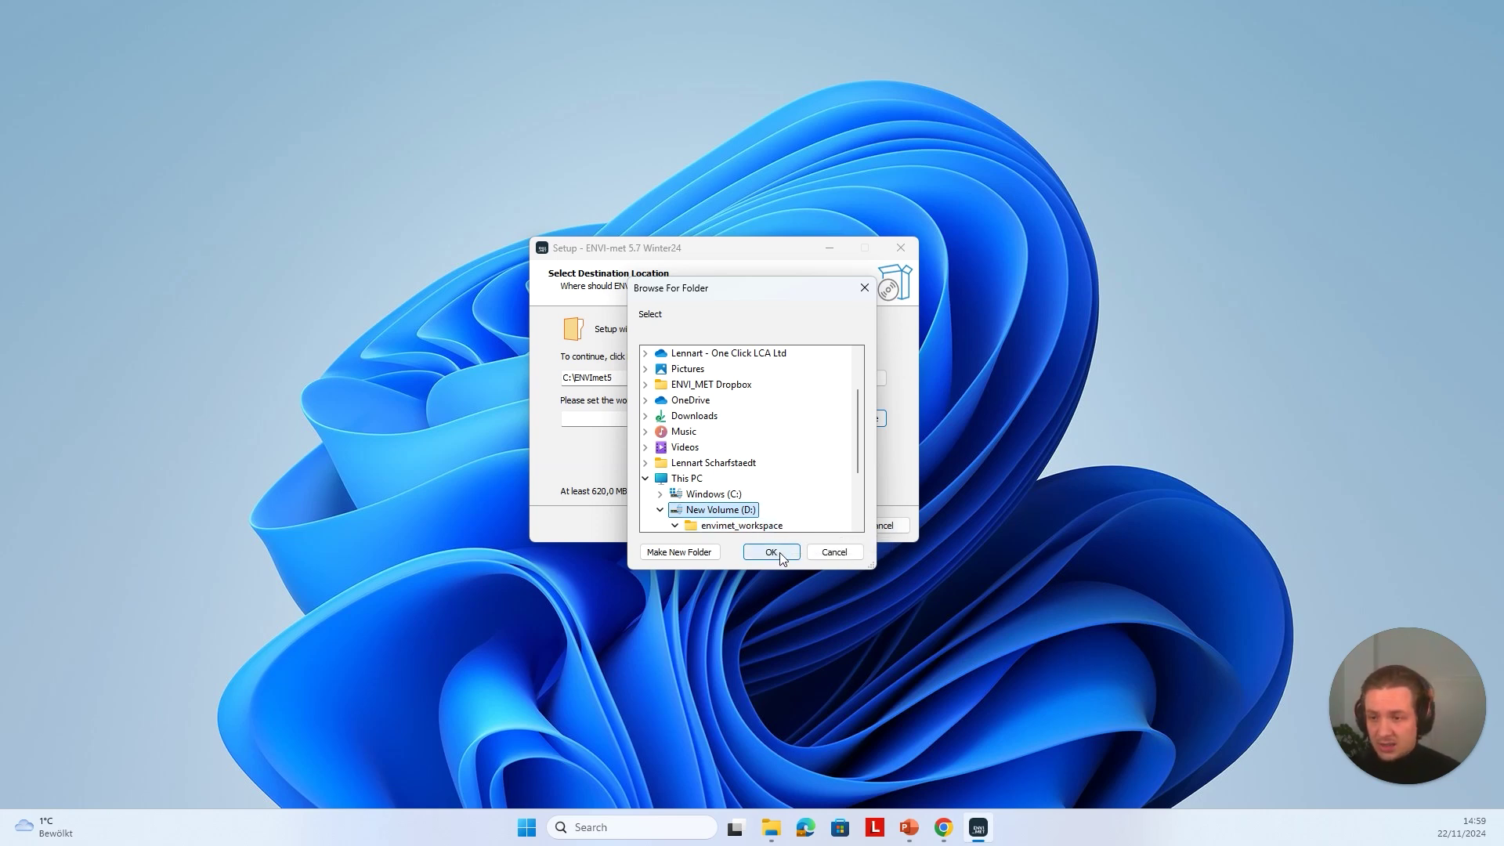
click(771, 552)
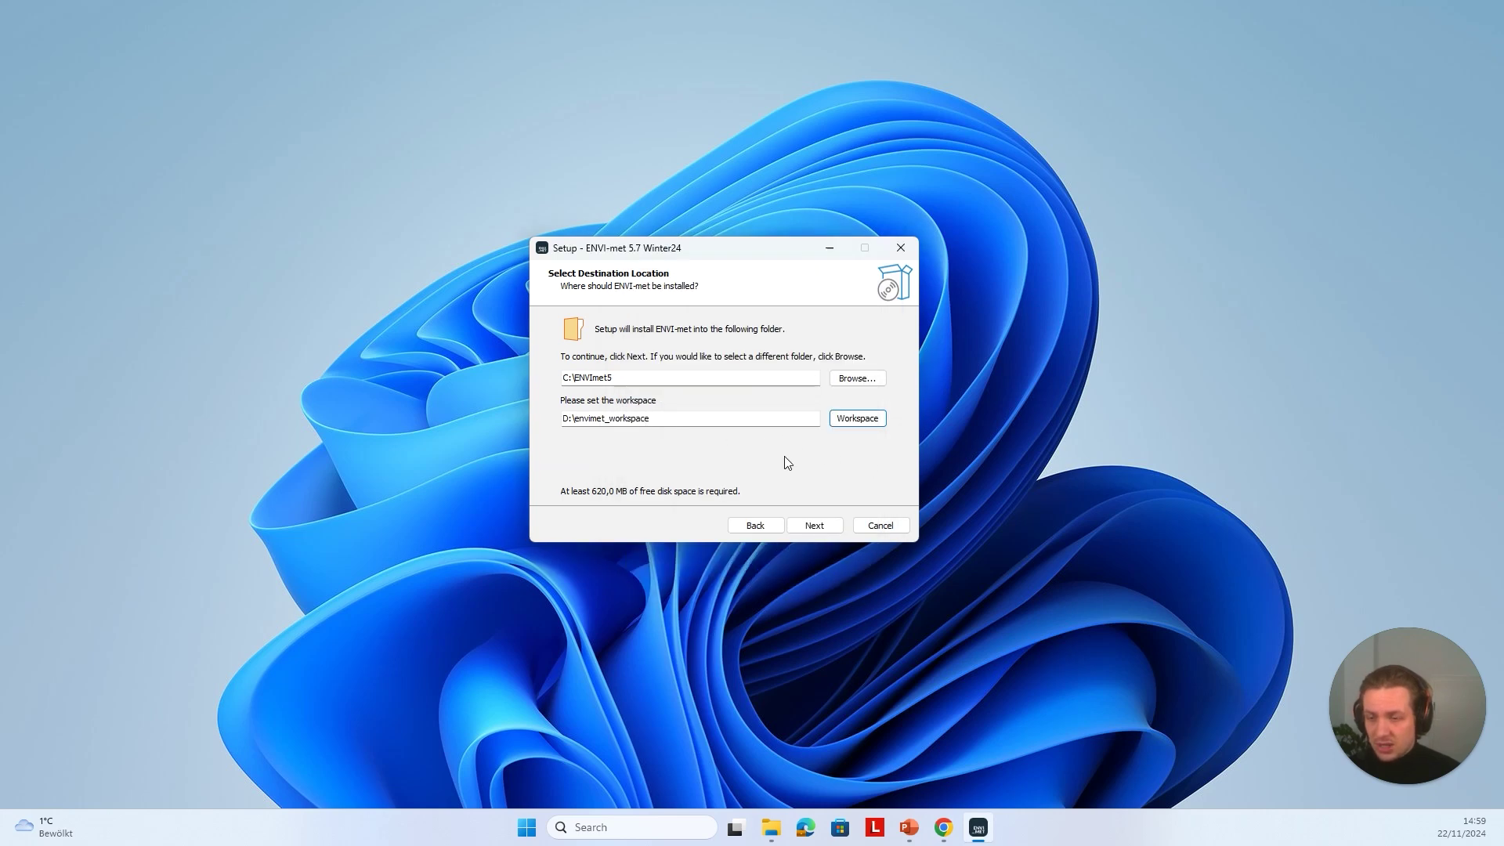
click(814, 529)
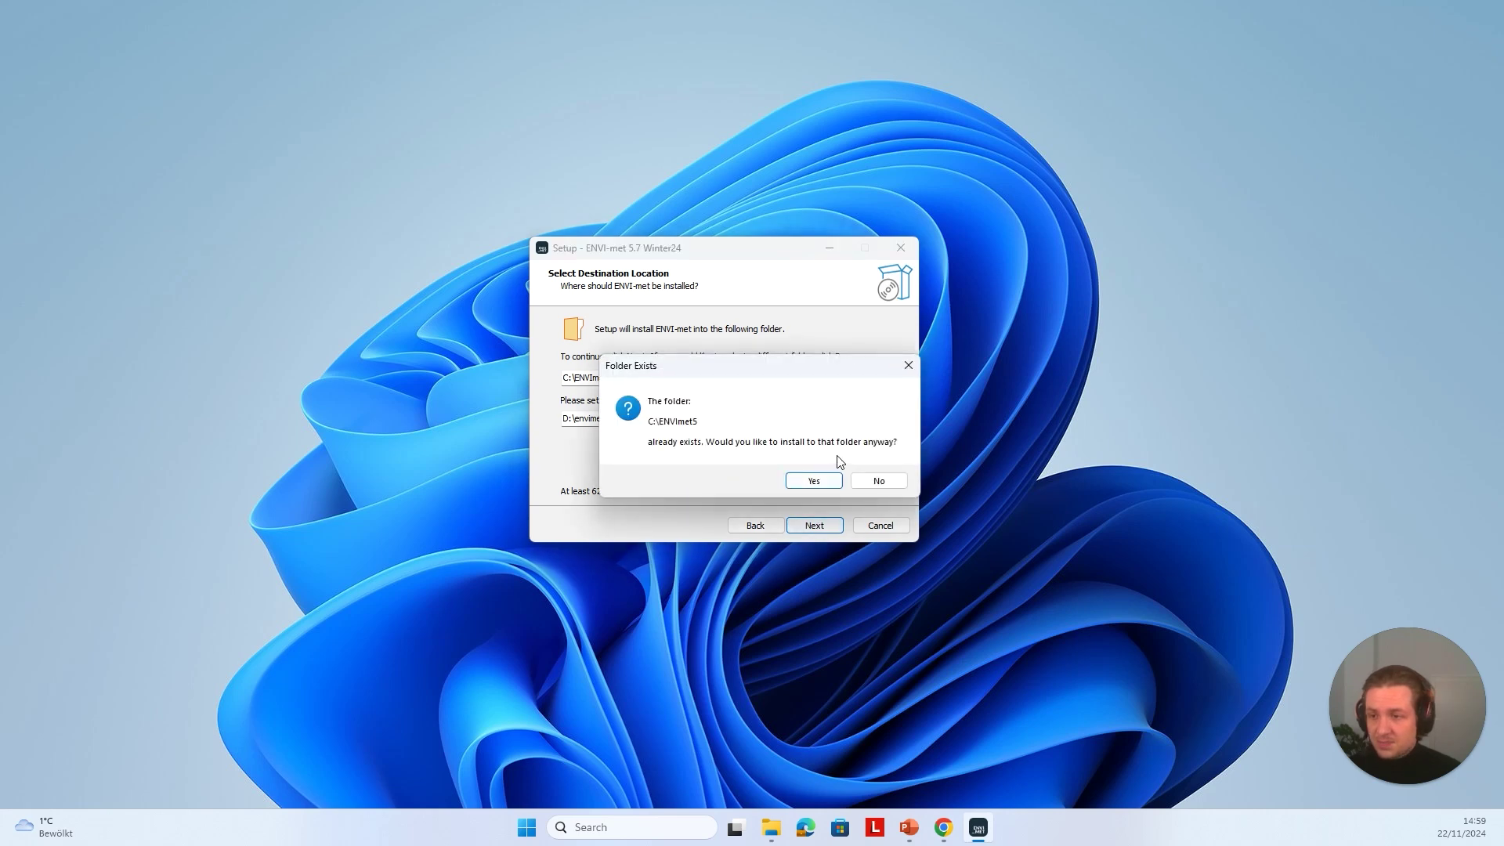
click(814, 481)
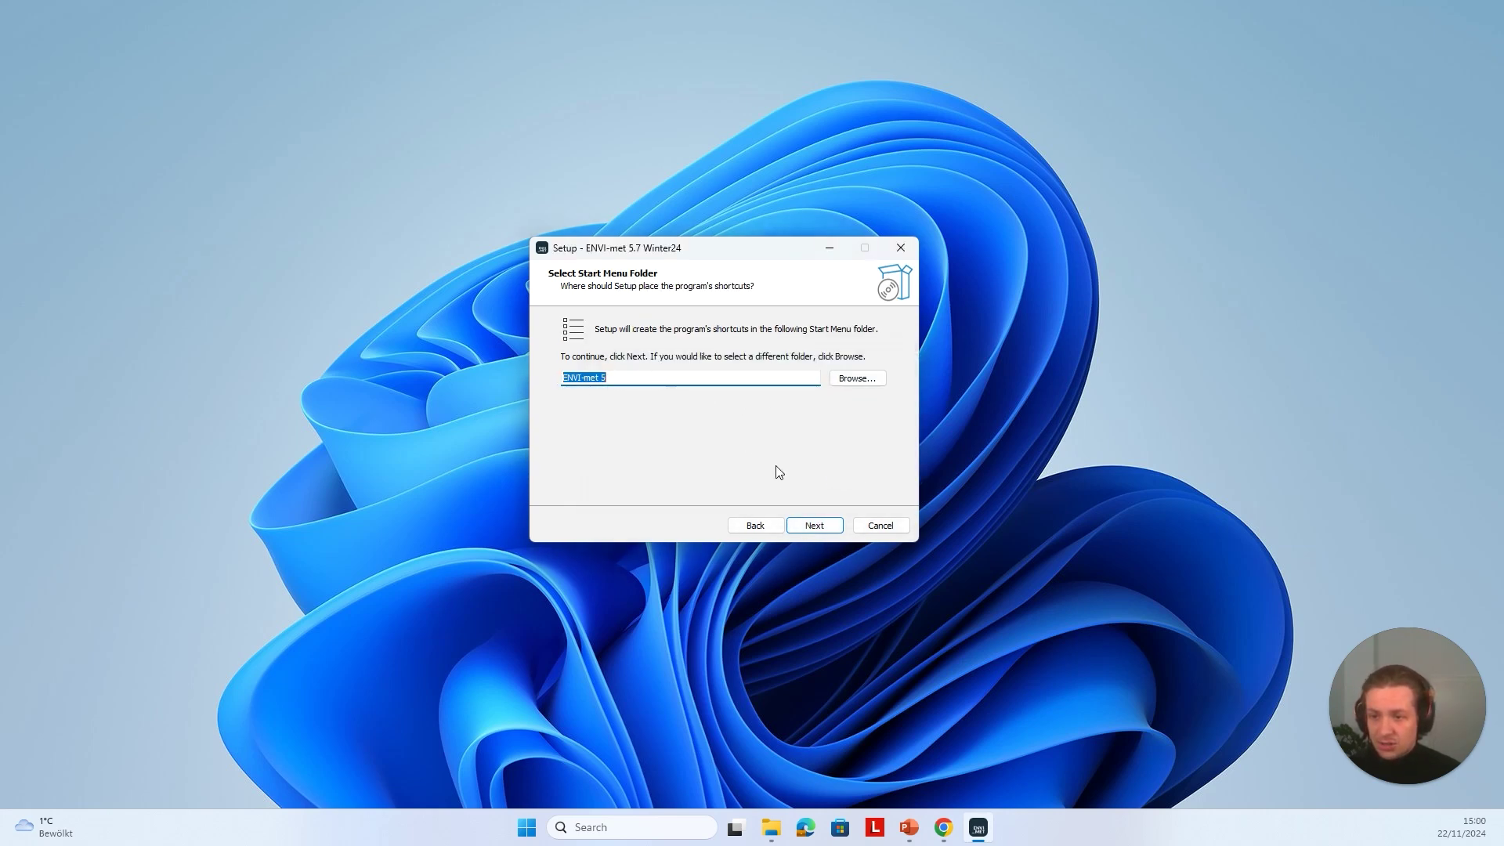
Keep the ENVI-met 5 Start Menu folder, opt to install QGIS now, and proceed to installation
click(820, 527)
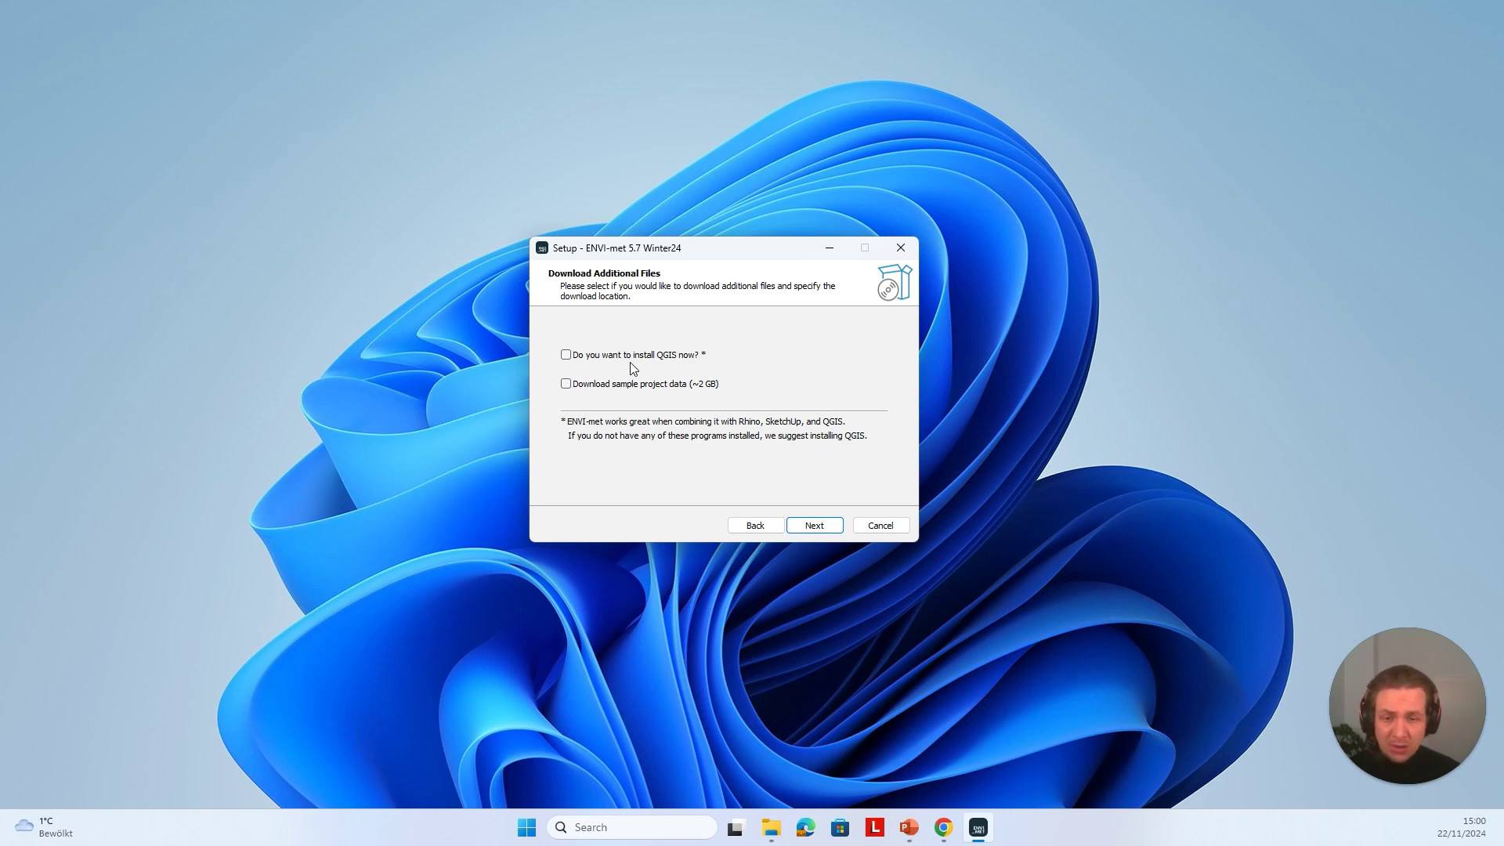
click(566, 355)
click(814, 525)
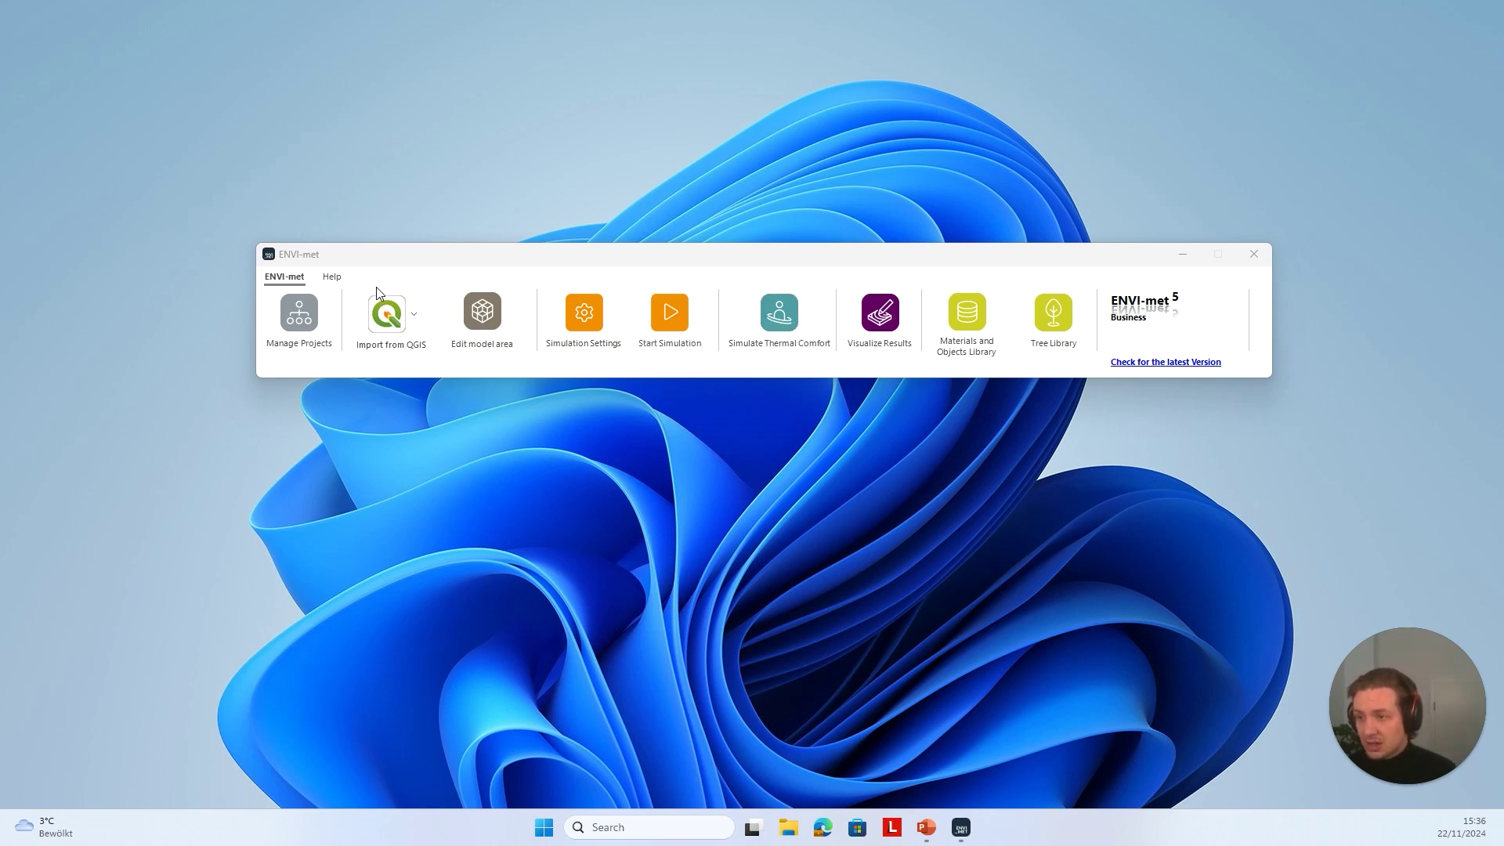
click(413, 317)
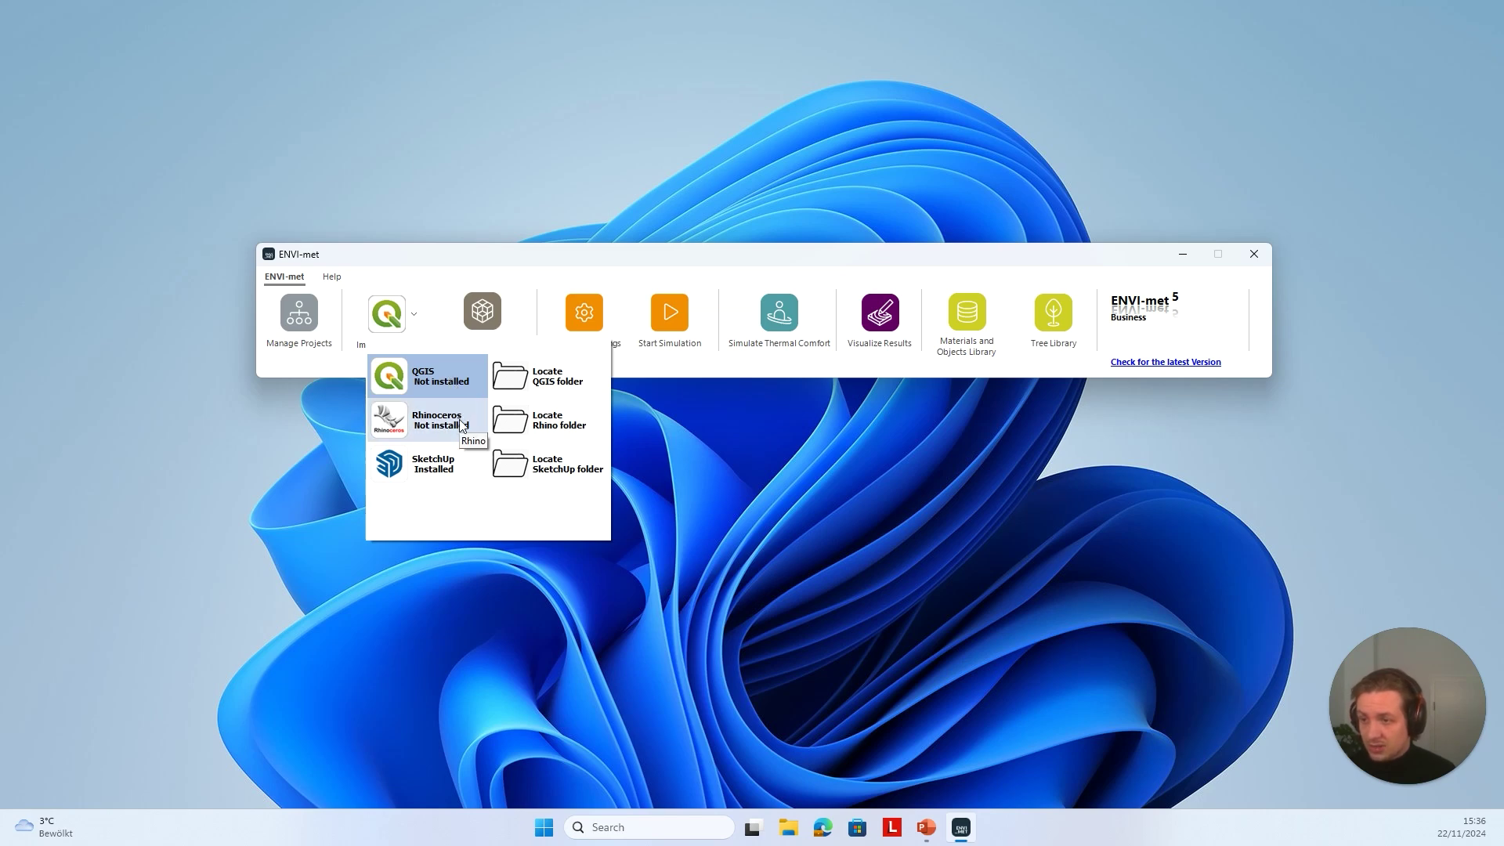
click(332, 276)
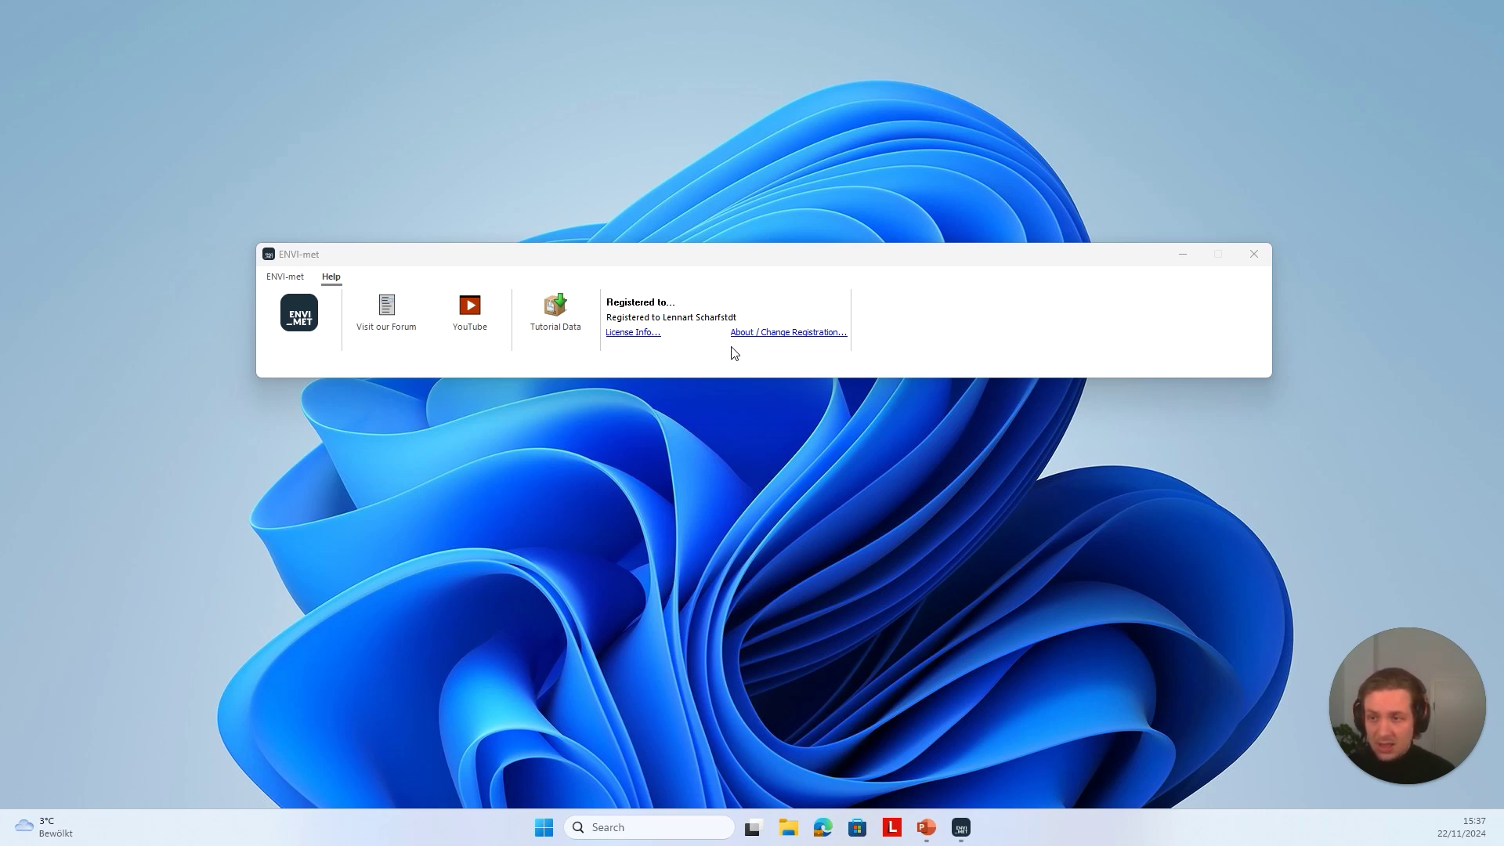
click(762, 337)
drag(771, 314, 767, 247)
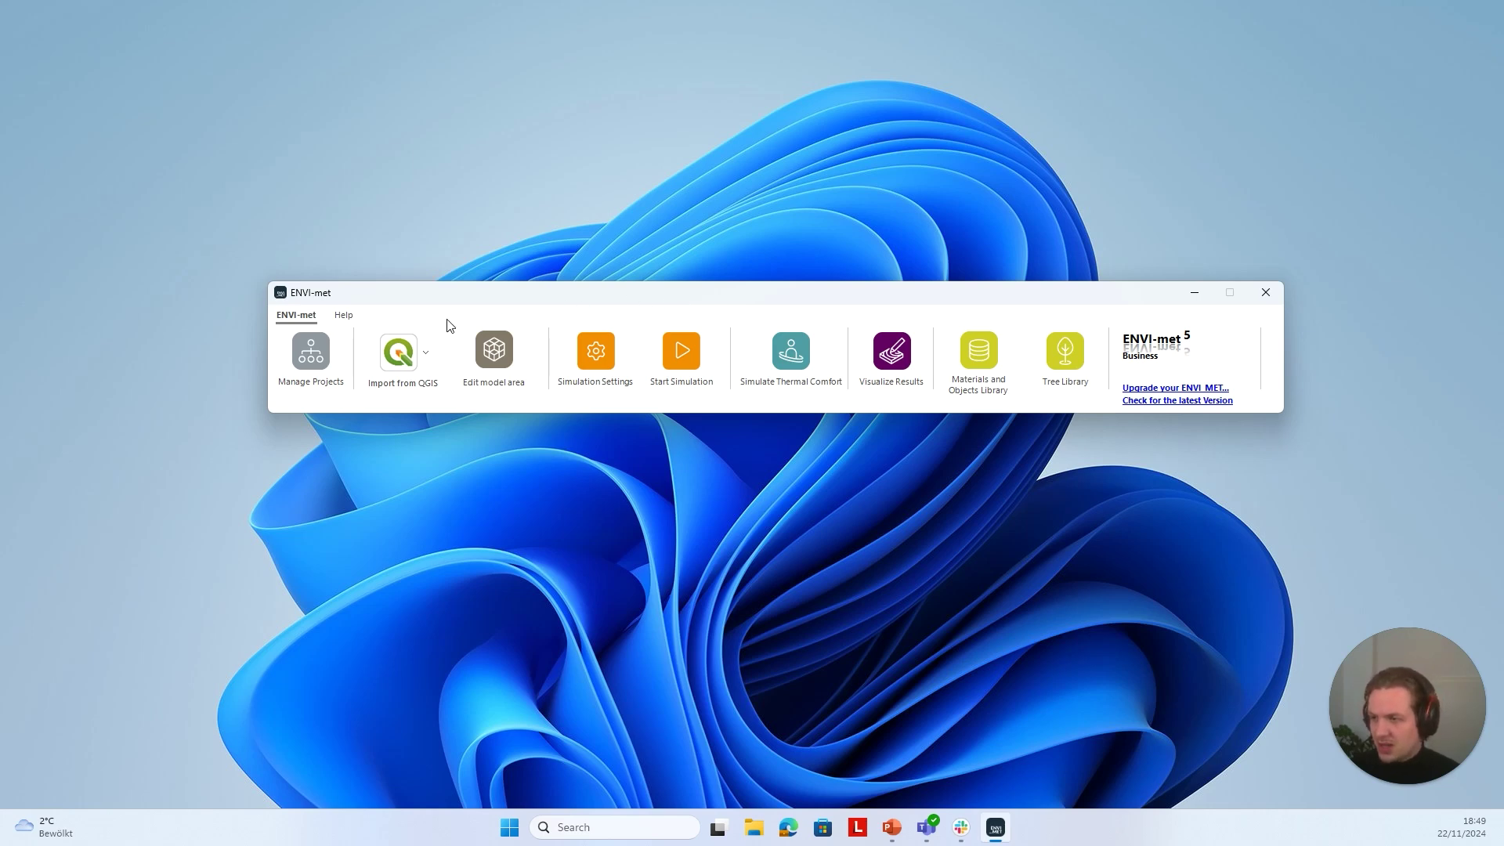
Open Manage Projects, then the Workspace and Settings window for D:\envimet_workspace
click(313, 359)
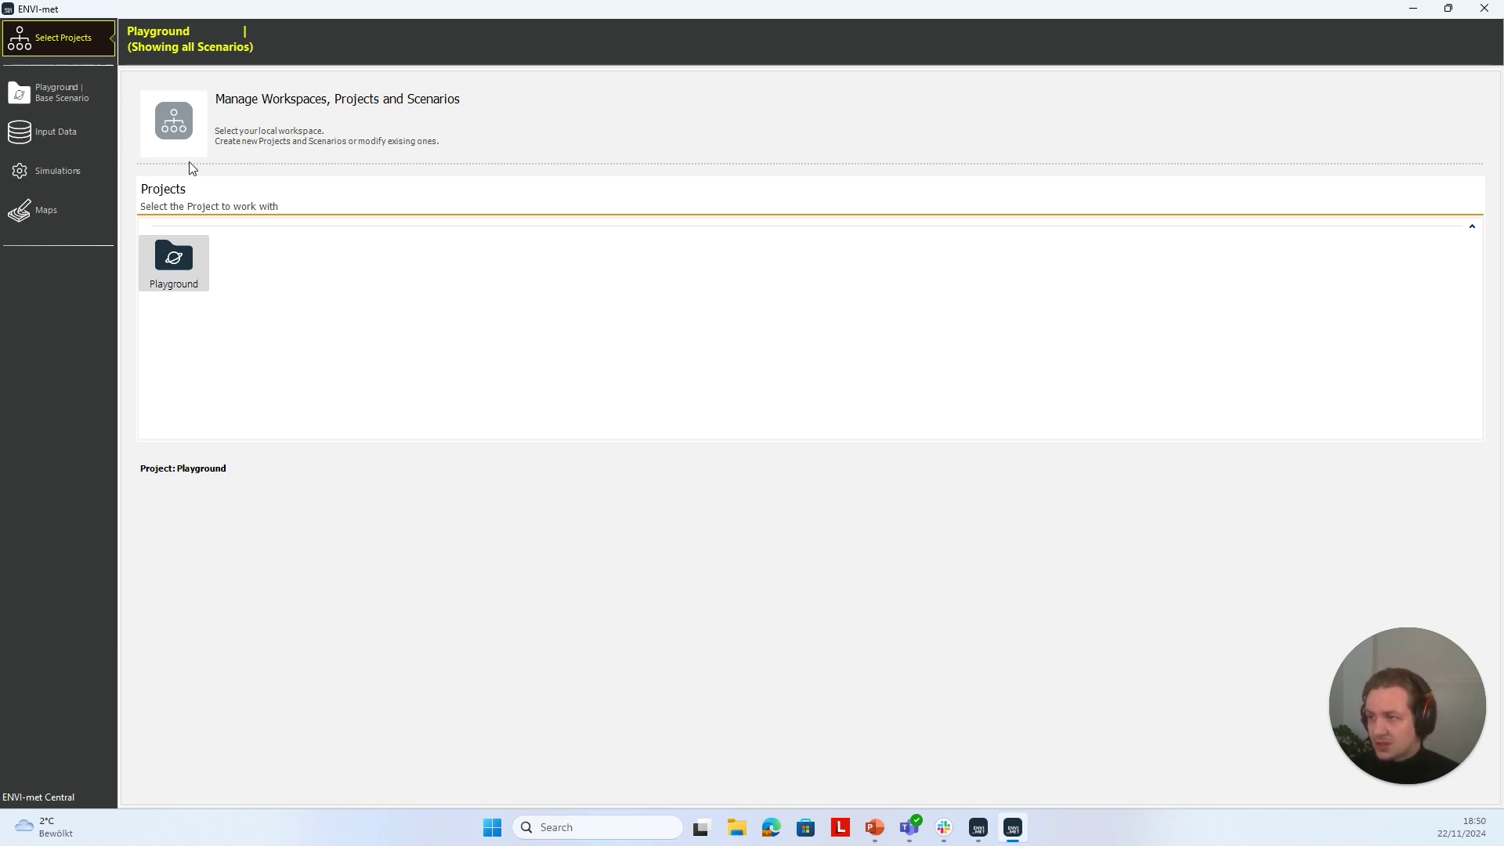
click(181, 116)
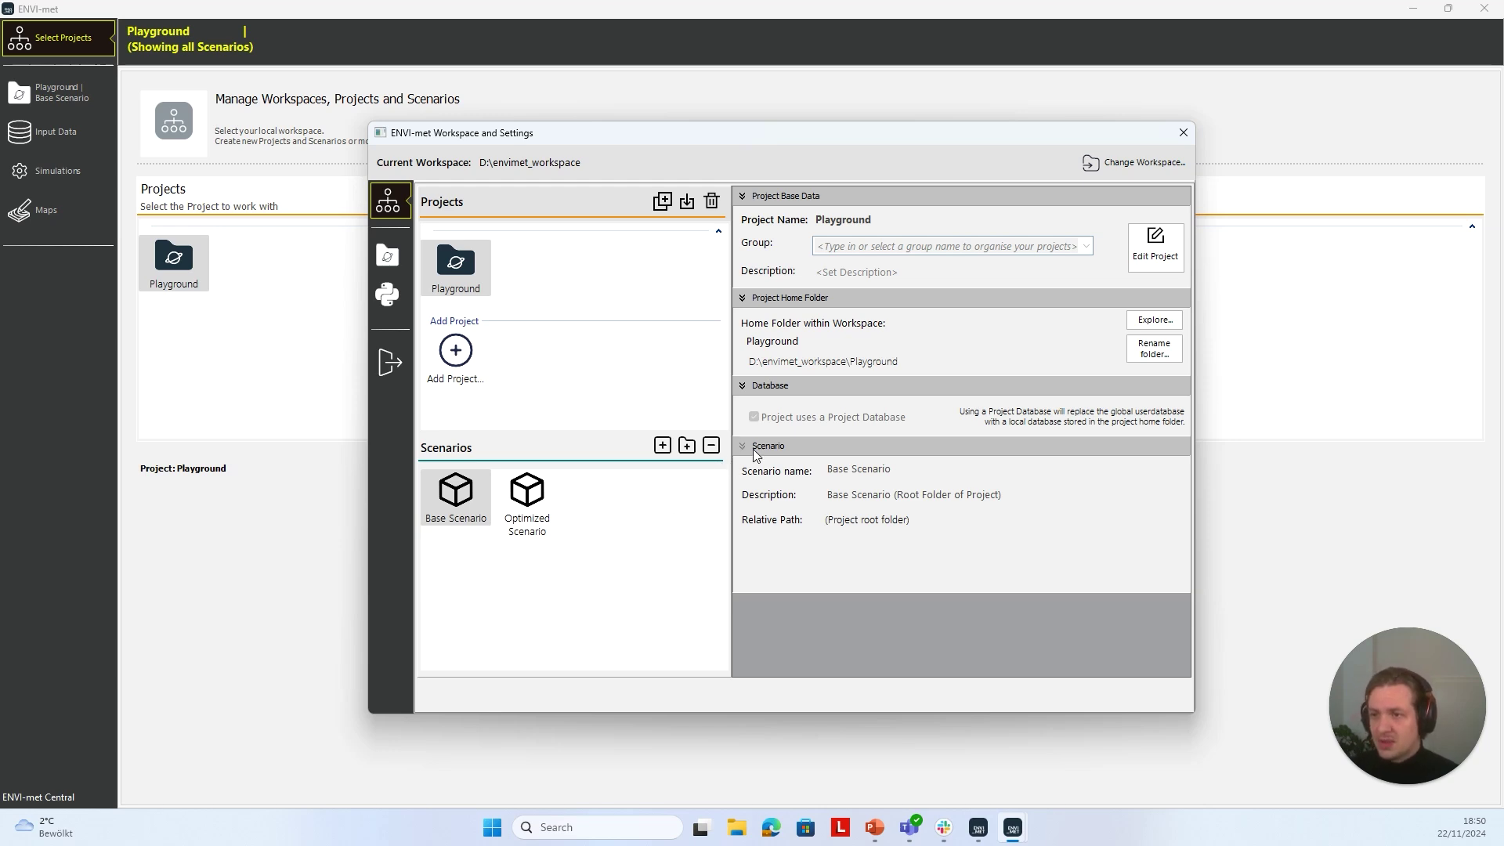
Create an empty project named New Project, close its edit form, and select Playground
click(664, 206)
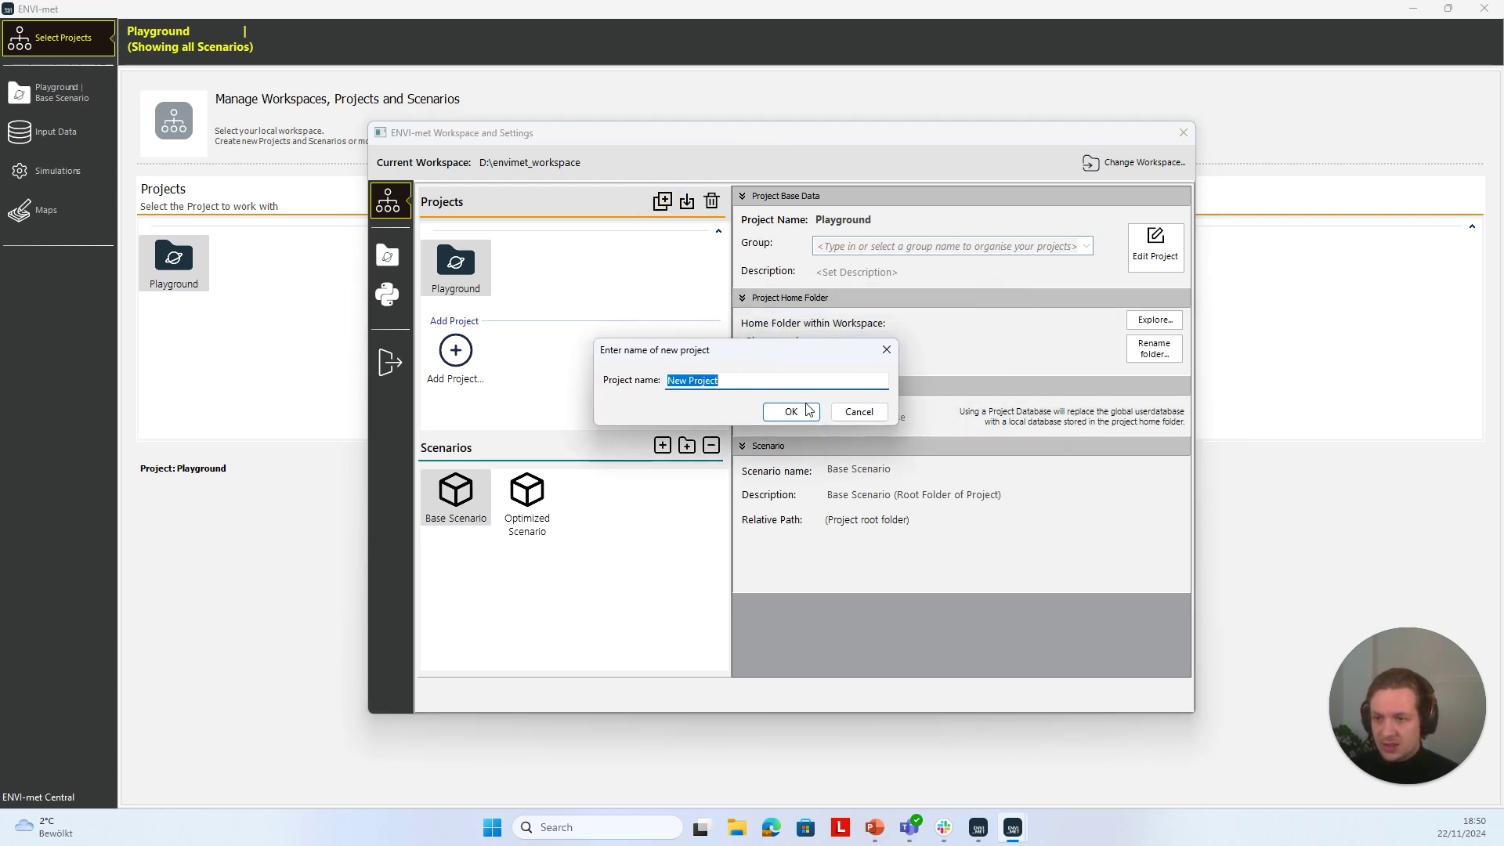
click(793, 413)
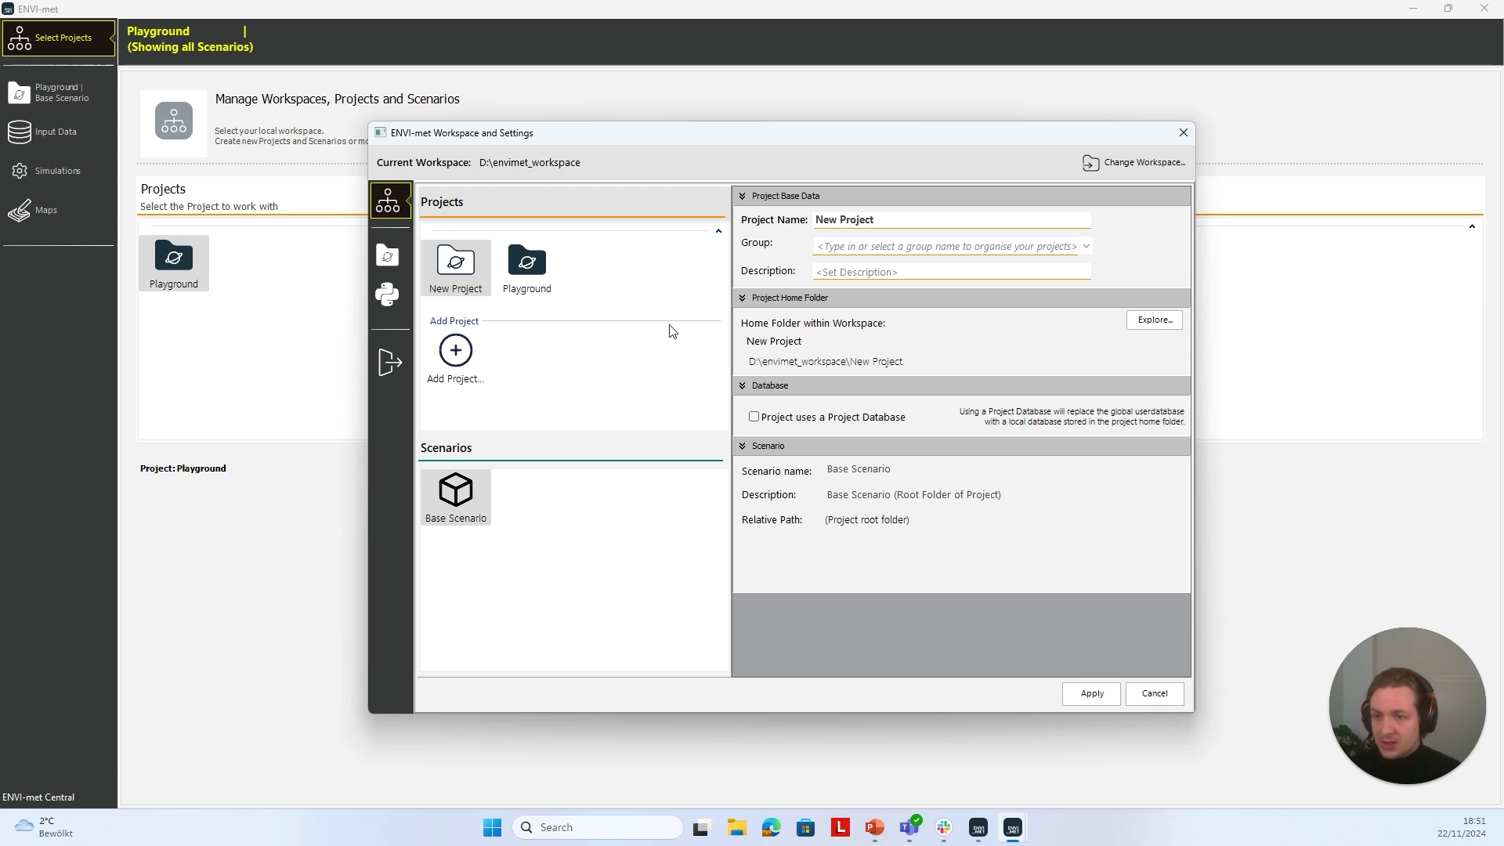
click(1152, 695)
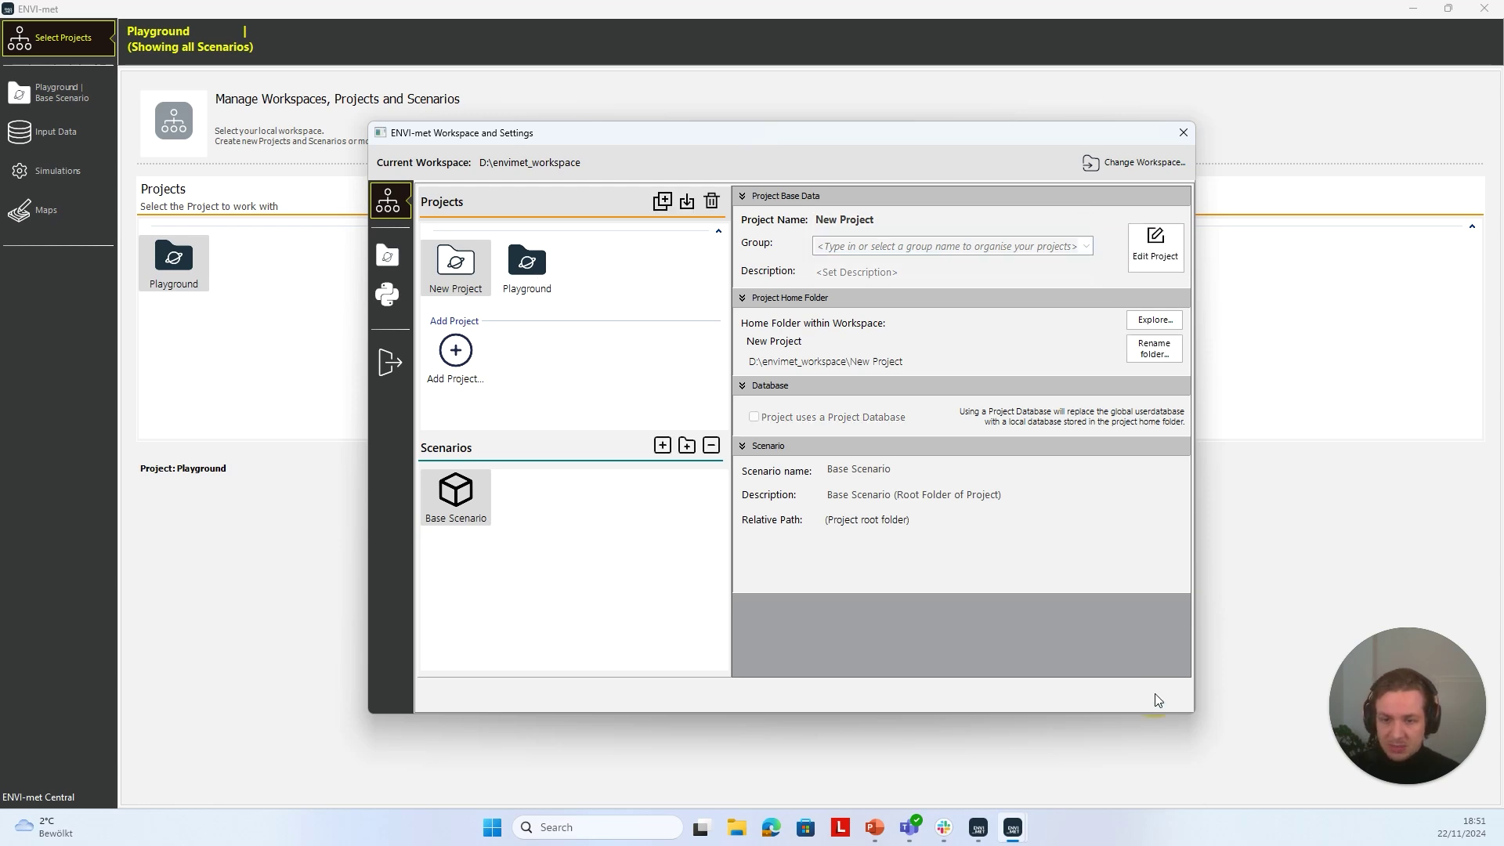
click(527, 266)
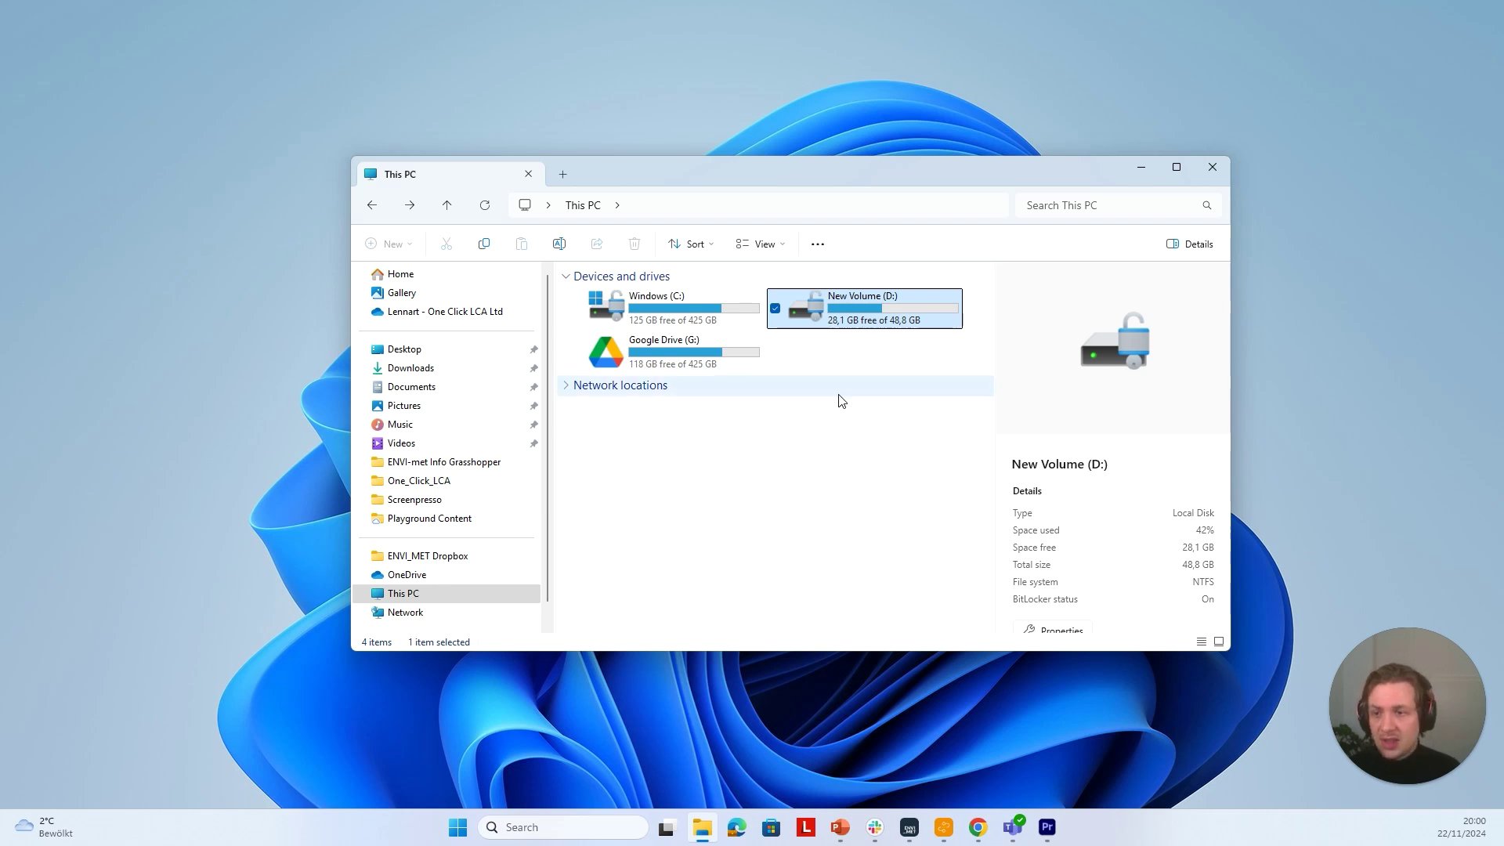
Browse D: > envimet_workspace > Playground in File Explorer and open the Optimized Scenario folder
double_click(863, 322)
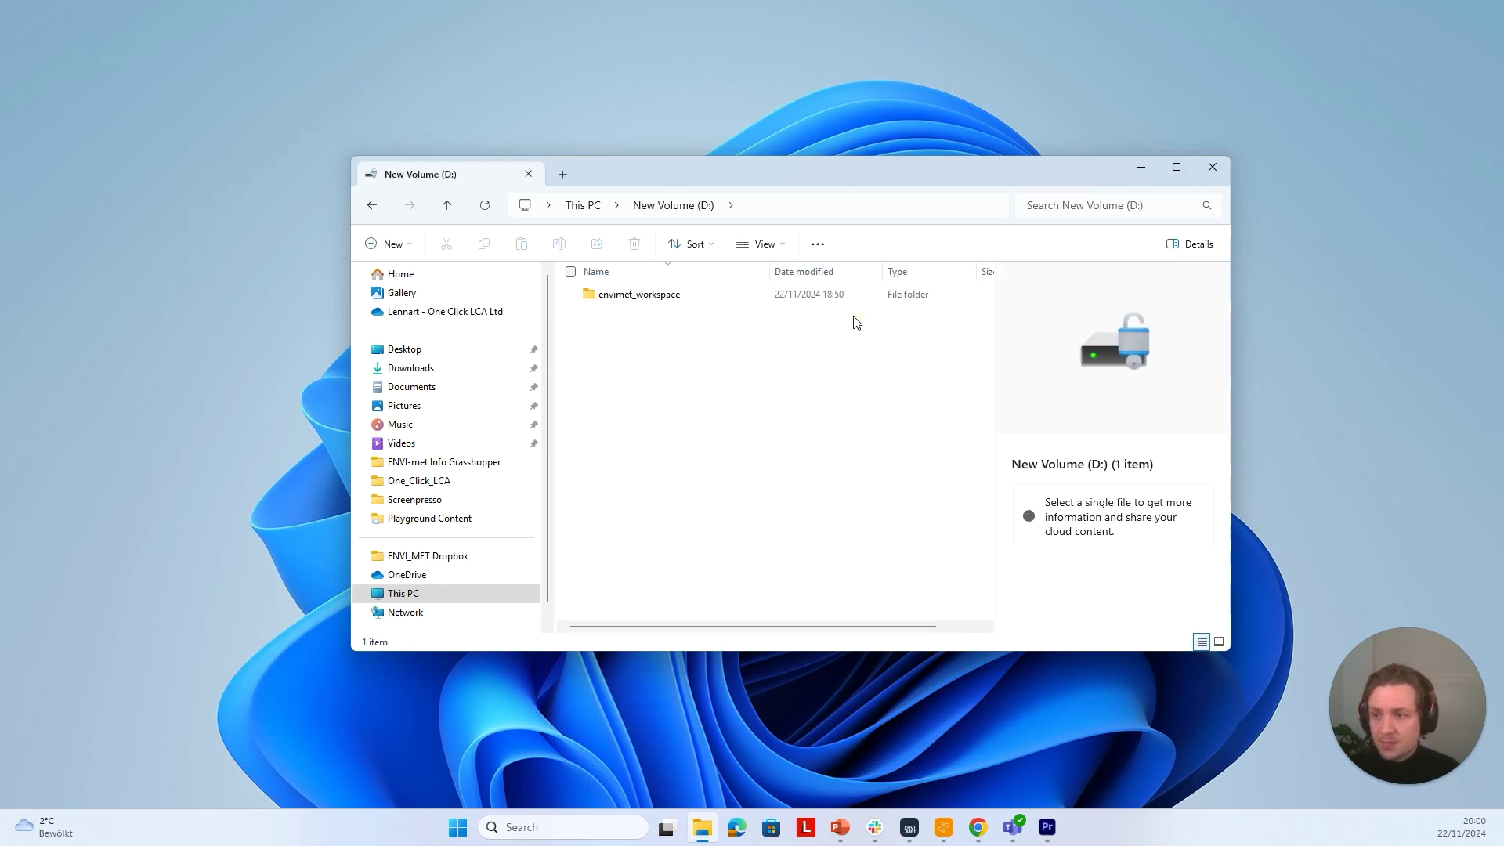
double_click(652, 296)
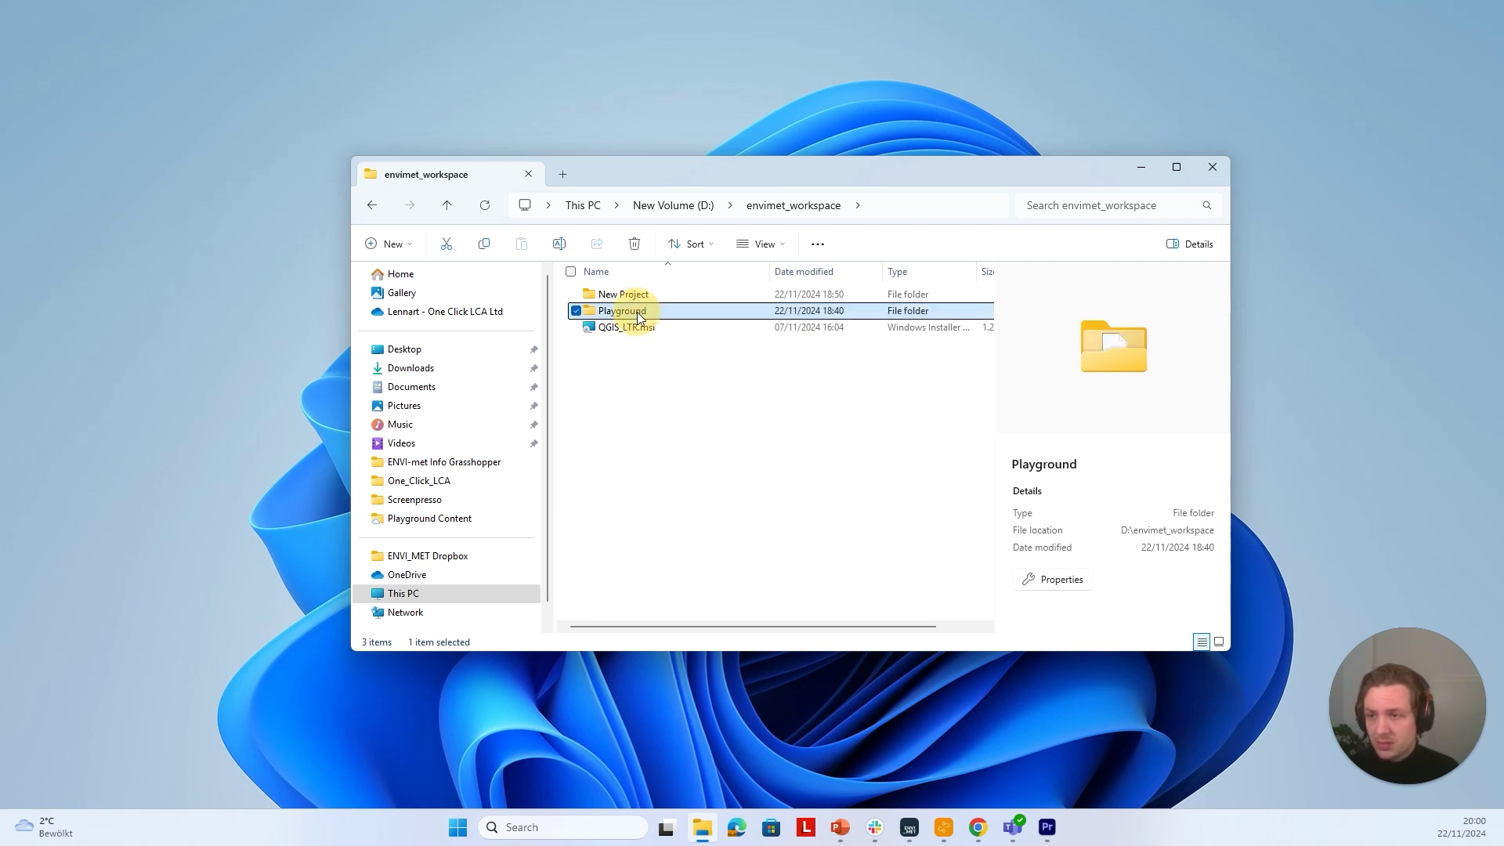
double_click(637, 311)
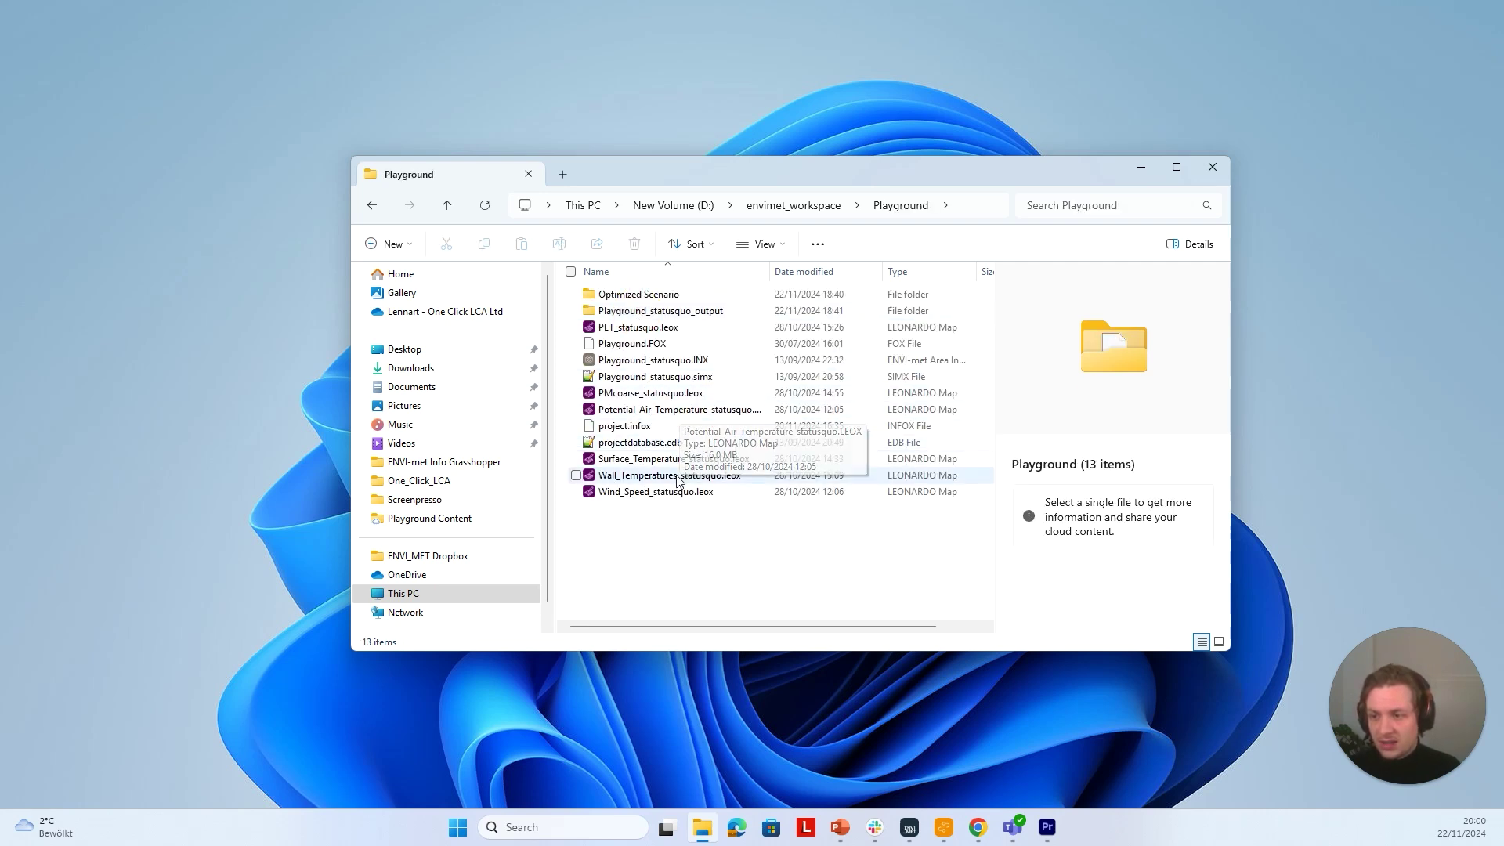
drag(678, 513, 678, 332)
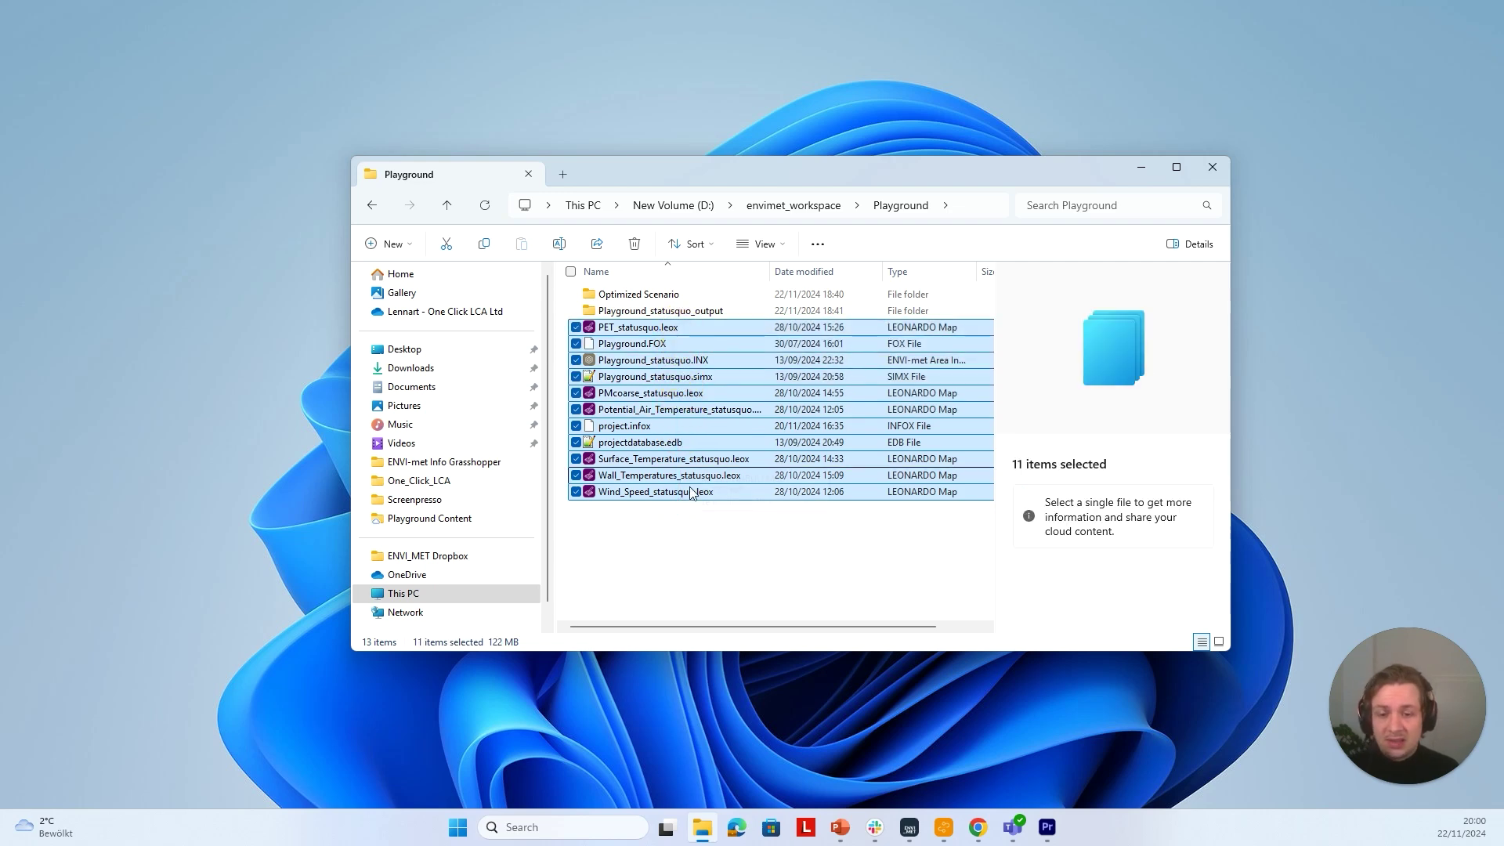
click(689, 541)
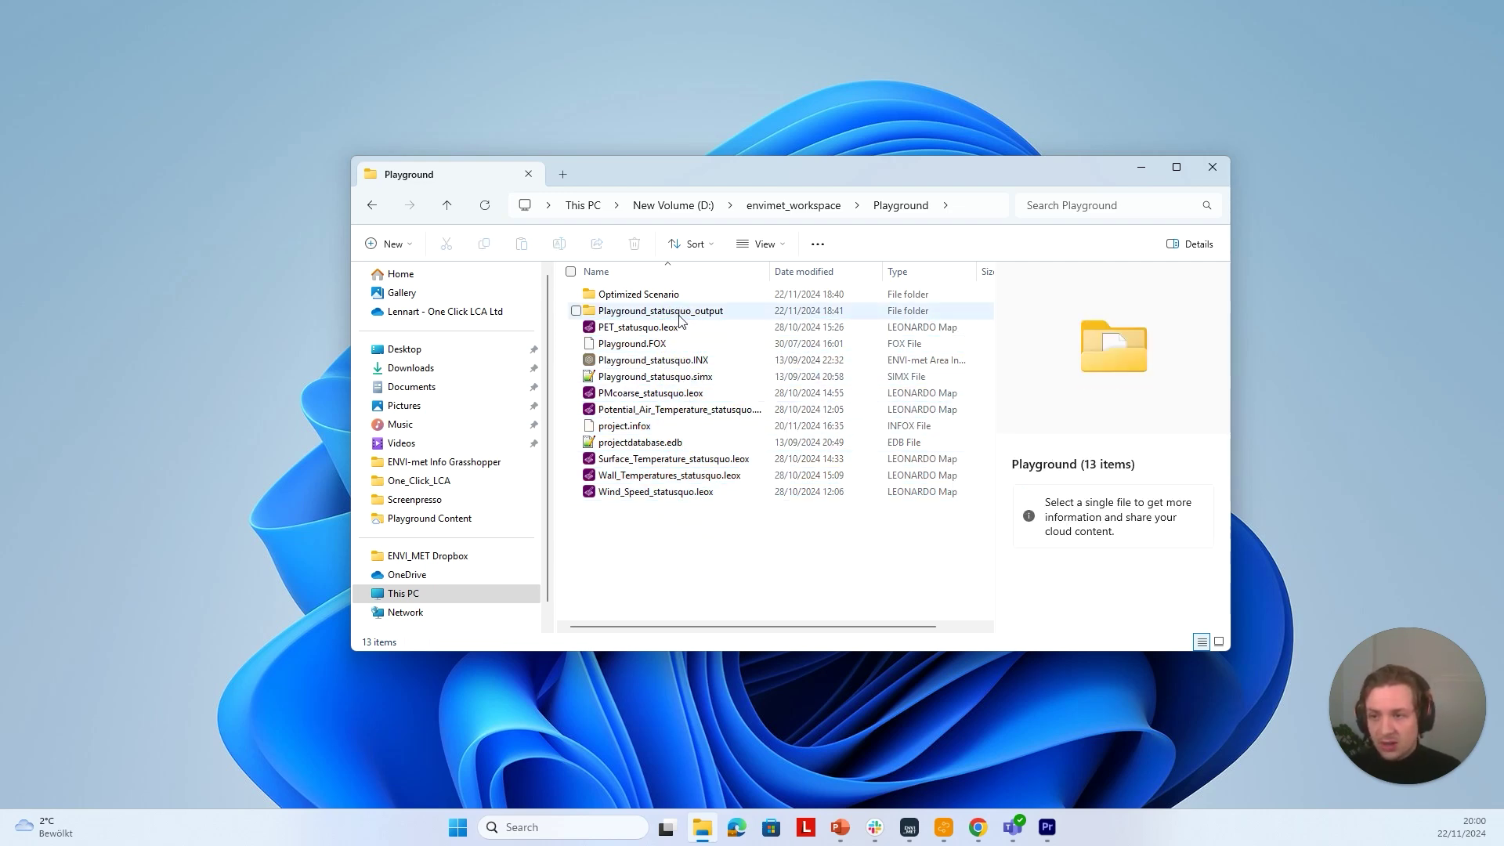
mouse_move(648, 315)
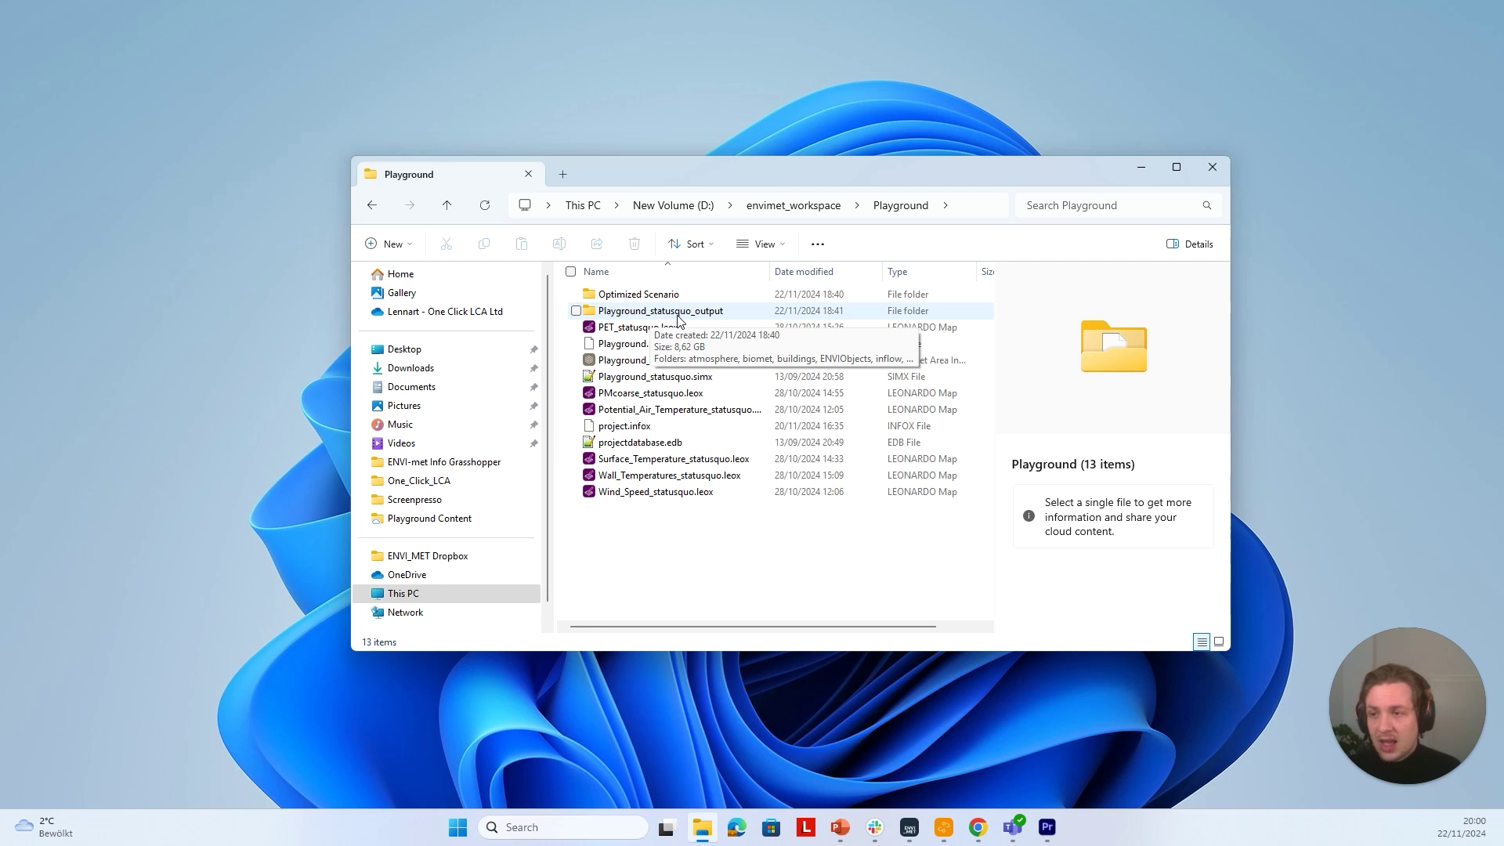
mouse_move(687, 297)
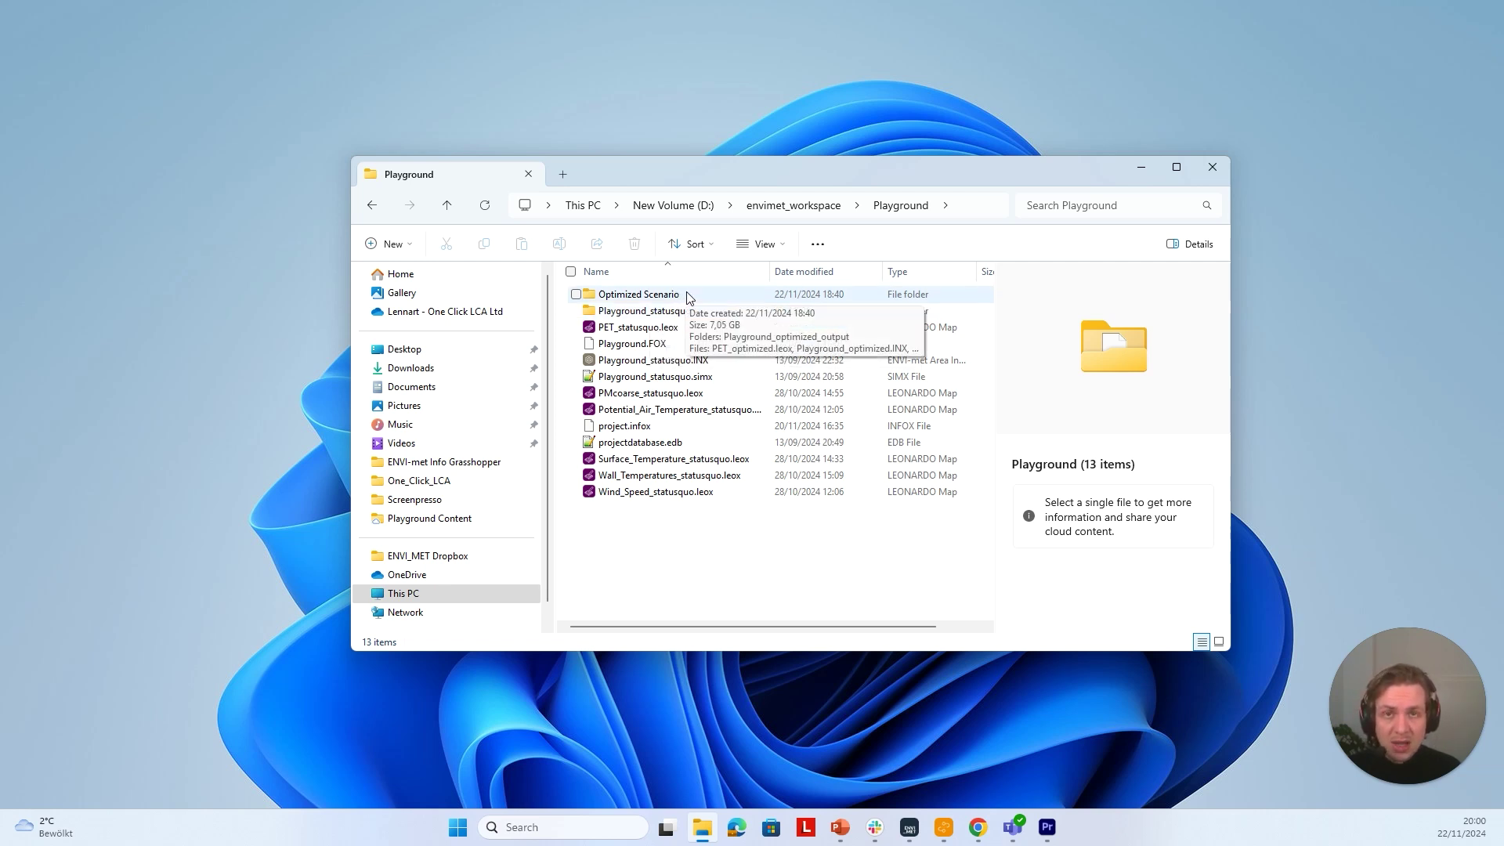
click(687, 299)
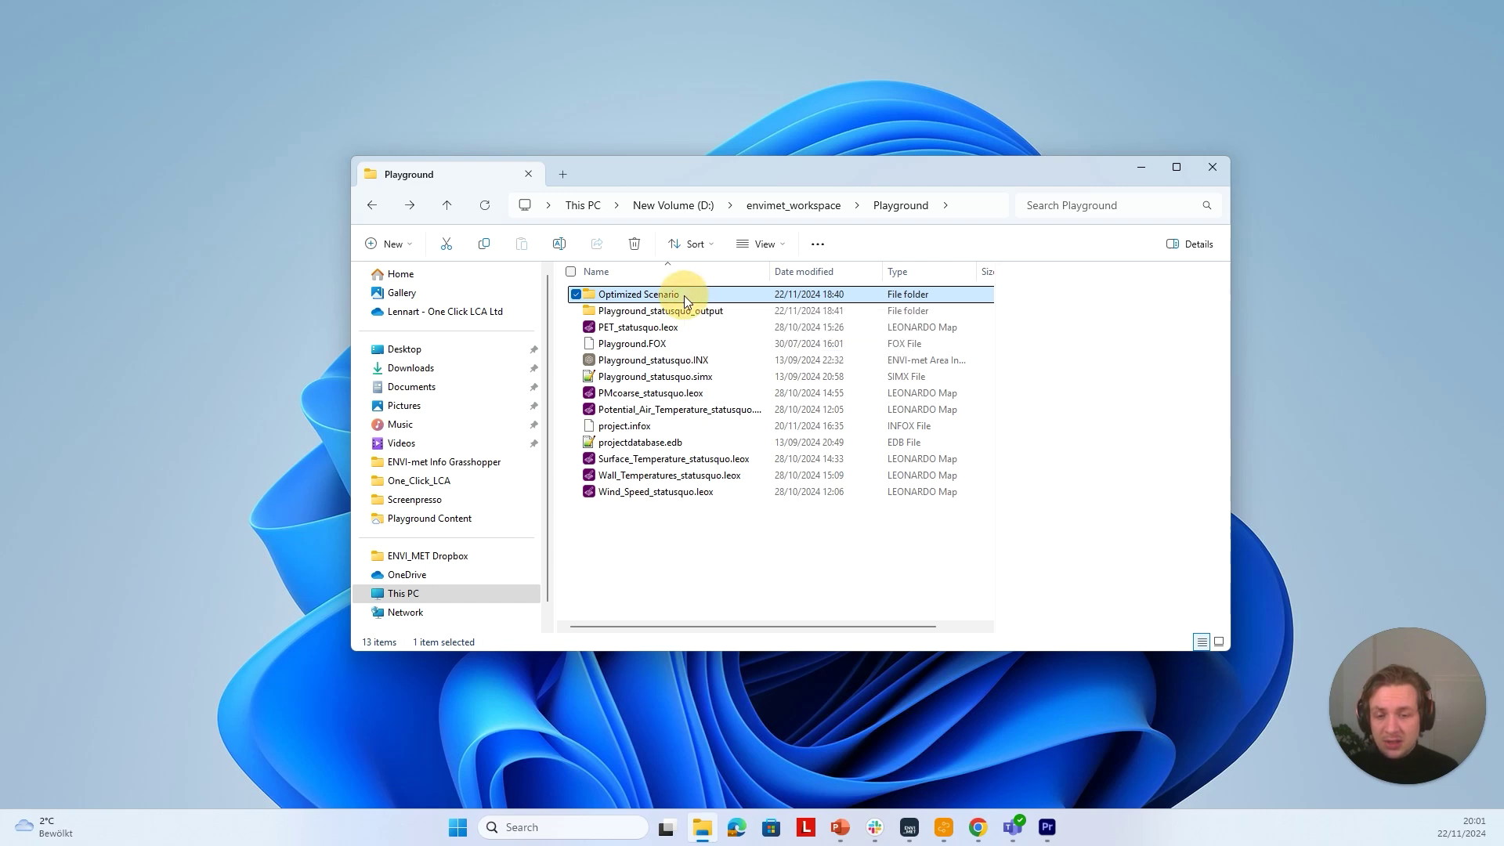
double_click(683, 295)
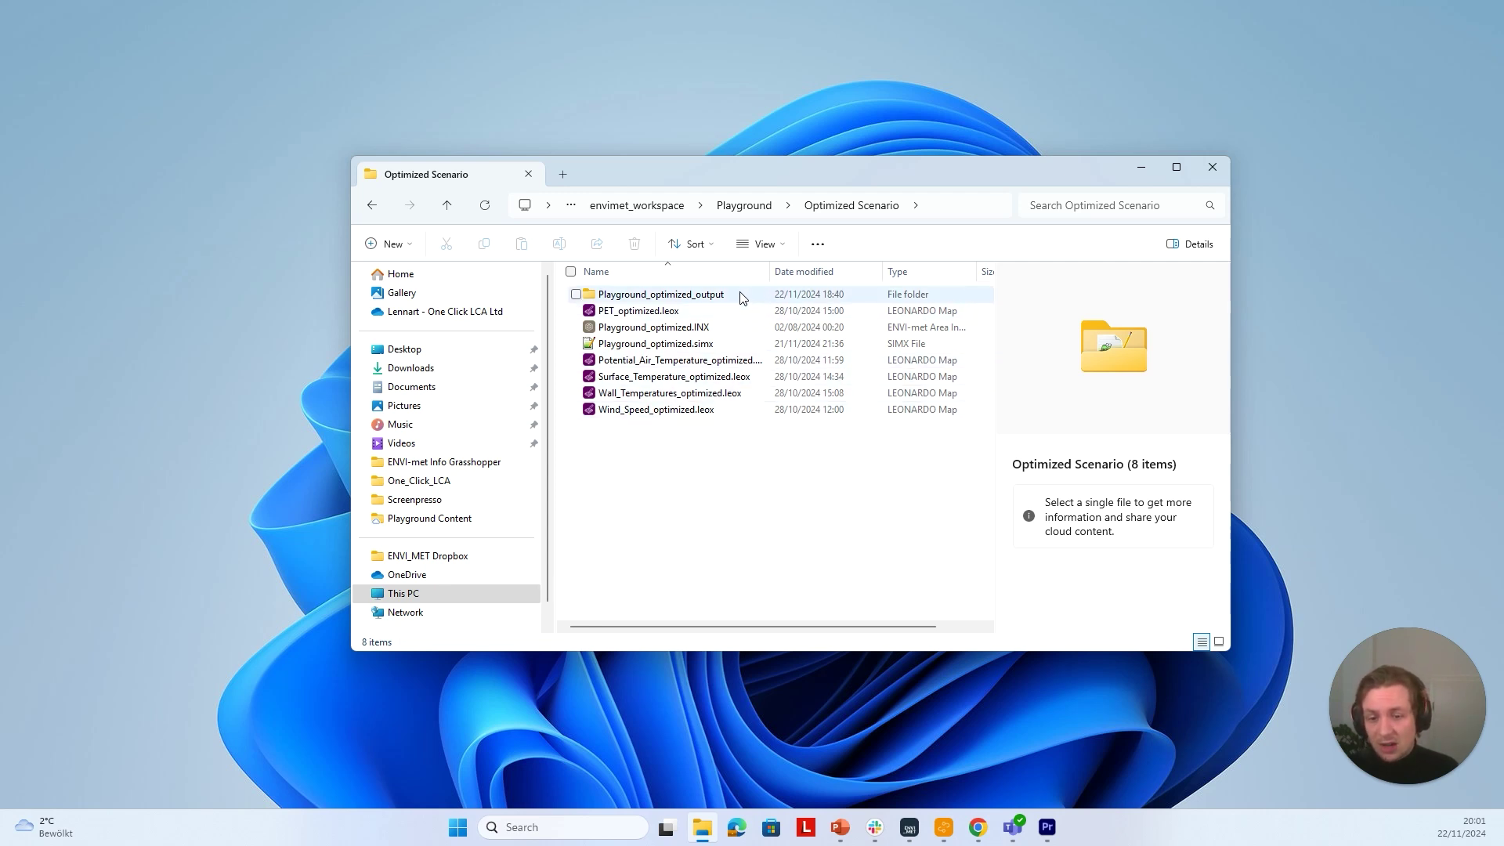
mouse_move(741, 298)
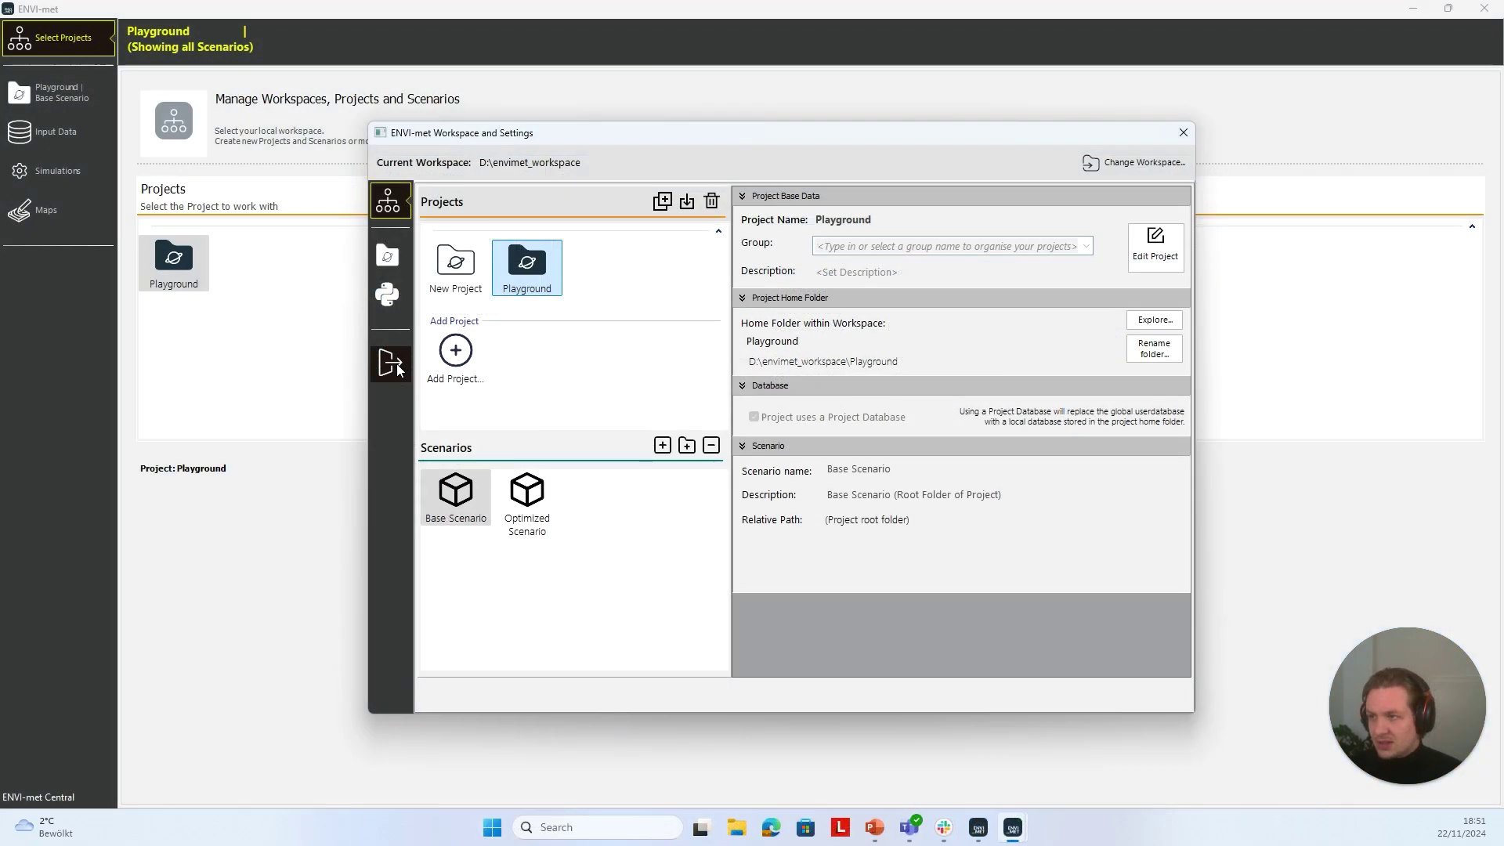
Close the Workspace and Settings window to return to the Projects overview
click(397, 369)
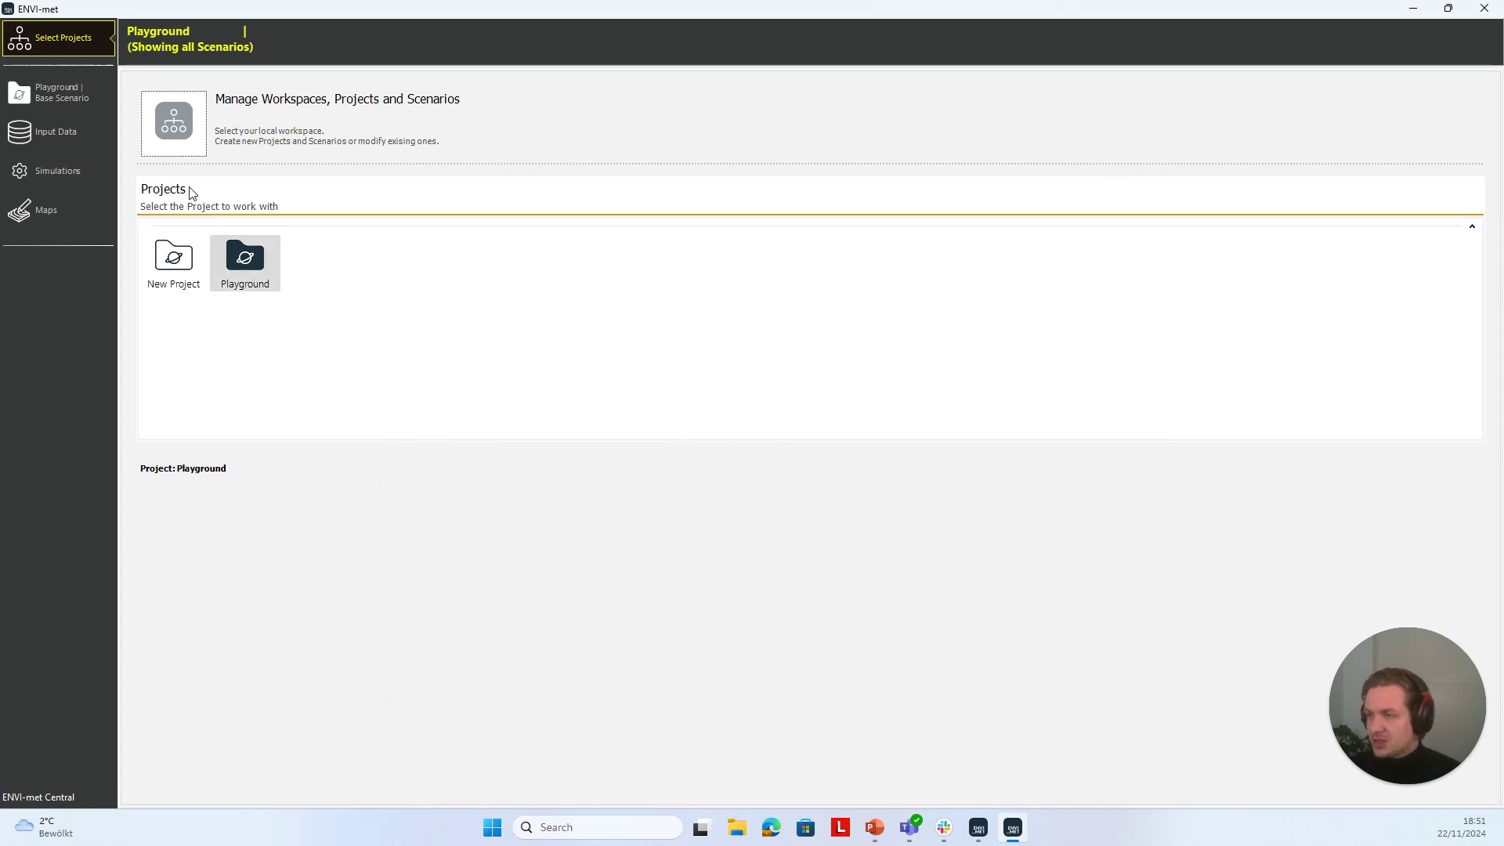
Open 'Playground | Base Scenario' and reject all cookies on the embedded web page
click(73, 96)
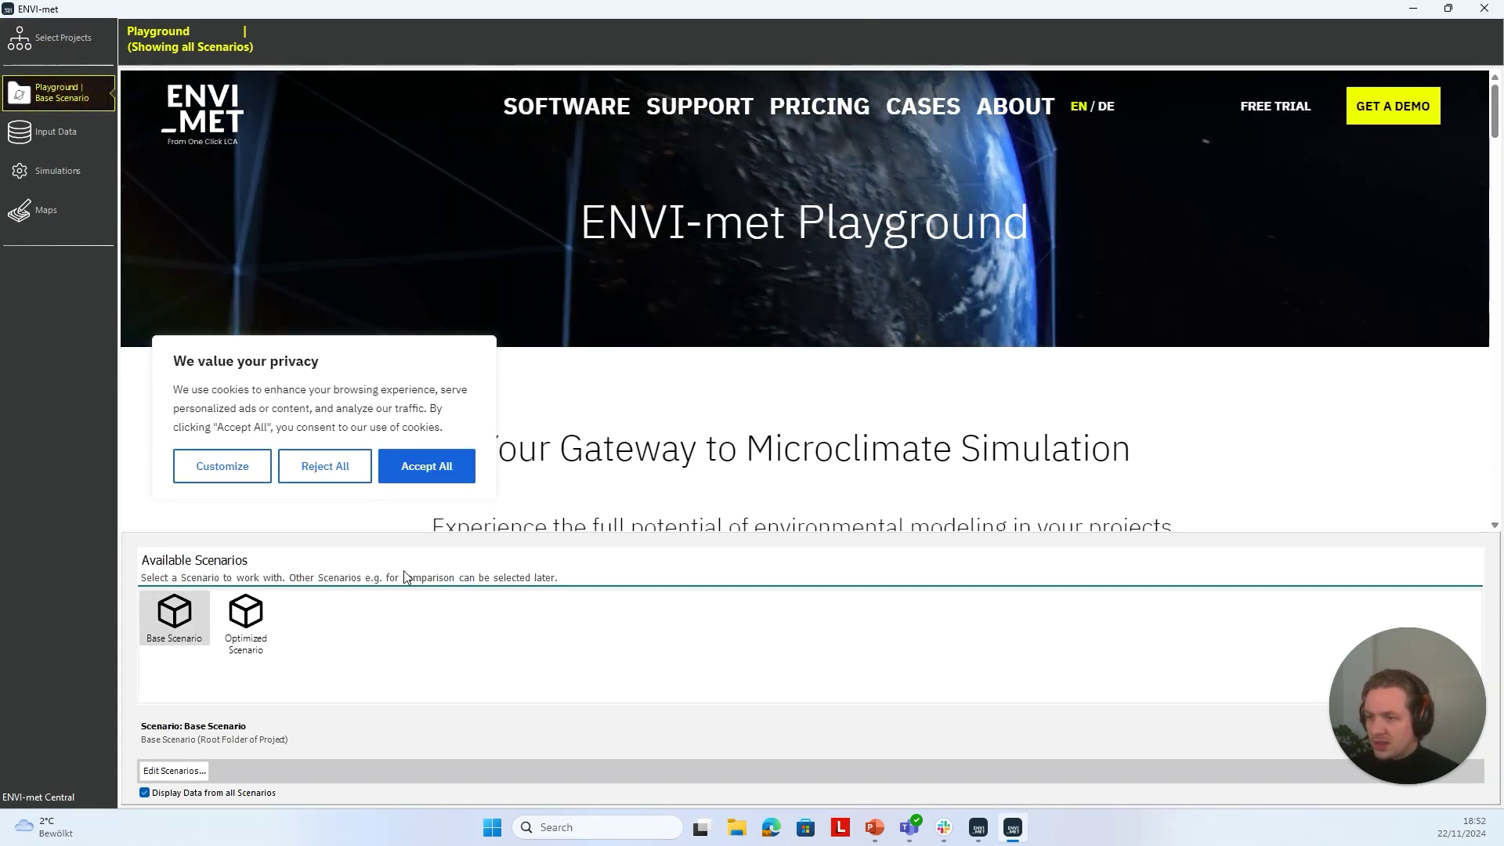
scroll(701, 463, down, 3)
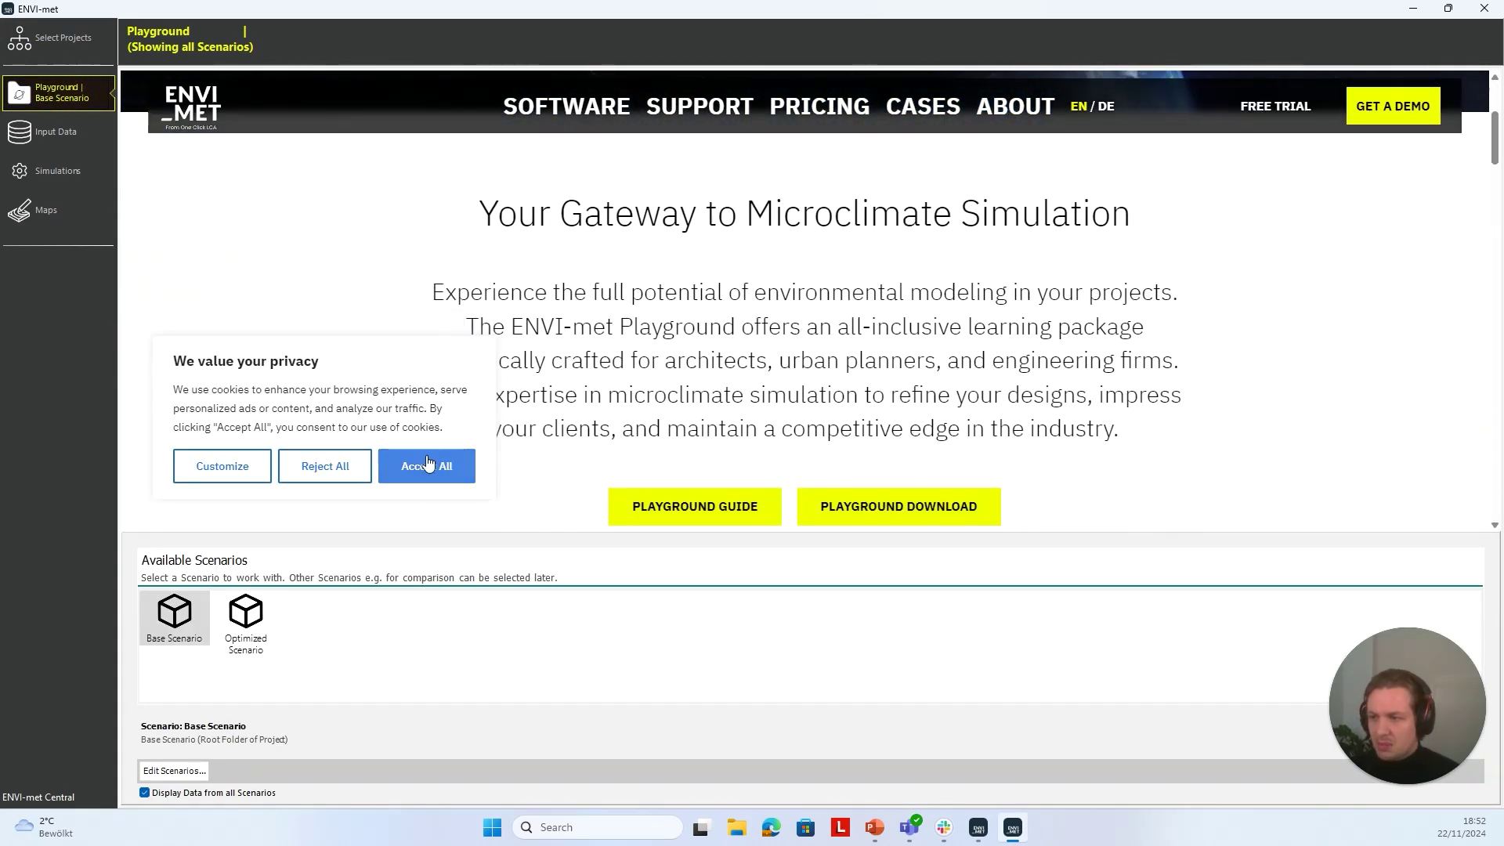
click(359, 463)
scroll(675, 396, down, 4)
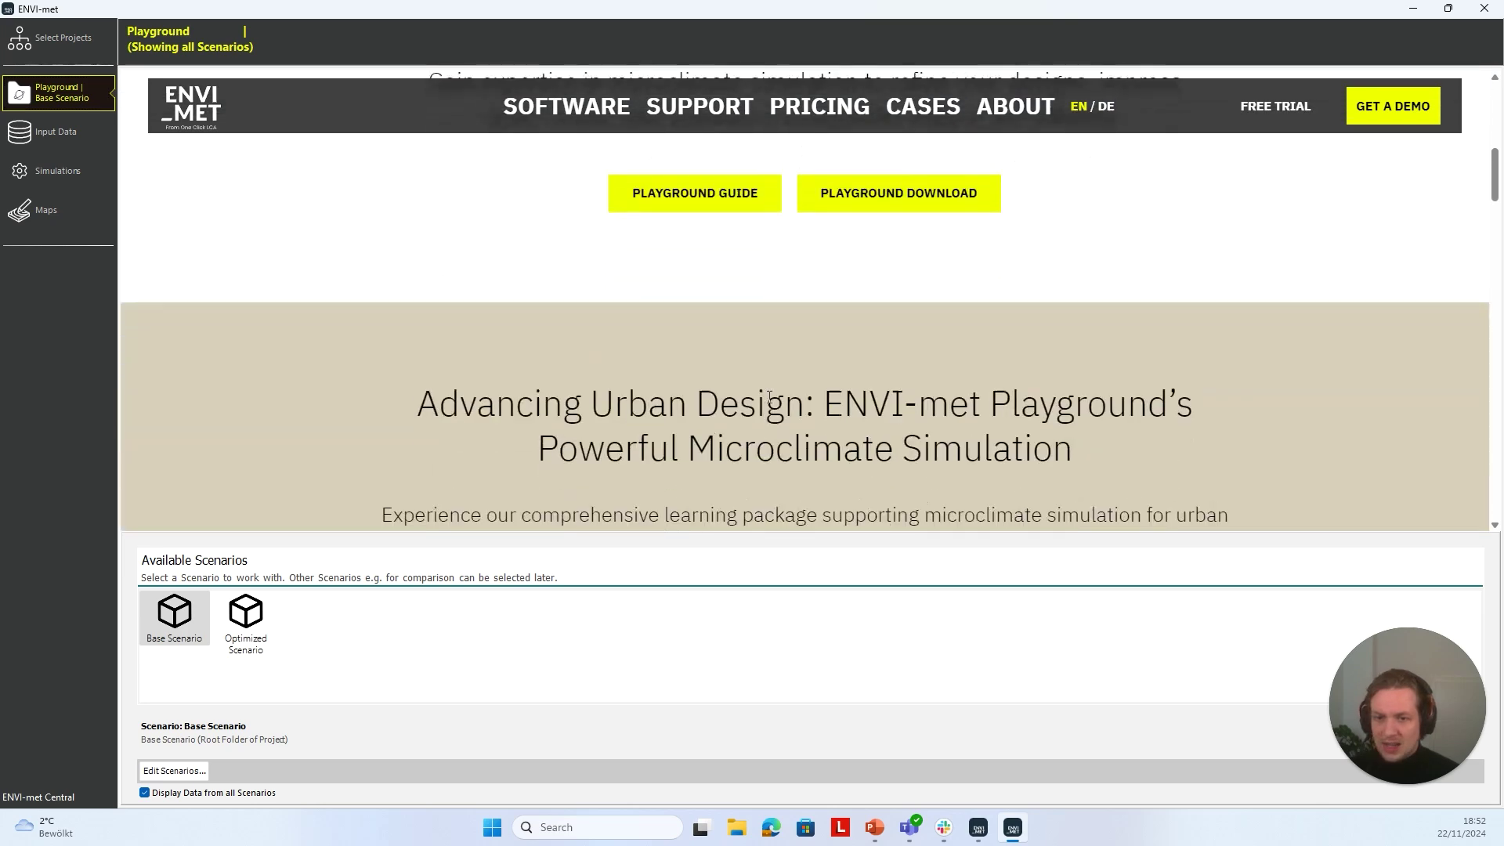
scroll(771, 398, up, 1)
scroll(783, 409, up, 2)
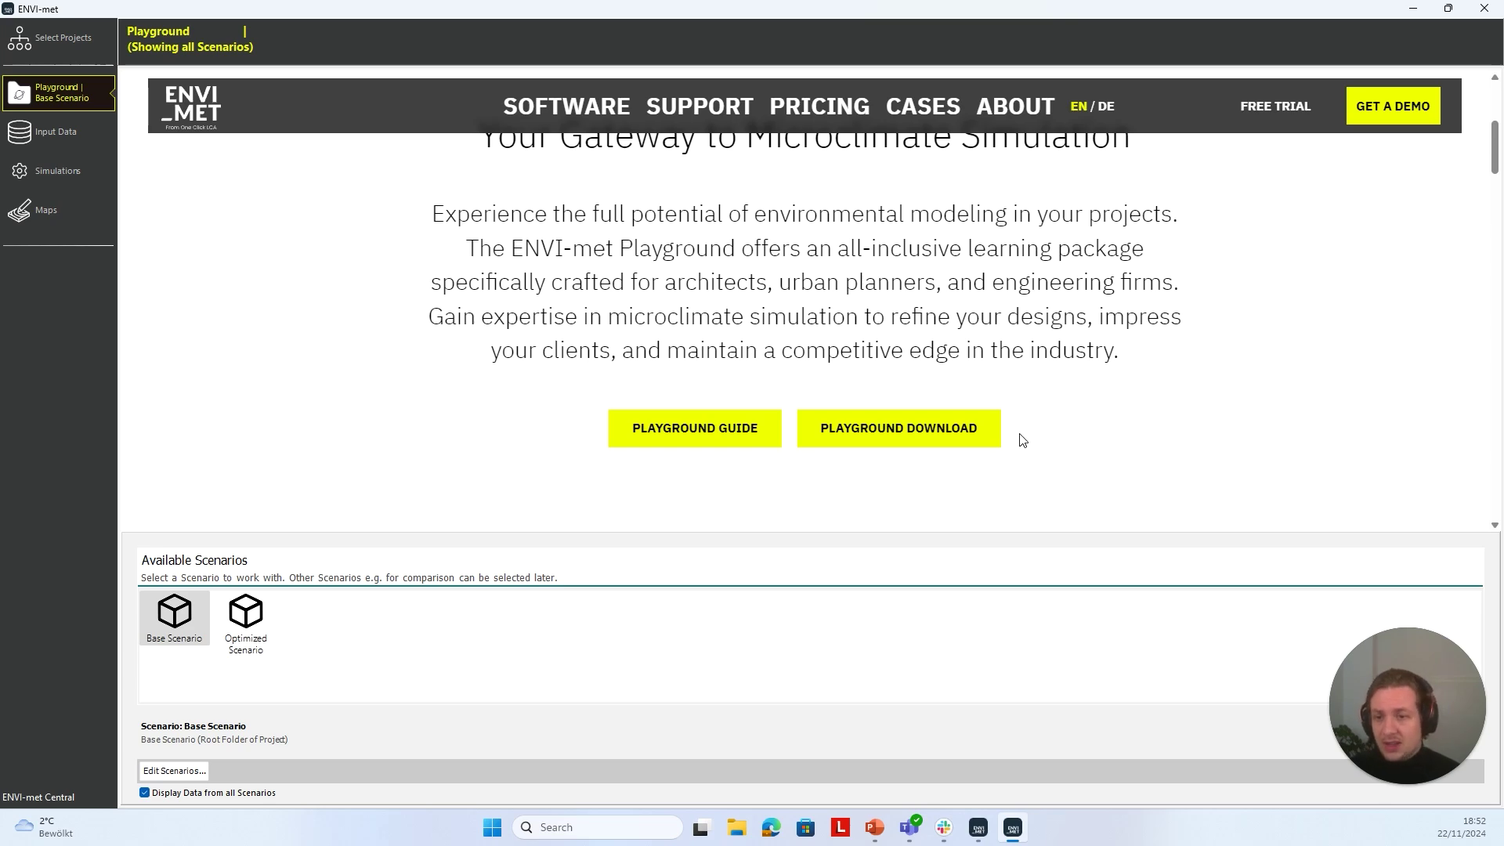
scroll(962, 494, down, 6)
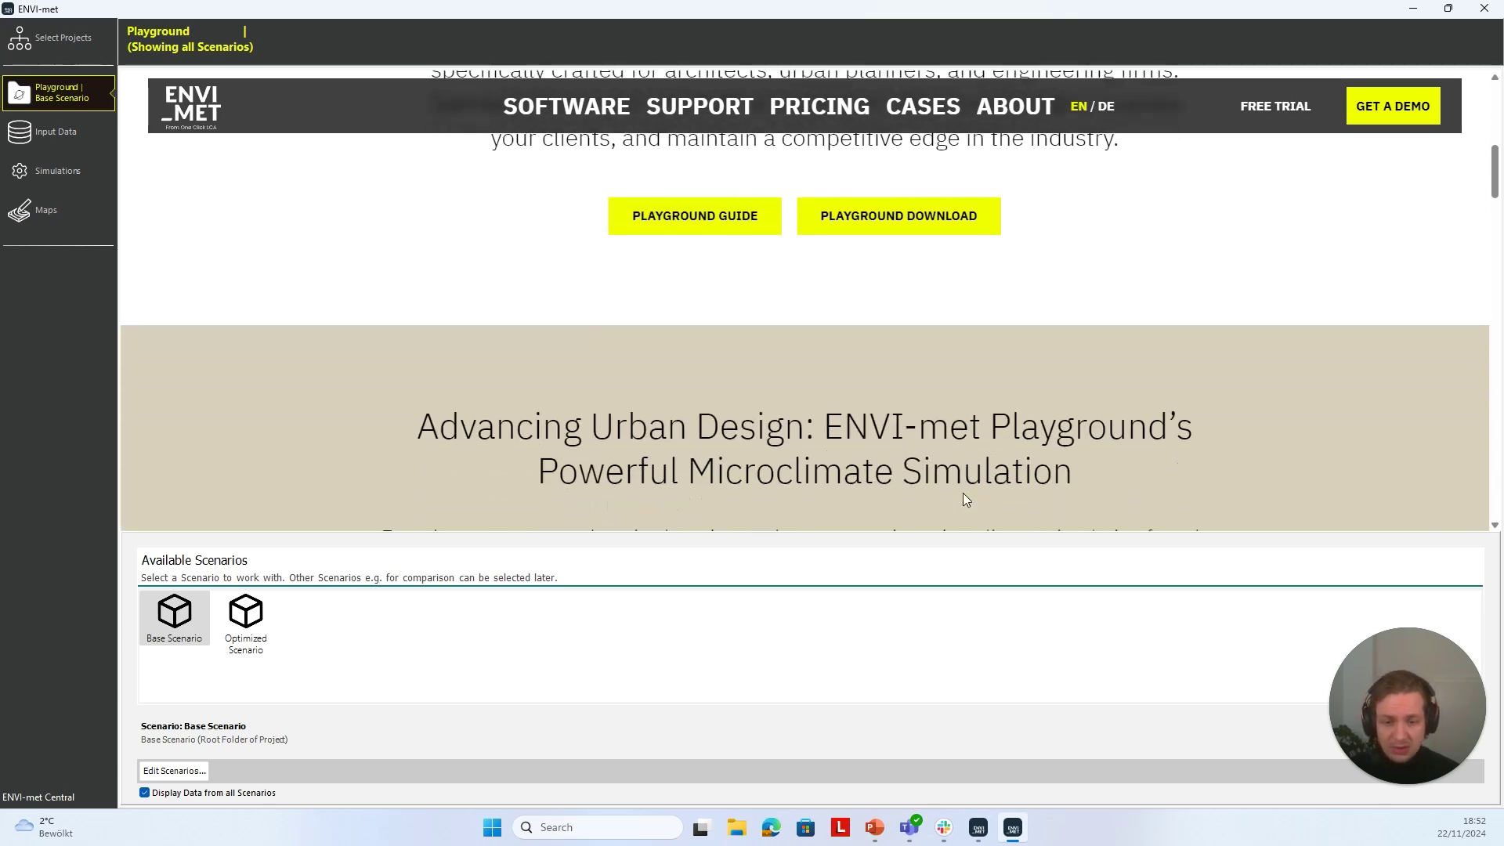
scroll(962, 492, down, 5)
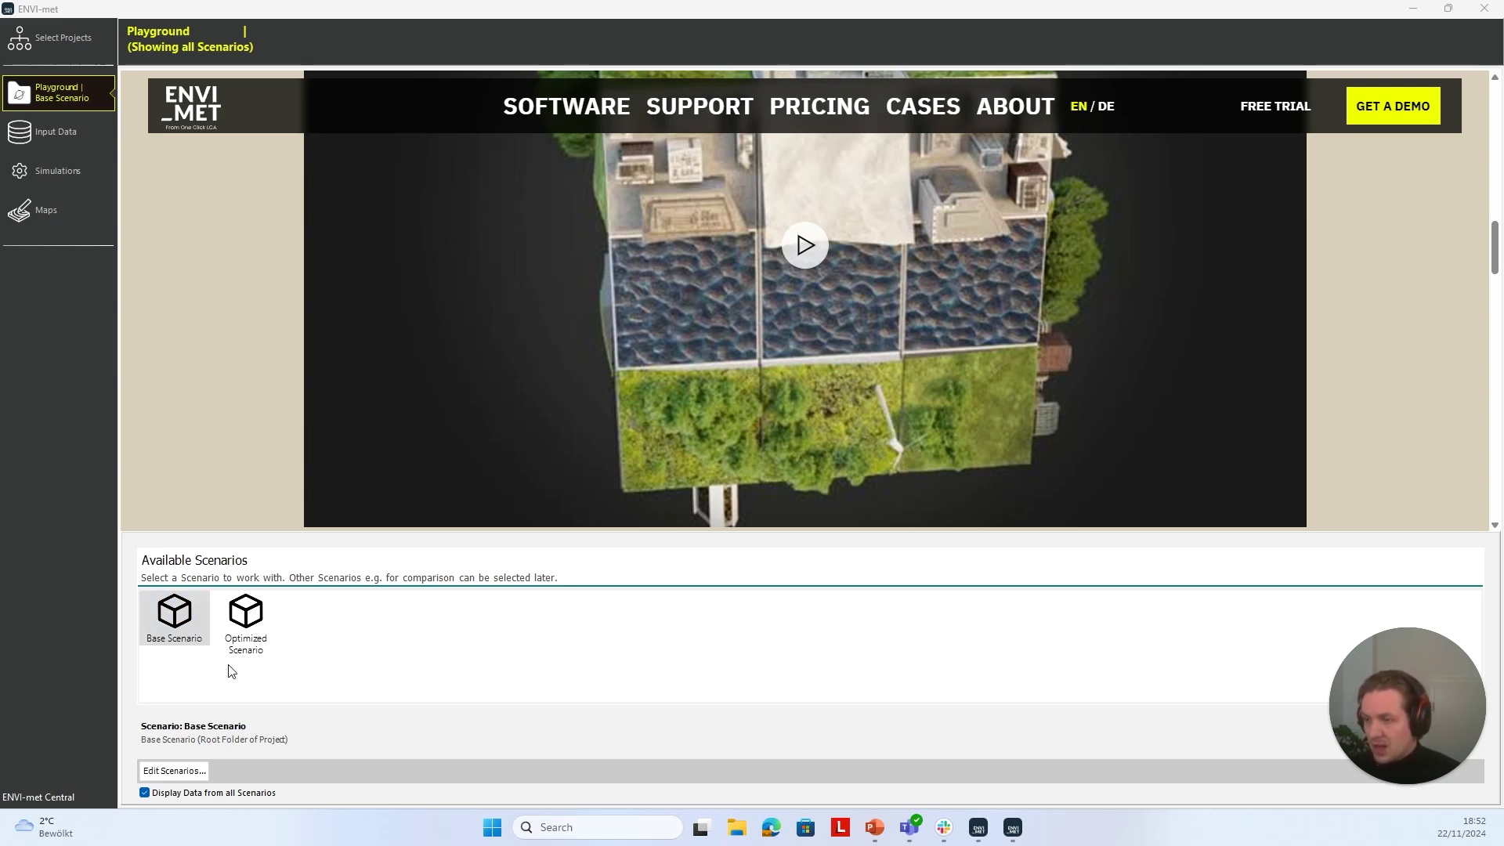
Switch to the Optimized Scenario and open Playground_optimized.INX from Raster Area Input Files in SPACES
click(259, 619)
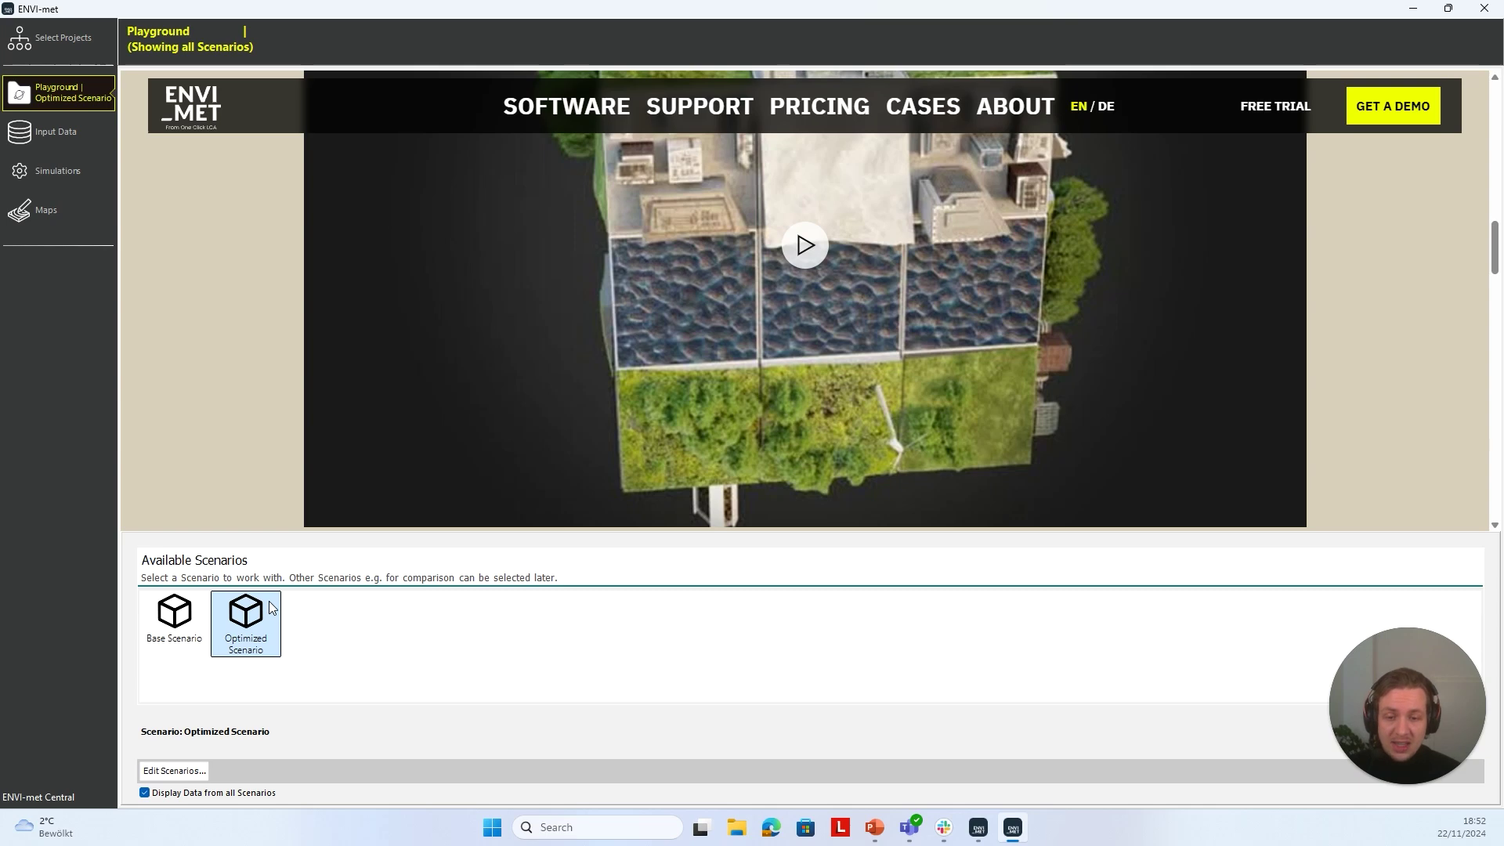
click(95, 135)
click(153, 129)
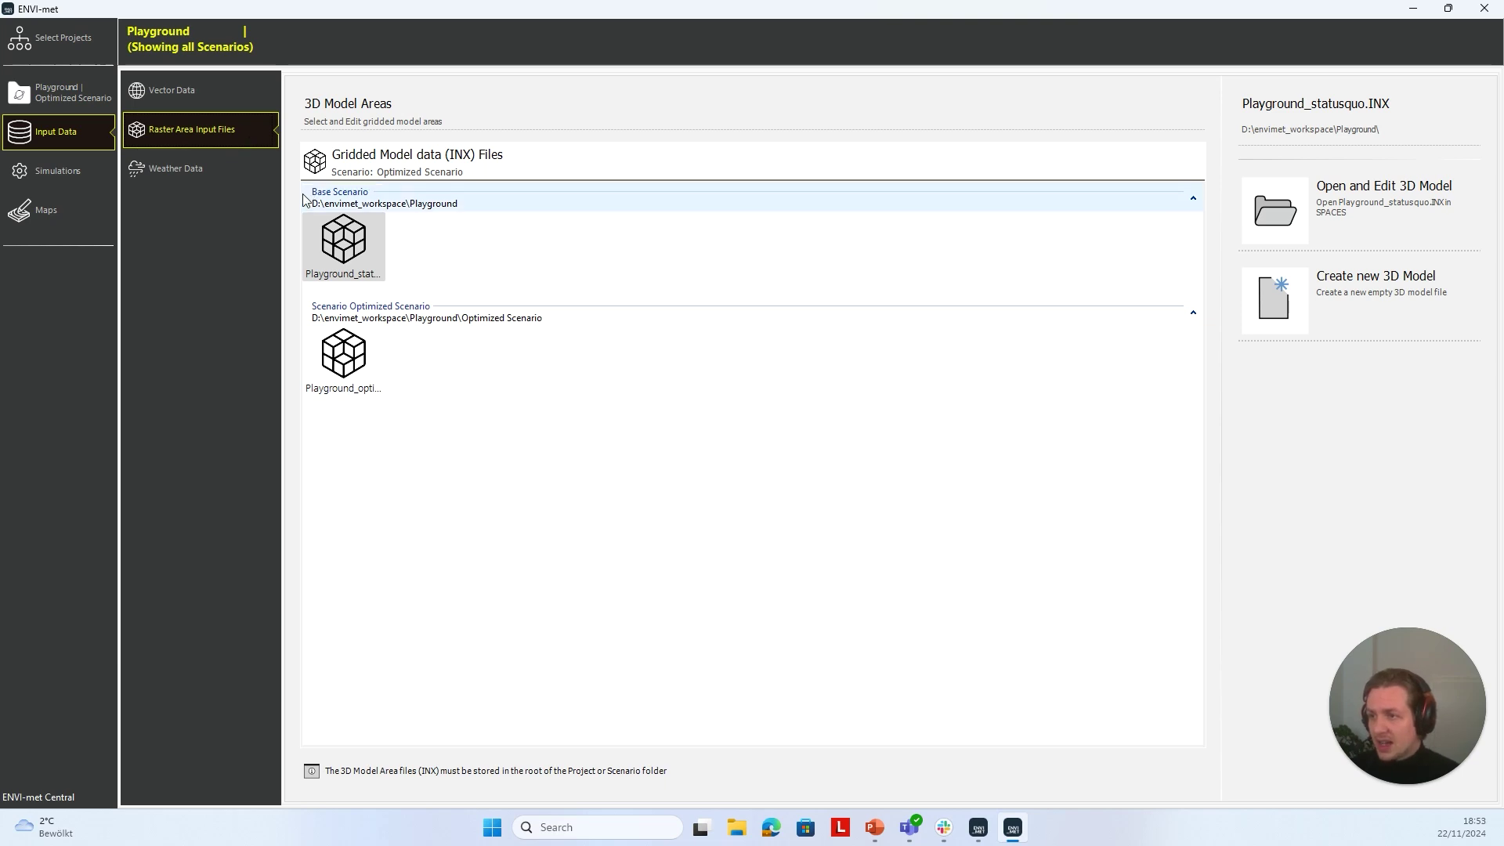
click(354, 361)
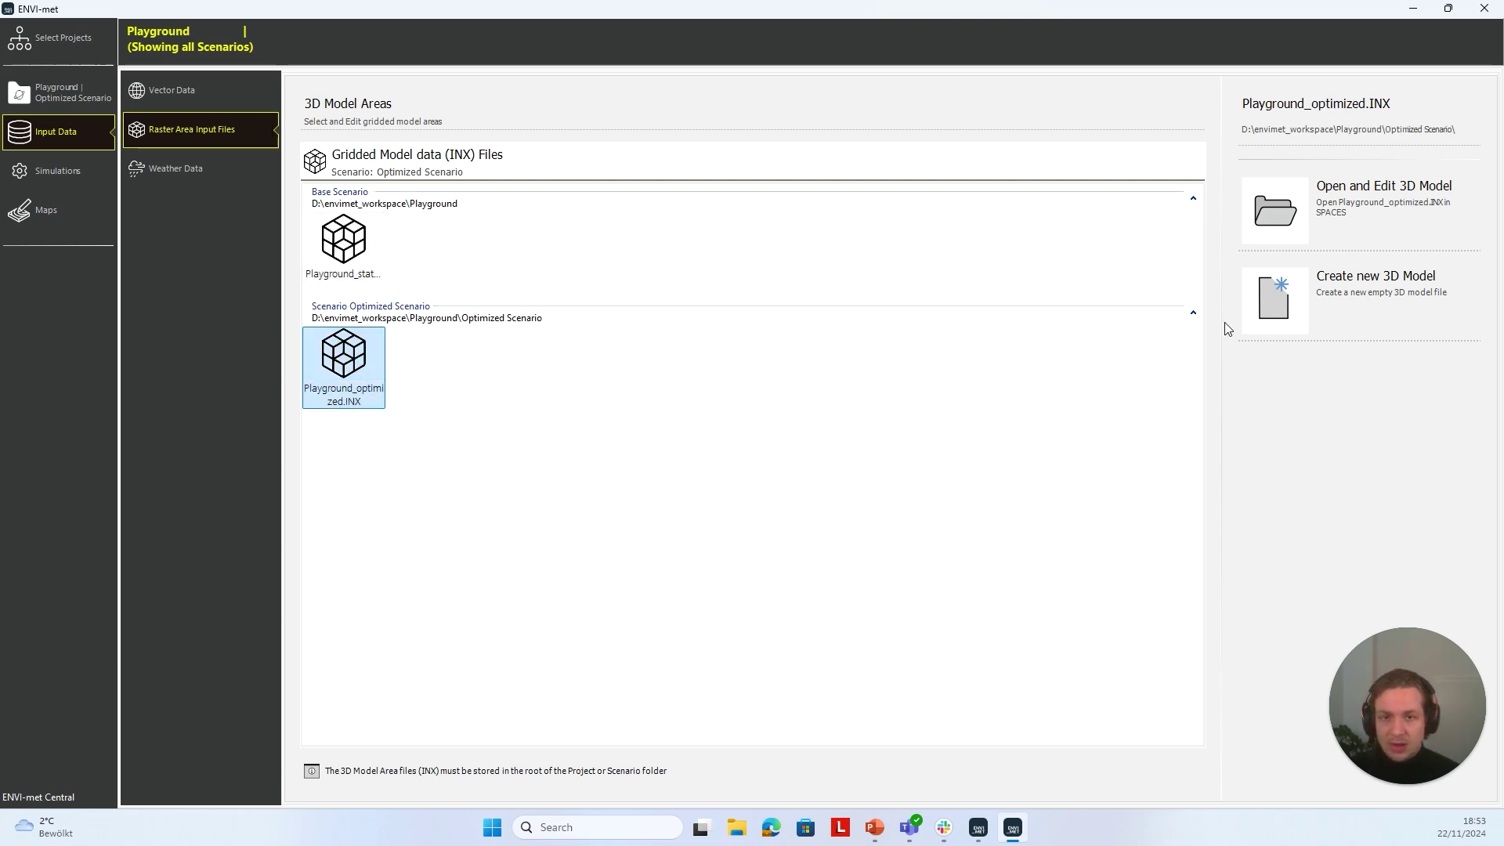
click(1275, 214)
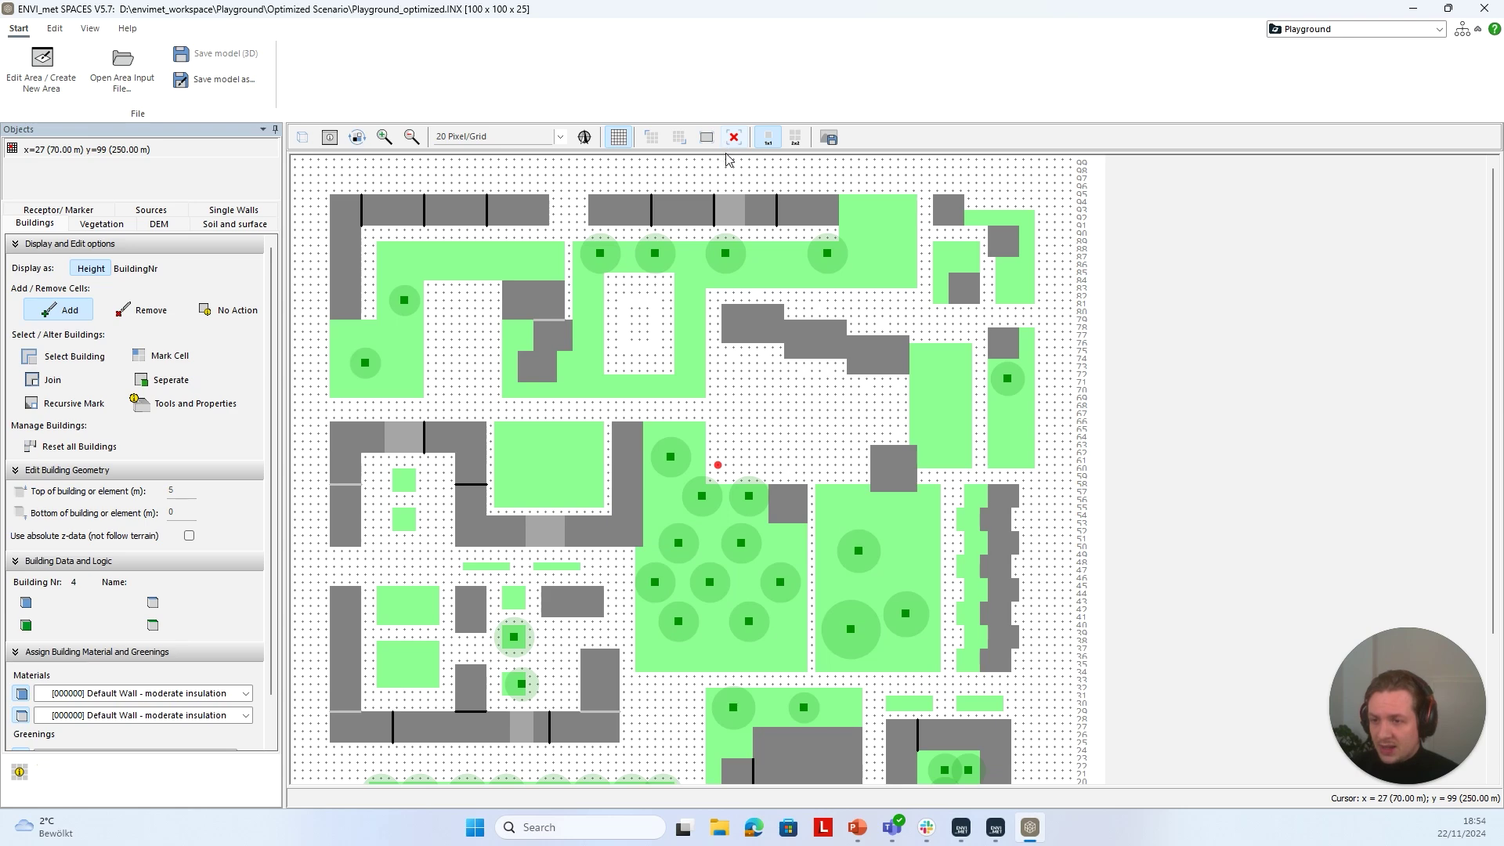
Show the optimized model in 3D view, orbit it slightly, then minimise SPACES
drag(1492, 321, 1488, 161)
click(302, 137)
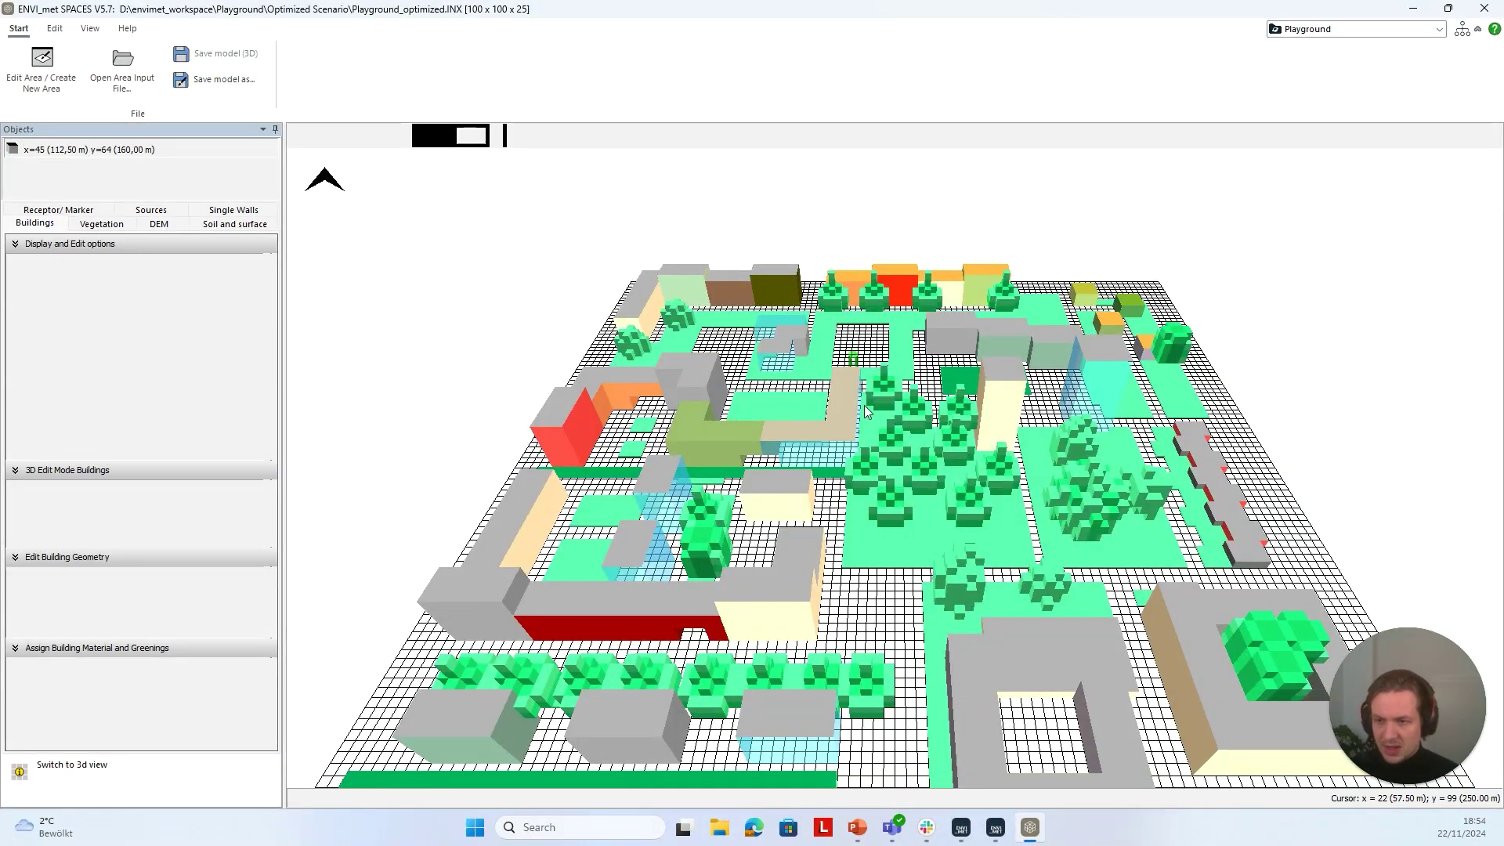
drag(866, 411, 921, 390)
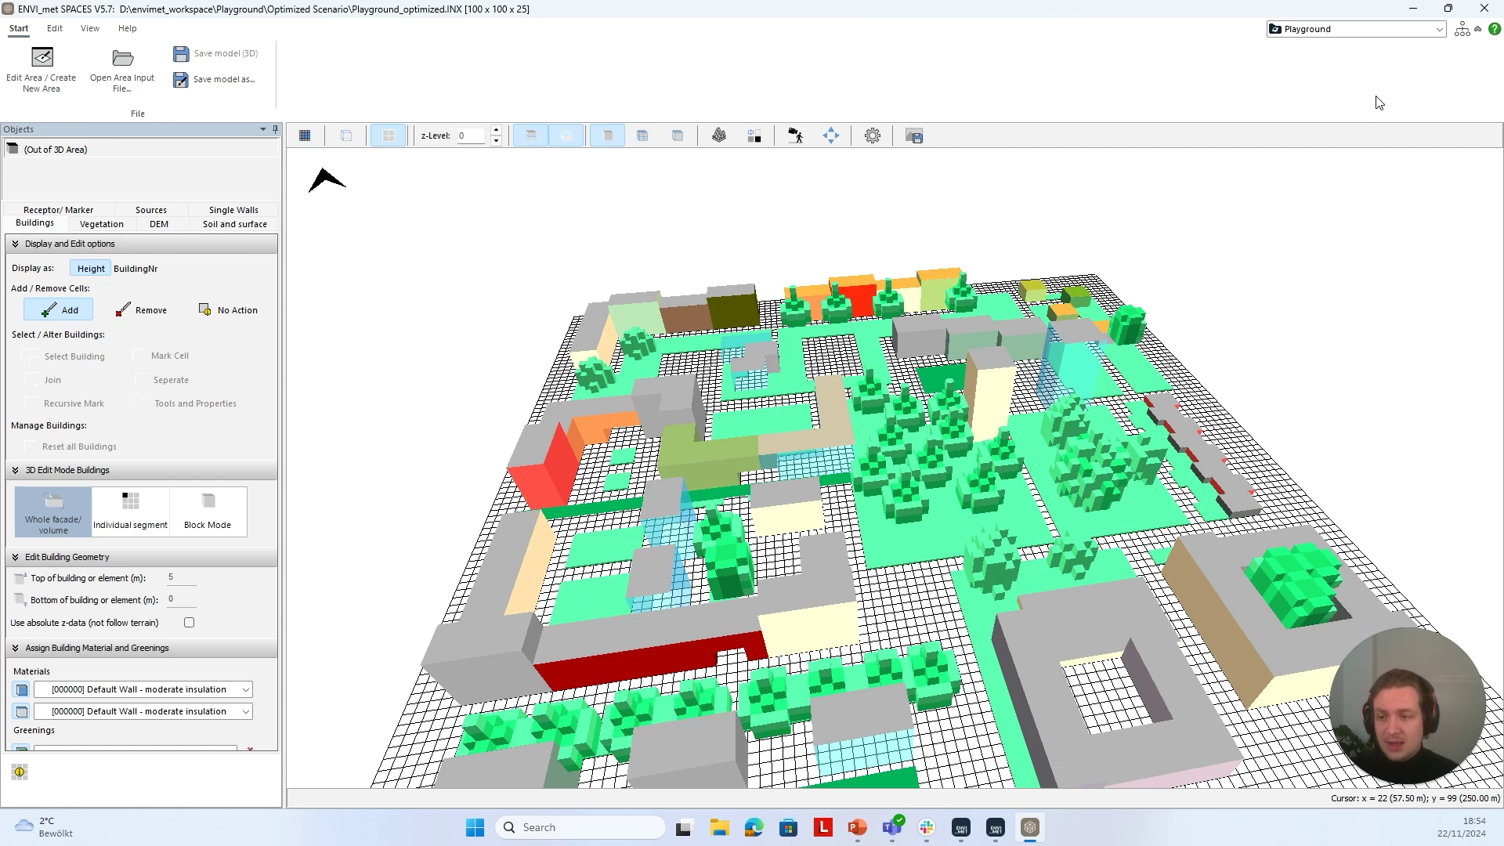
click(1411, 9)
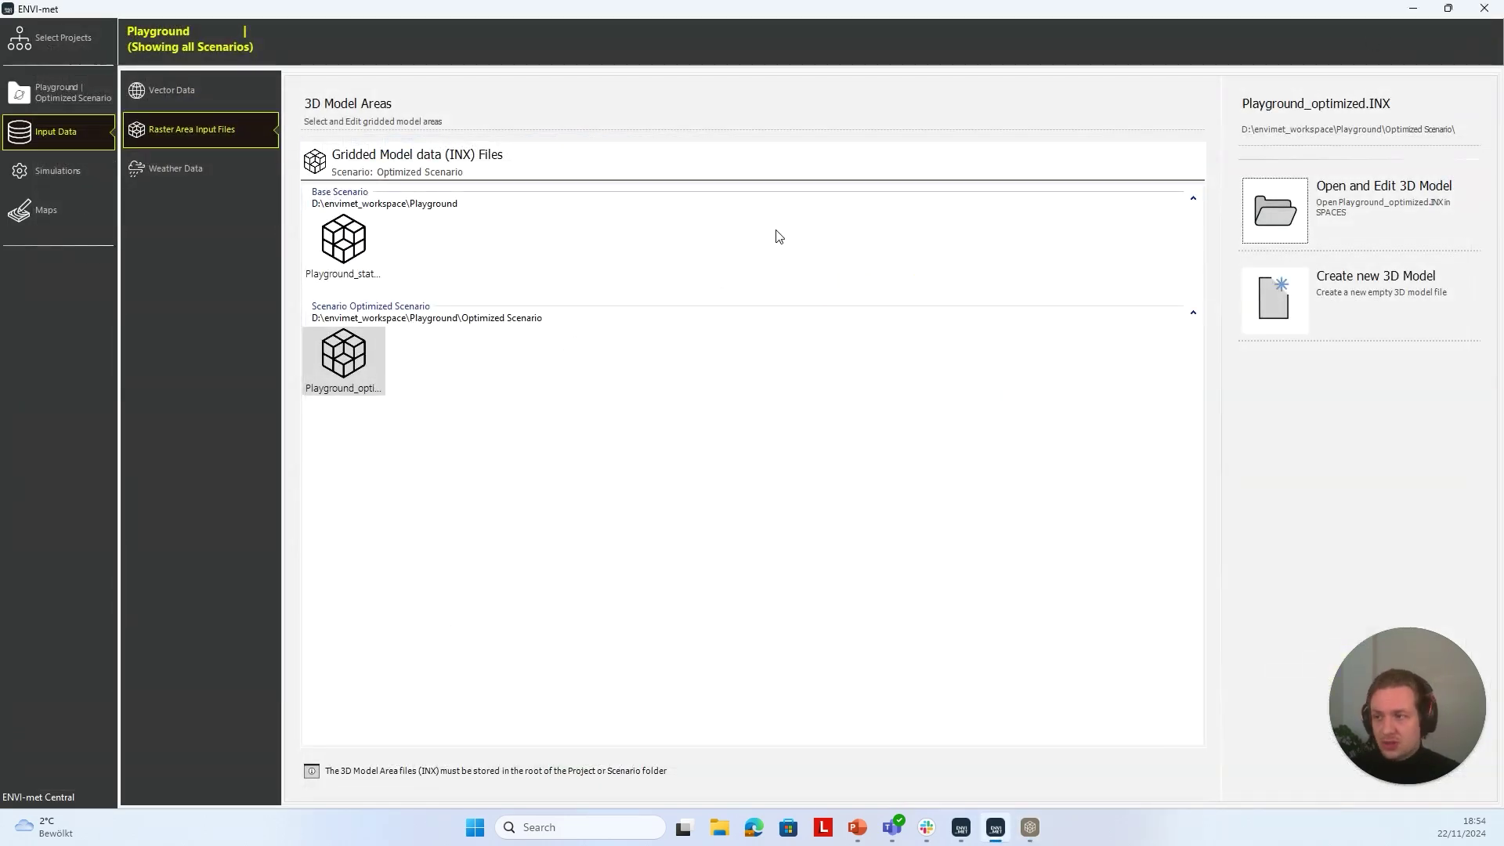
Select Playground_statusquo.INX and display the Playground.FOX weather data for Frankfurt am Main
click(349, 248)
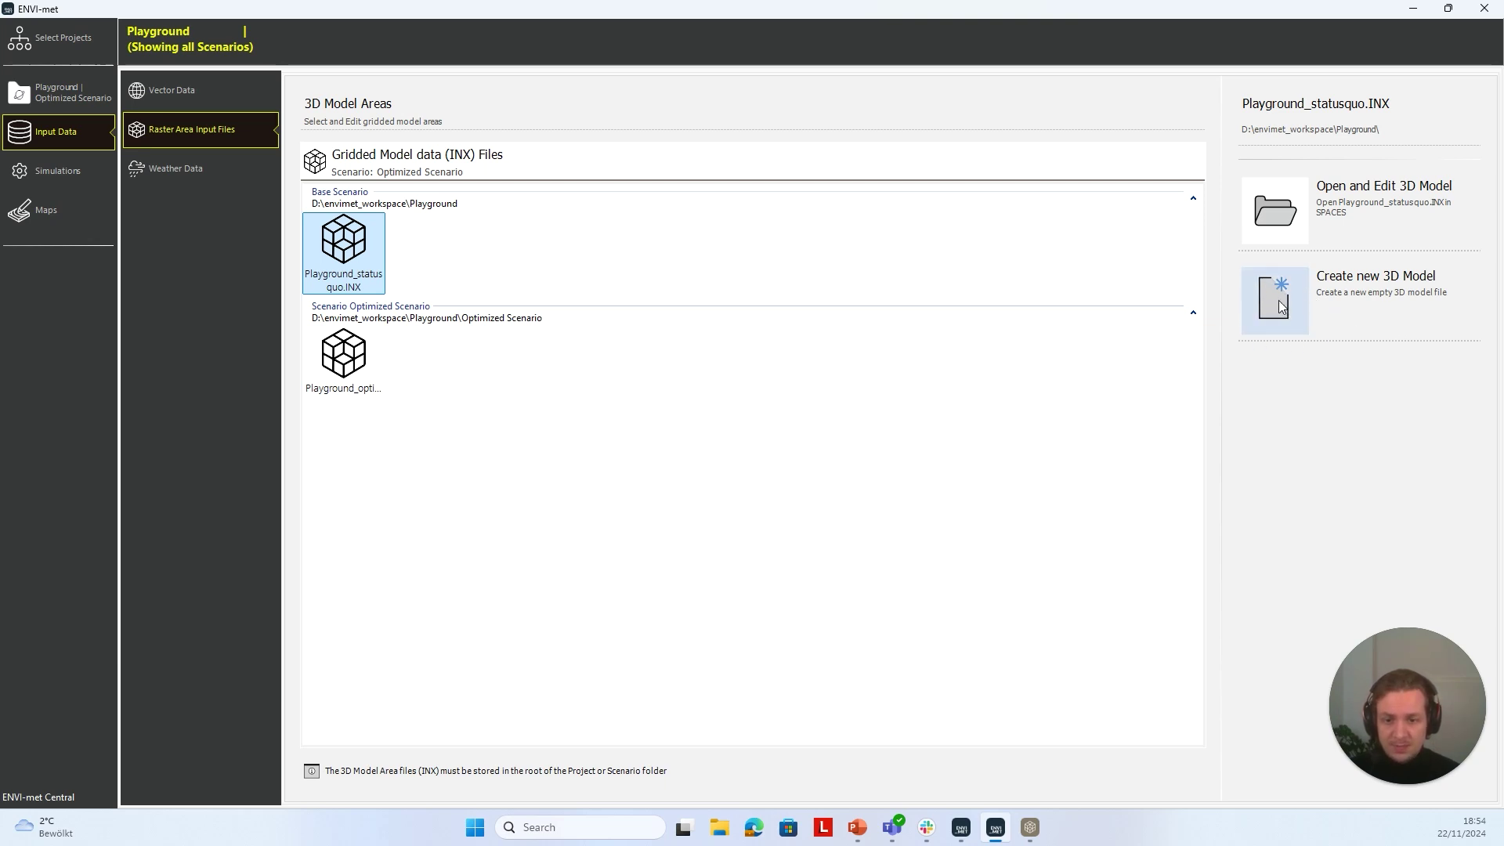
click(203, 166)
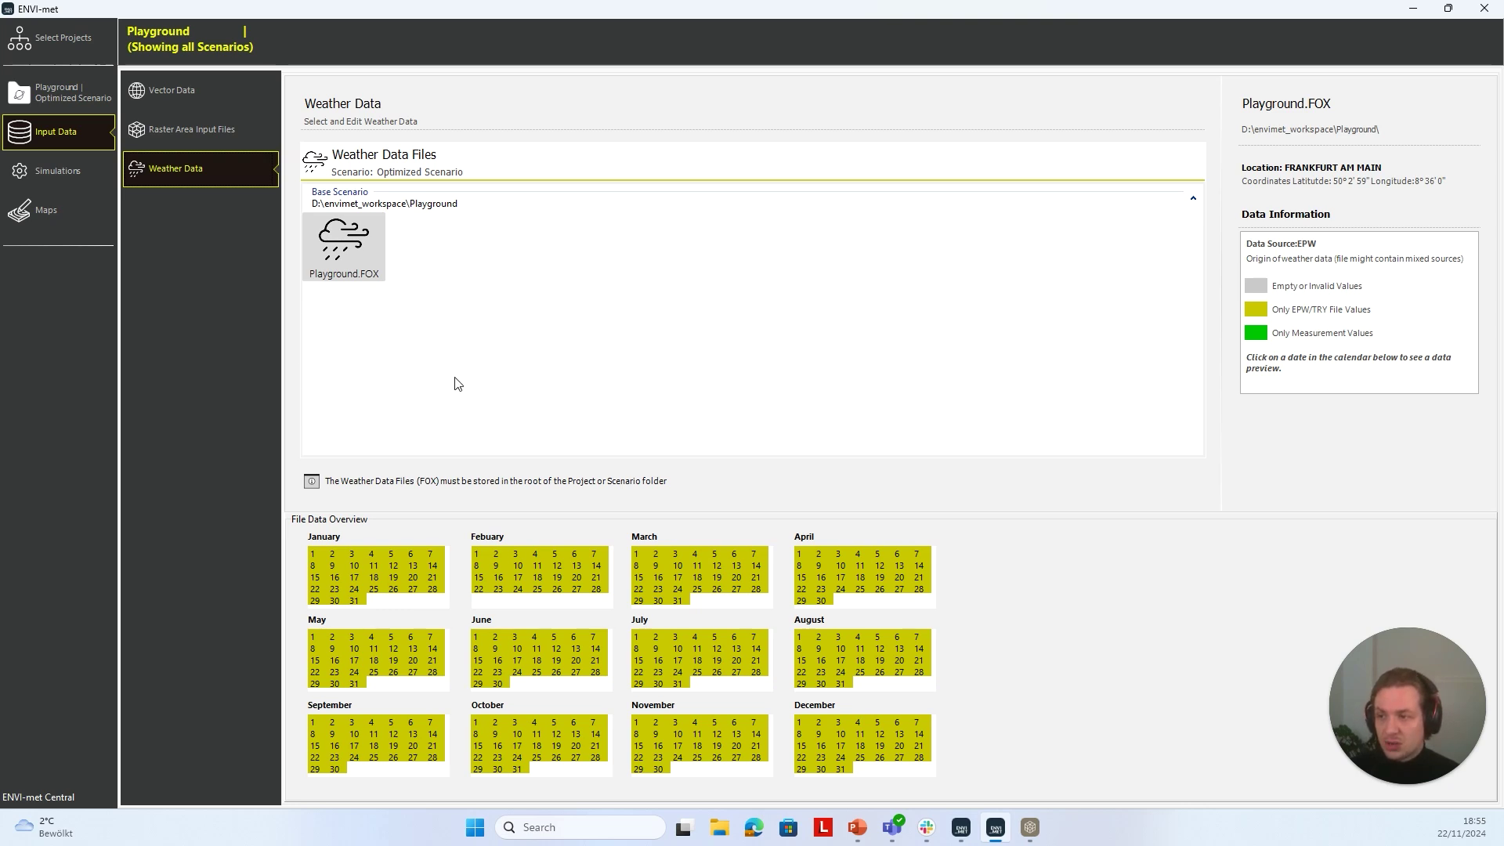
Preview the daily weather for 11–16 June, then switch to the project's Simulations list
click(537, 648)
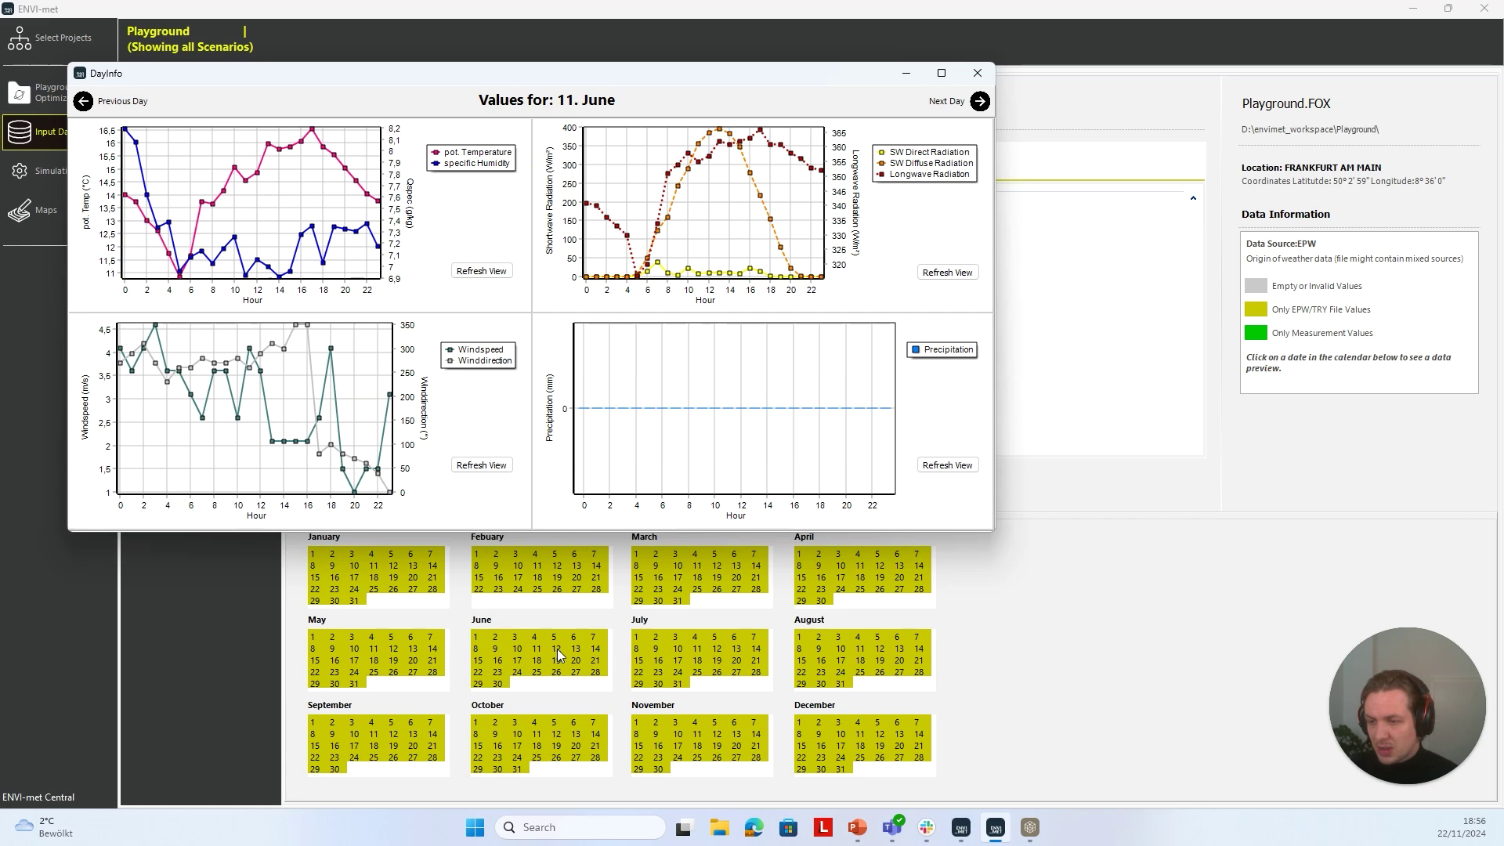
click(557, 650)
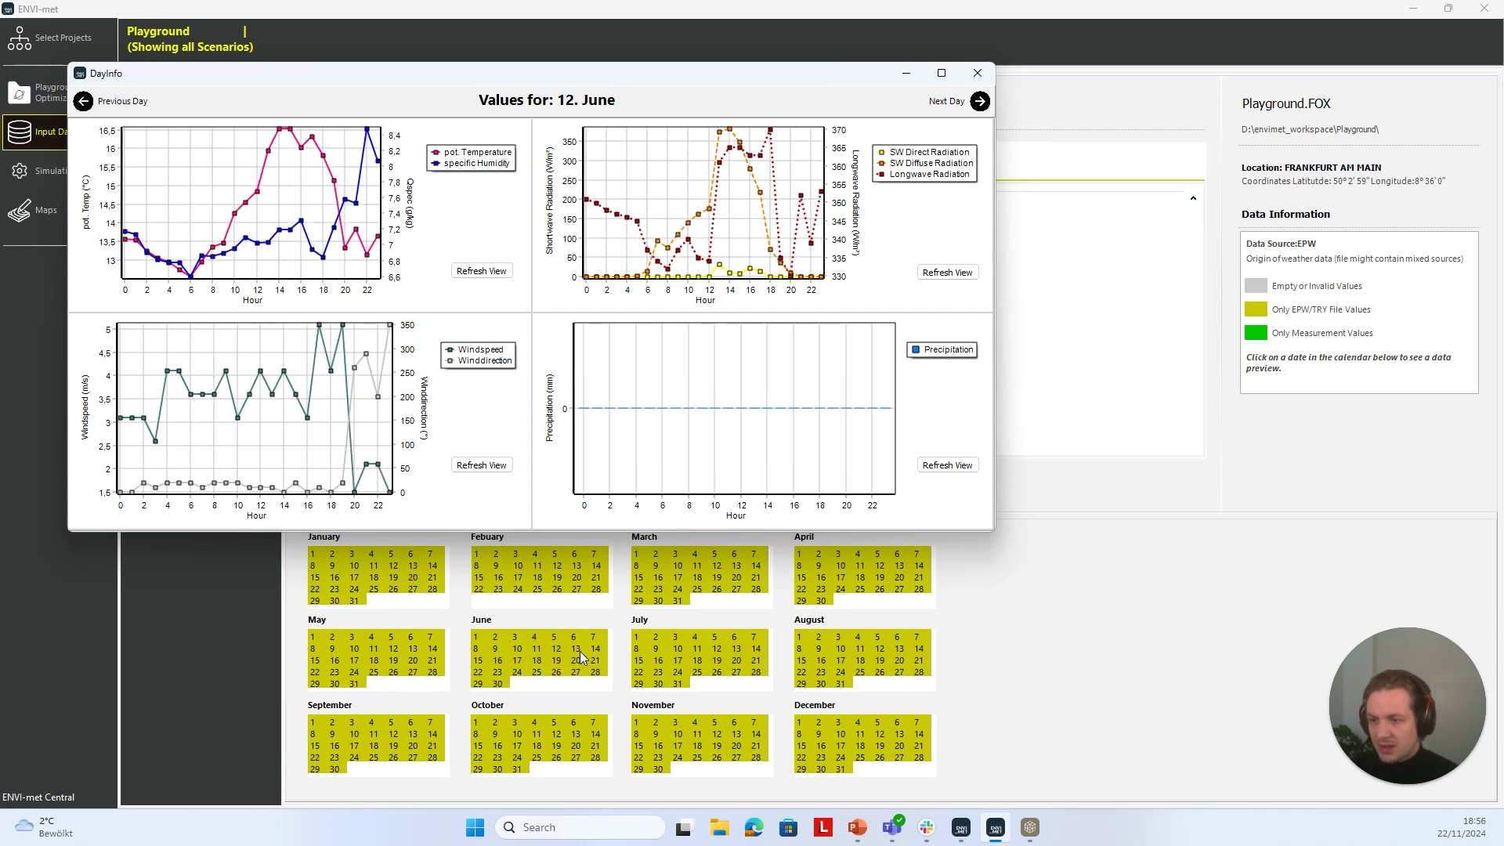
click(594, 653)
click(478, 659)
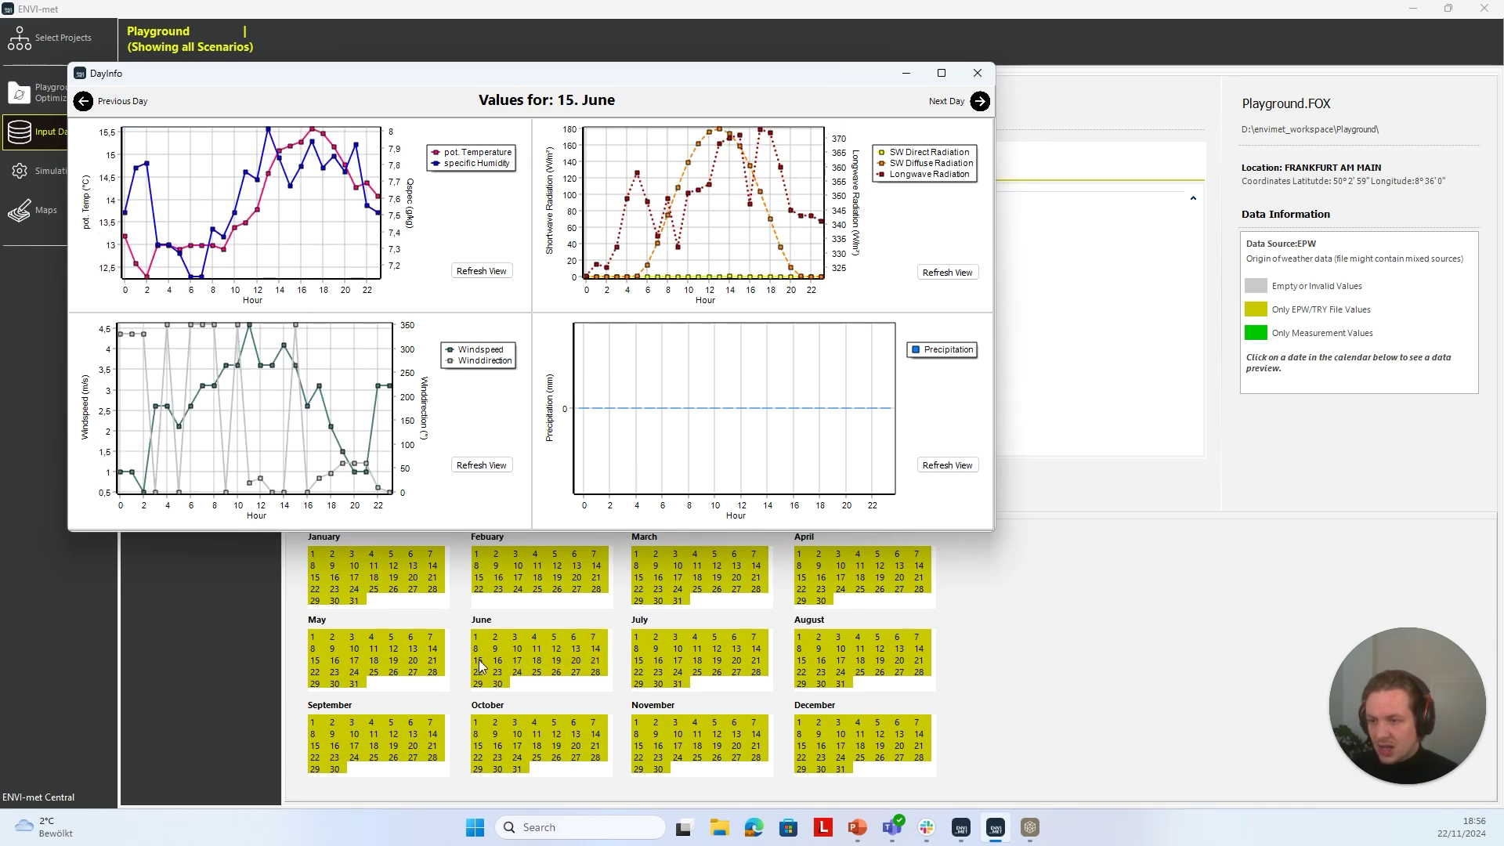
click(500, 661)
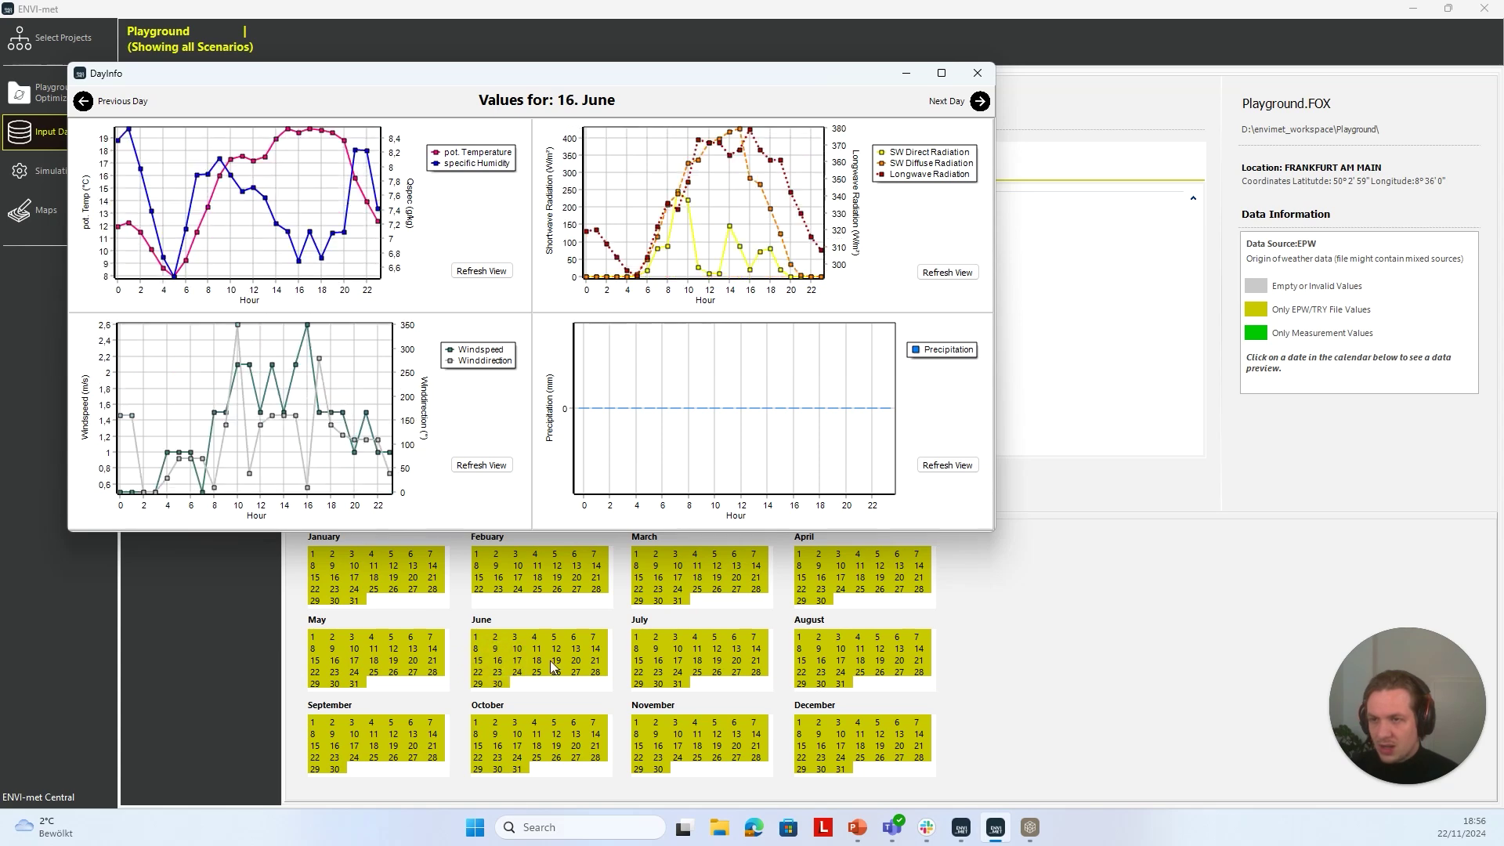
key(Escape)
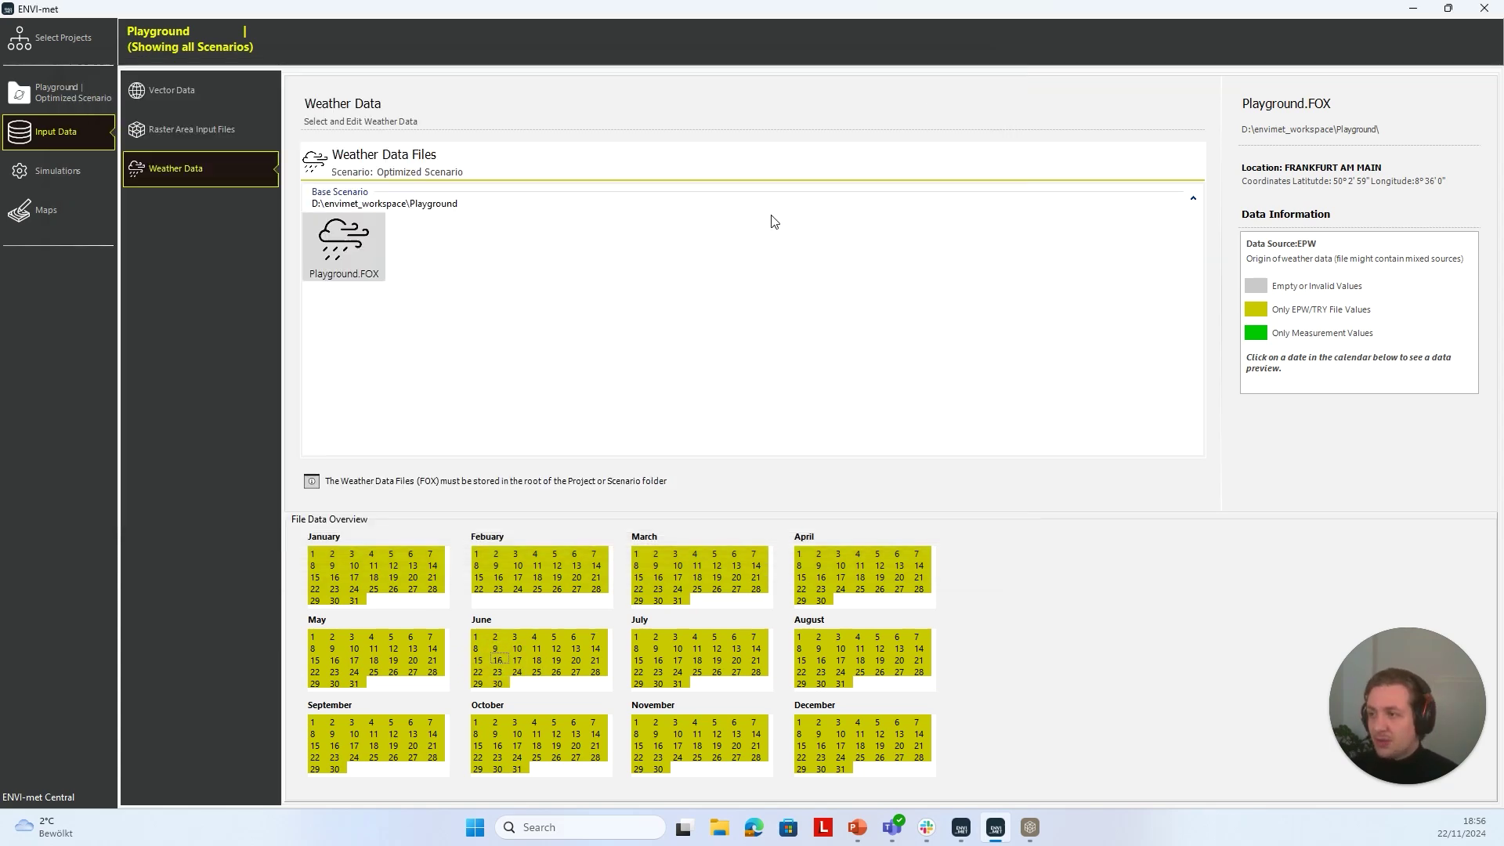
click(90, 163)
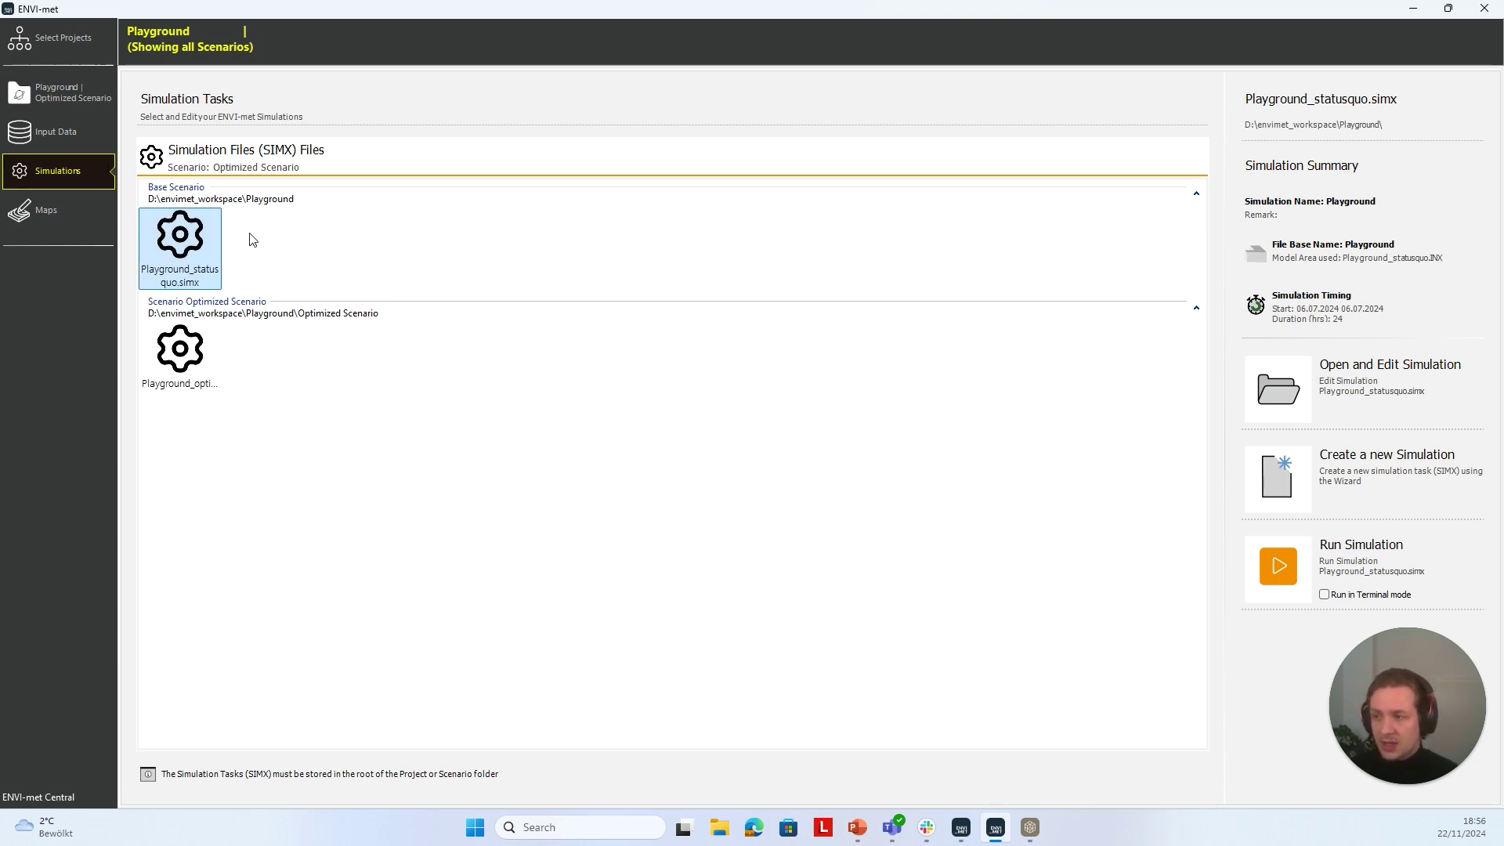
click(201, 366)
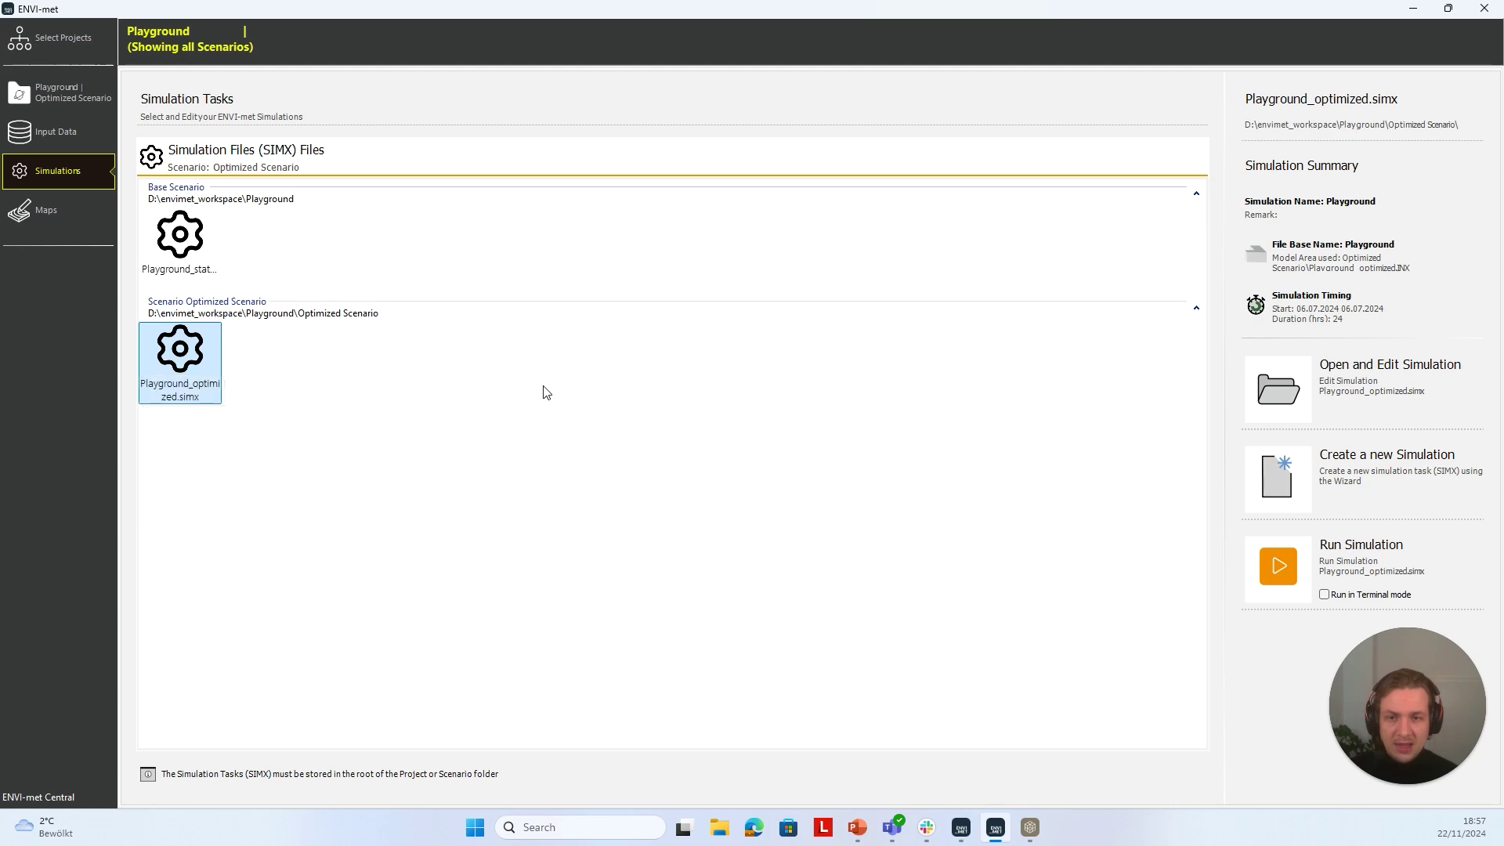
click(1278, 392)
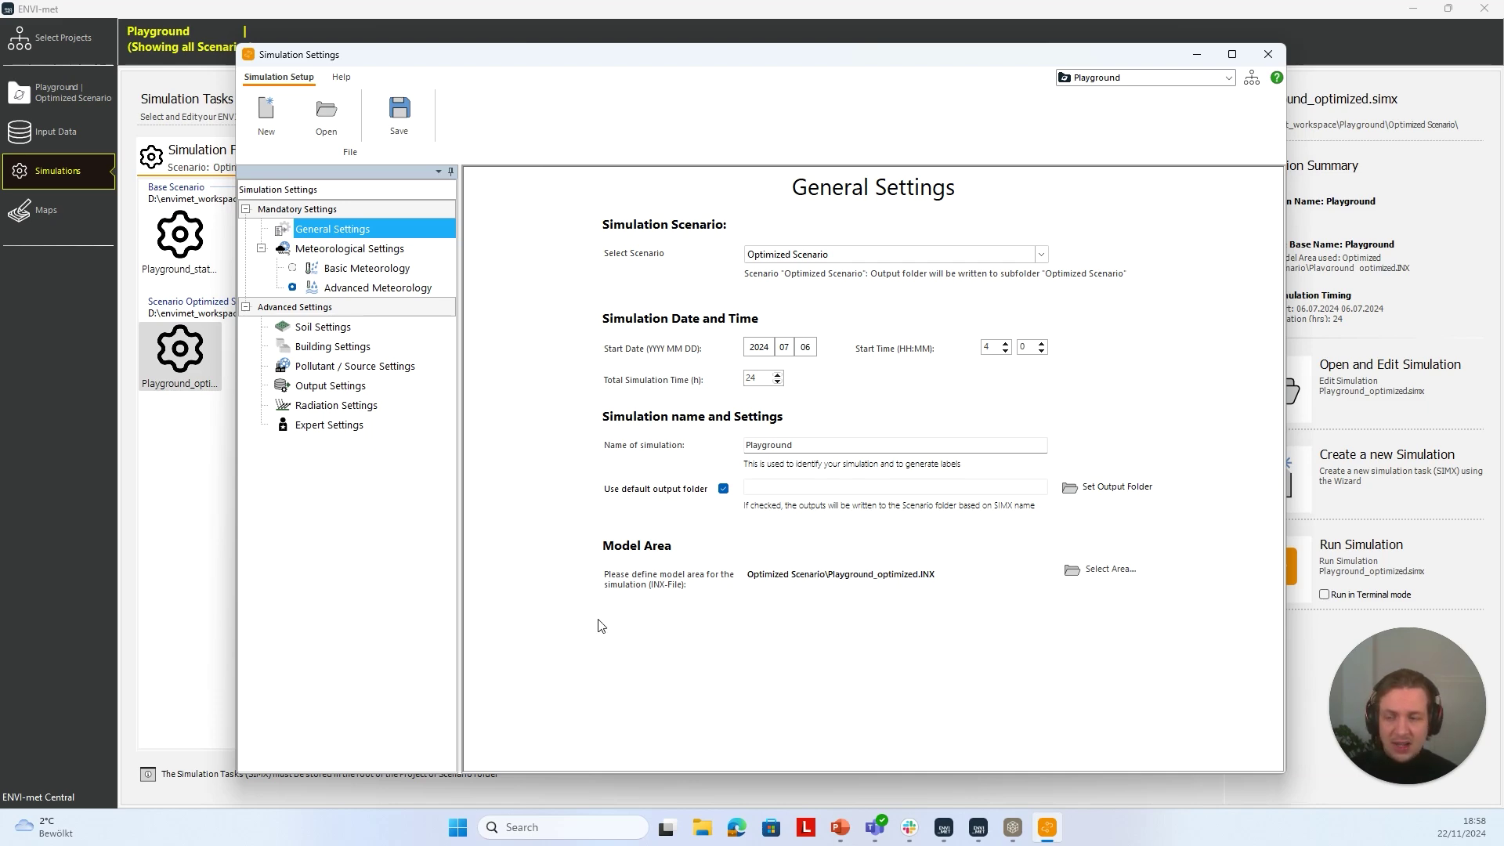
key(Escape)
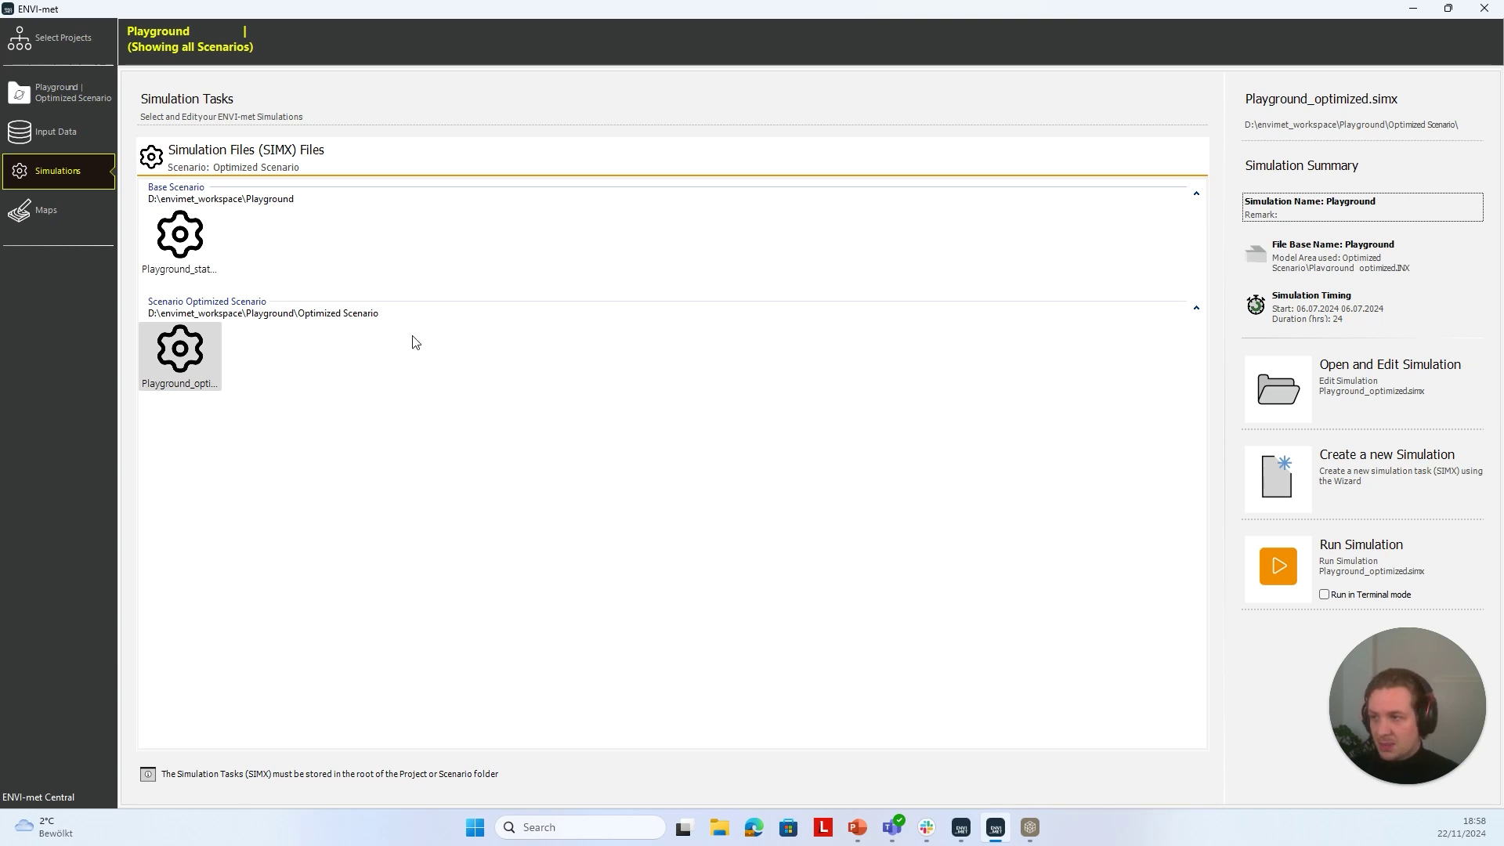
Select Playground_statusquo.simx and start its 24-hour simulation run
click(196, 250)
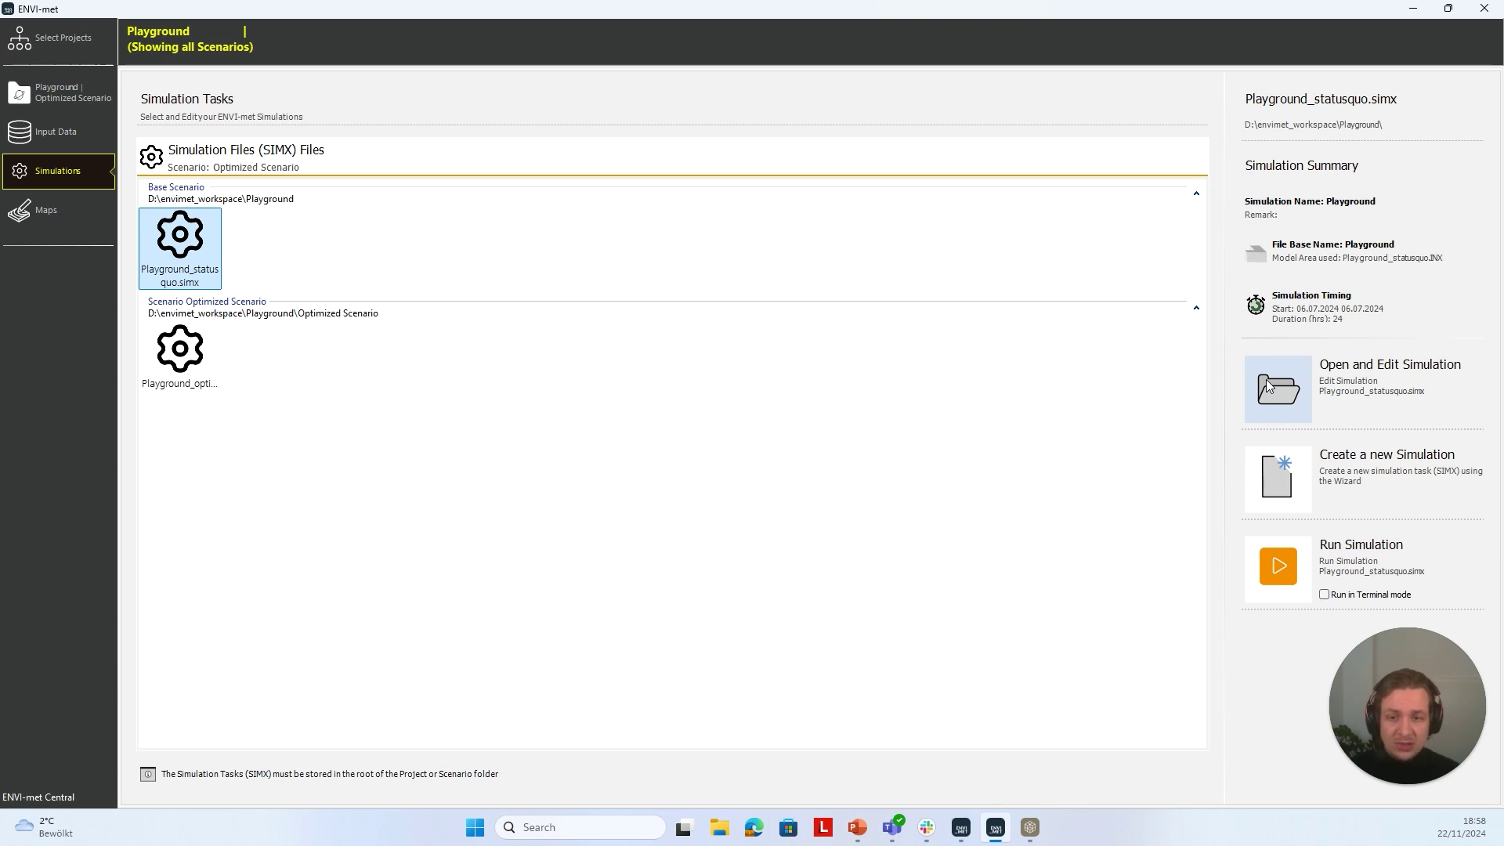
click(1285, 566)
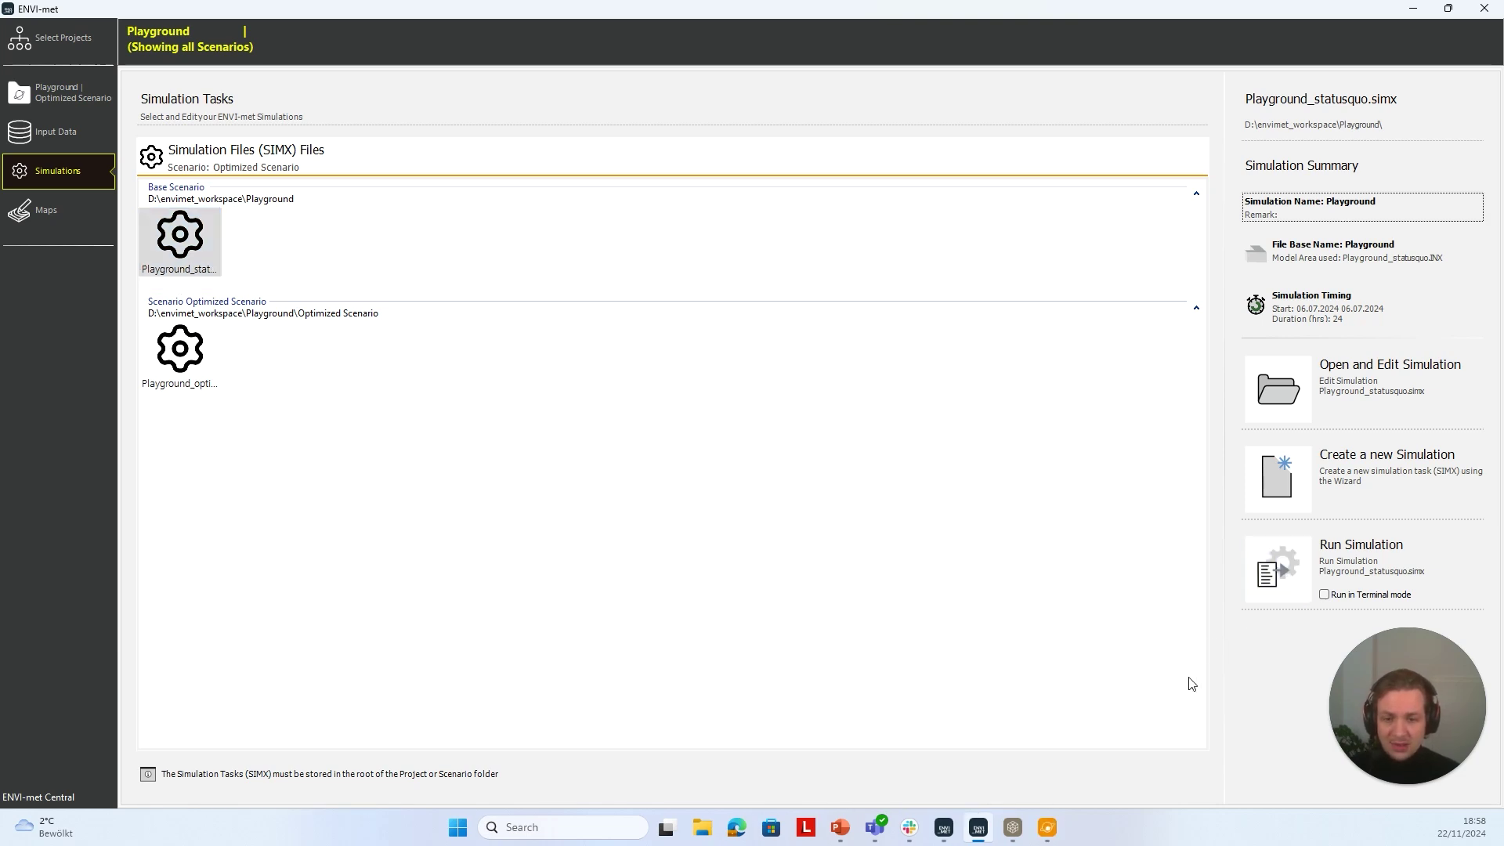
mouse_move(1049, 824)
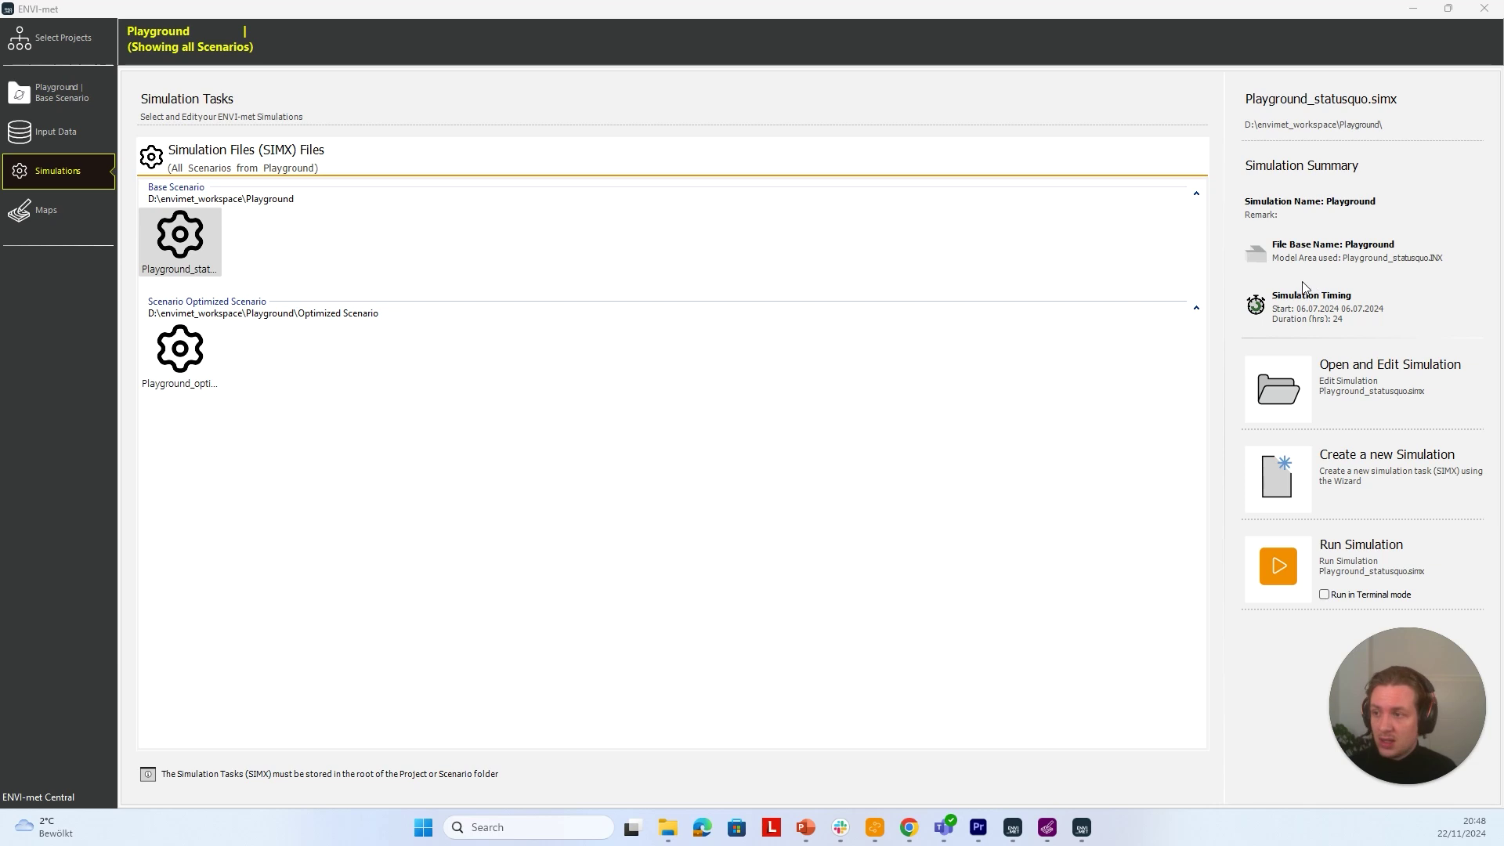
Run Playground_optimized.simx in terminal mode and reposition the terminal to follow its loading output
click(198, 357)
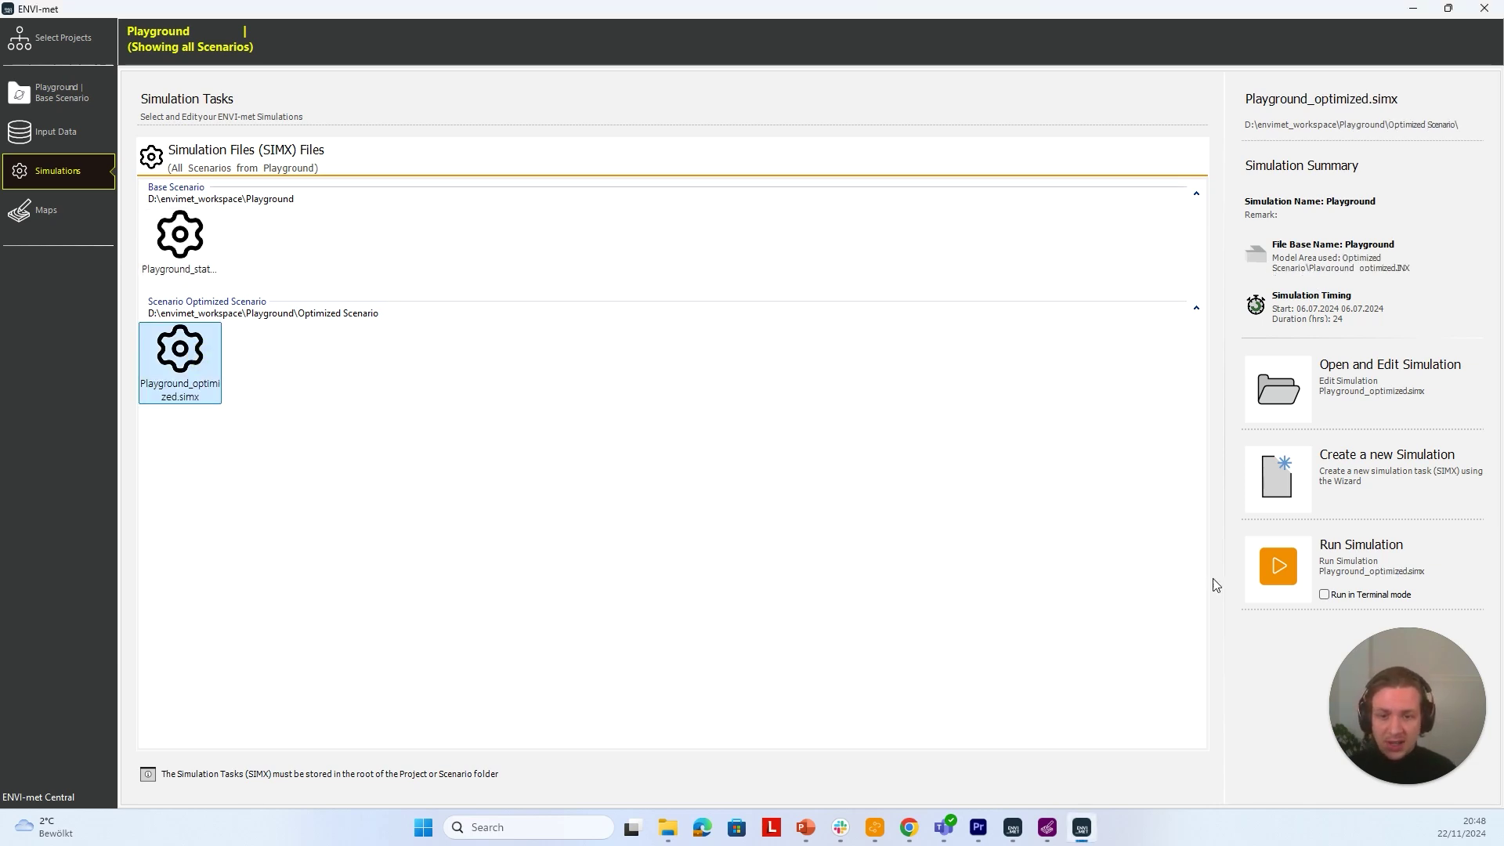
click(1324, 594)
click(1289, 569)
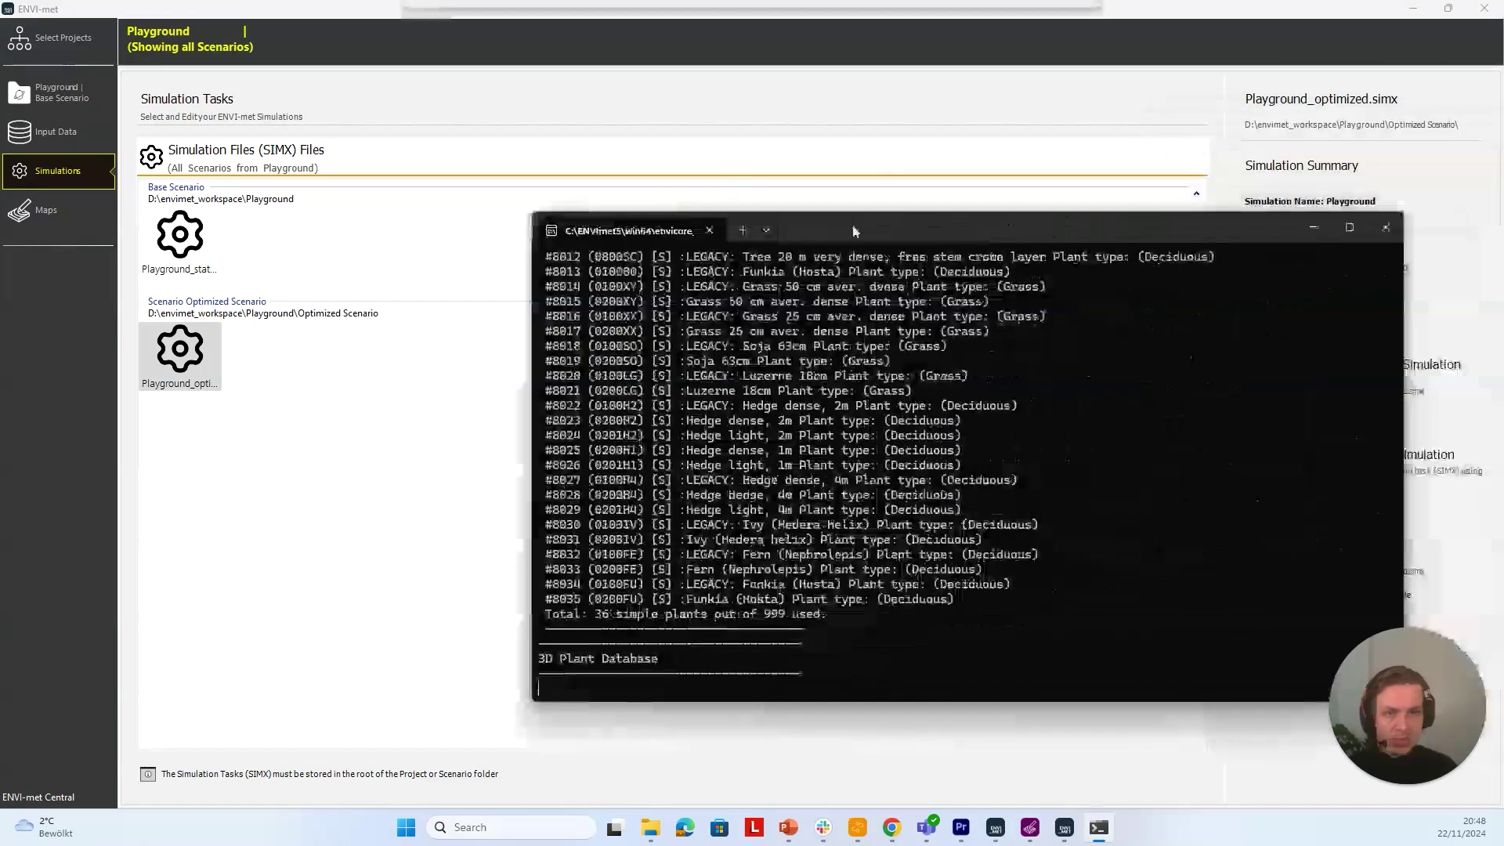
drag(854, 231, 711, 205)
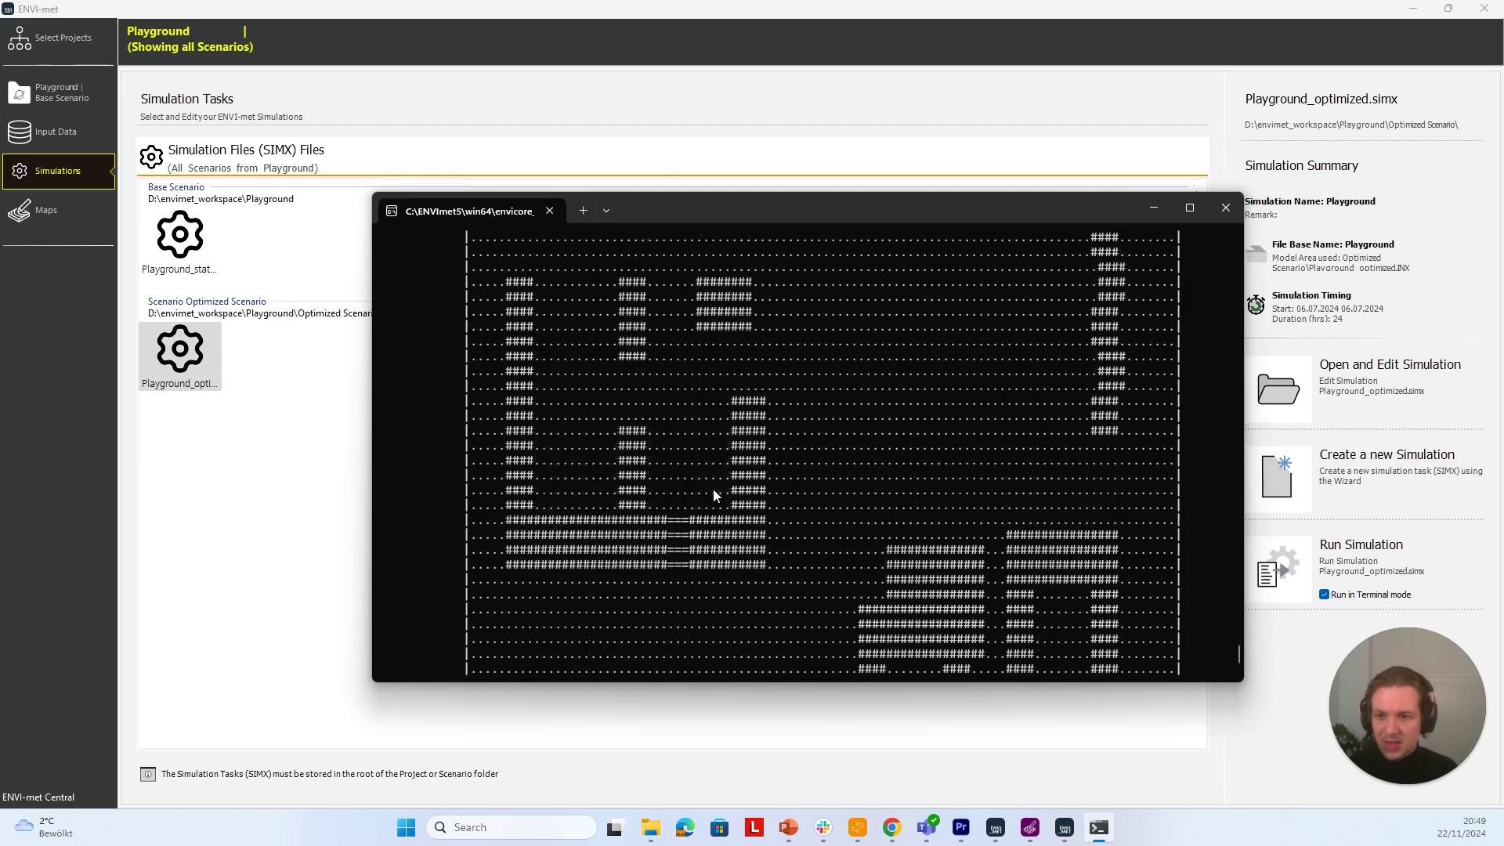
scroll(714, 493, up, 3)
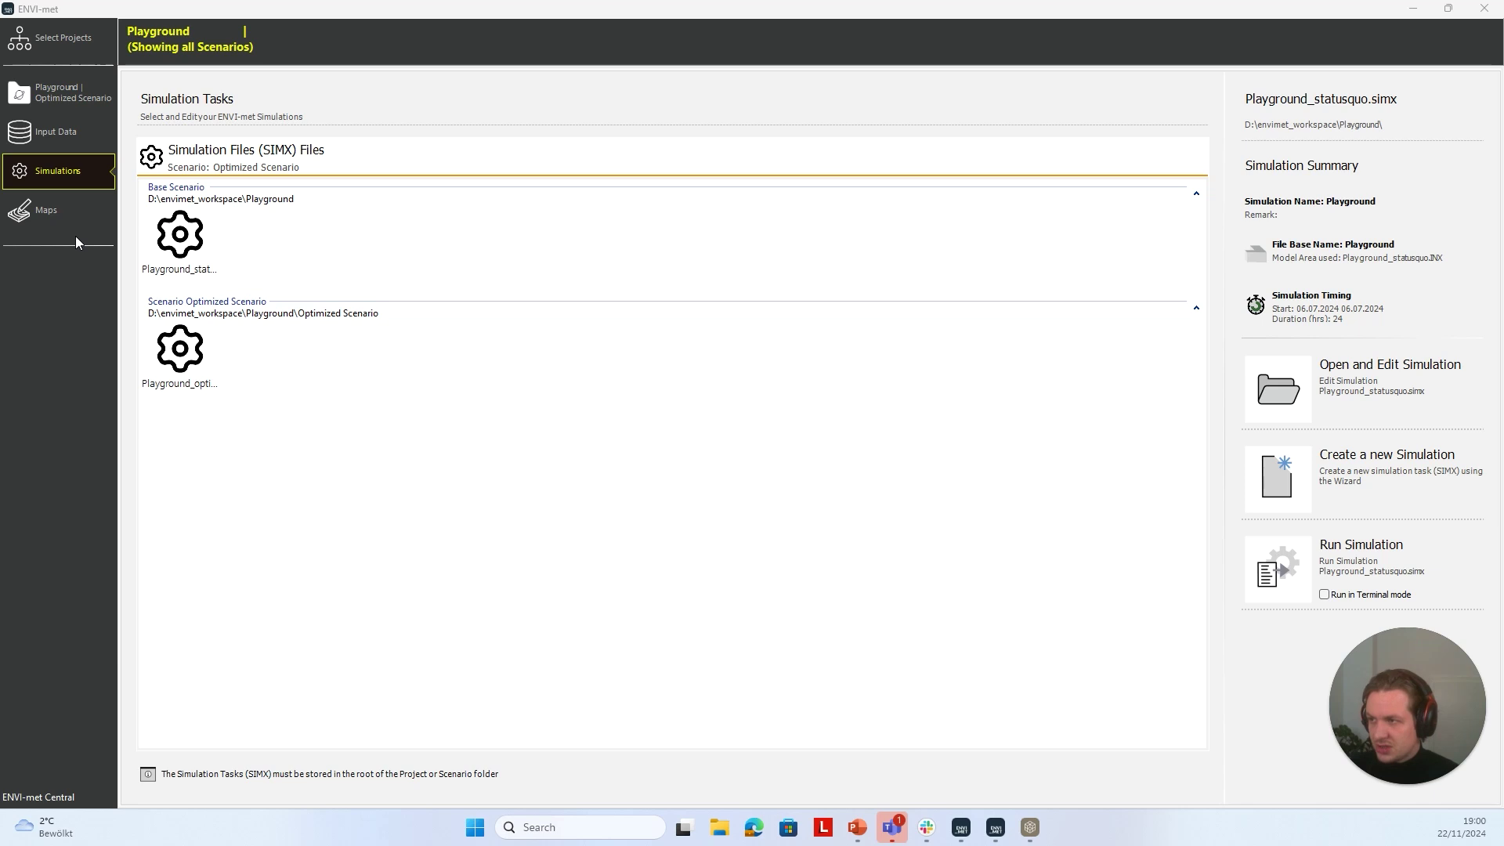
Preview the status-quo result maps and open Potential_Air_Temperature_statusquo.LEOX in LEONARDO
click(45, 213)
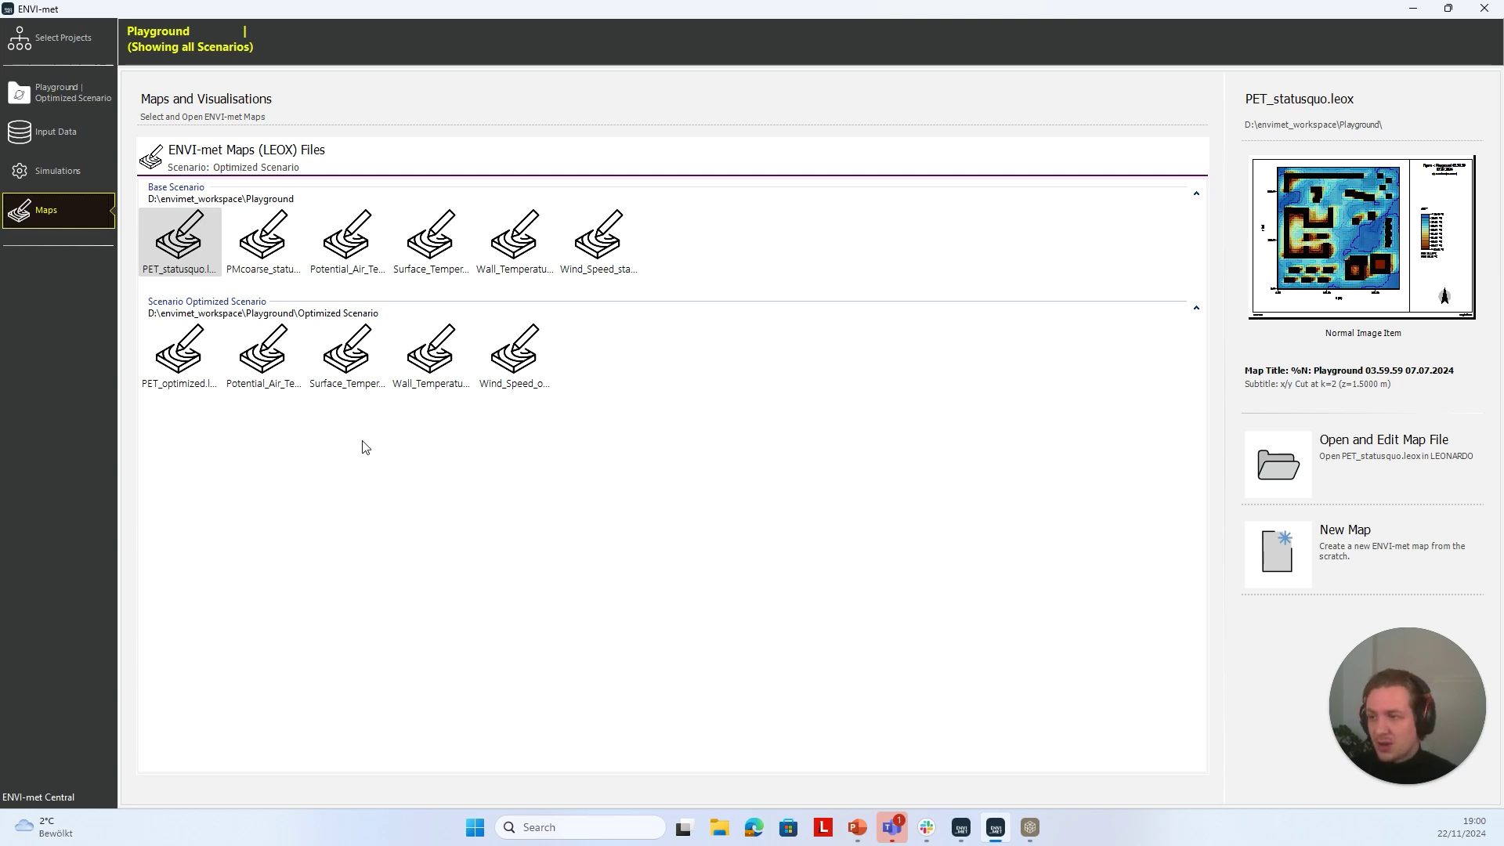
click(263, 238)
click(360, 252)
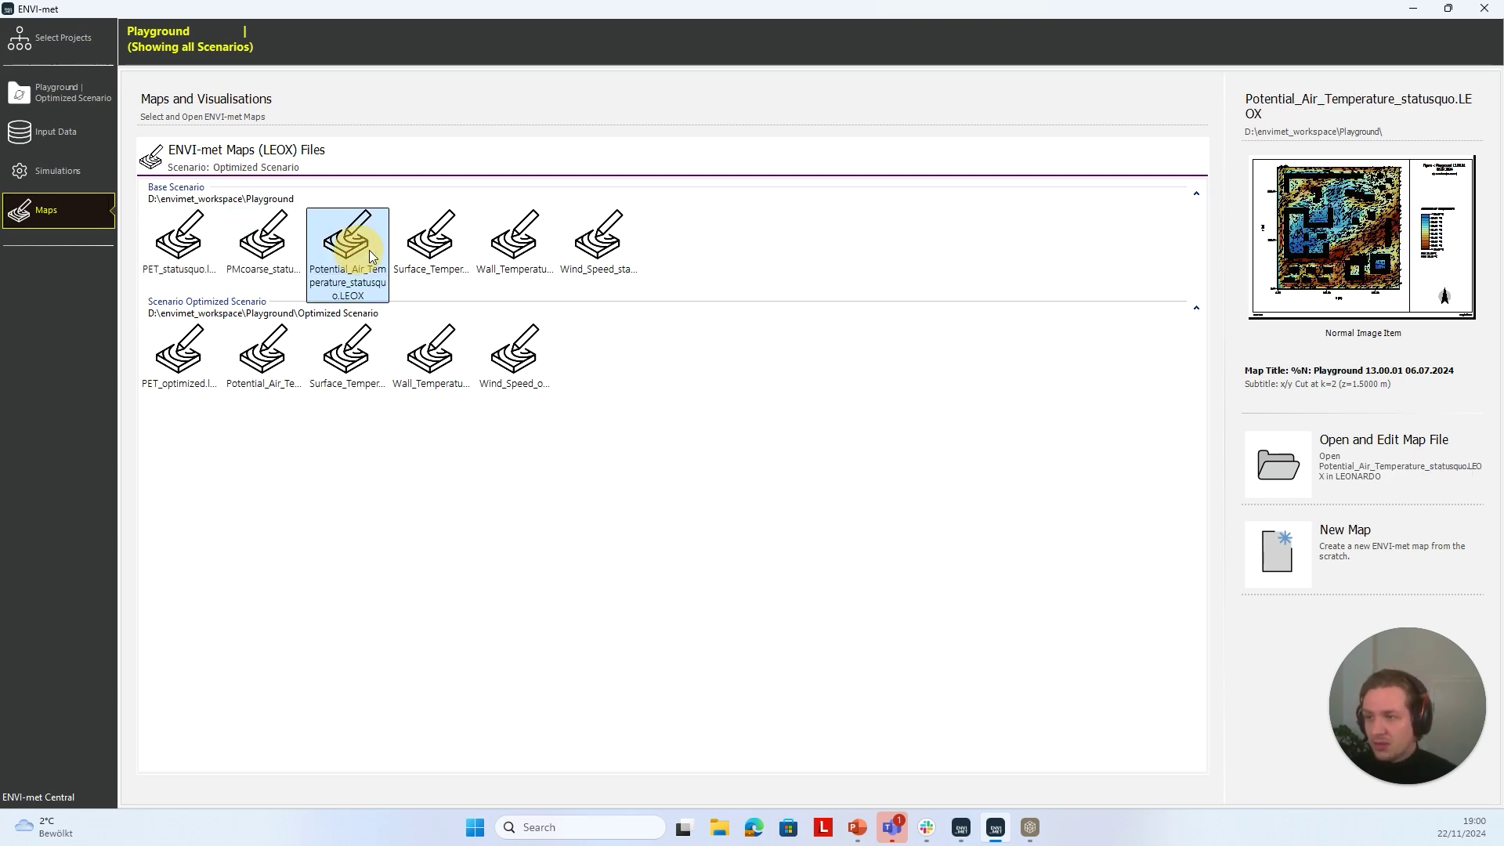
click(431, 243)
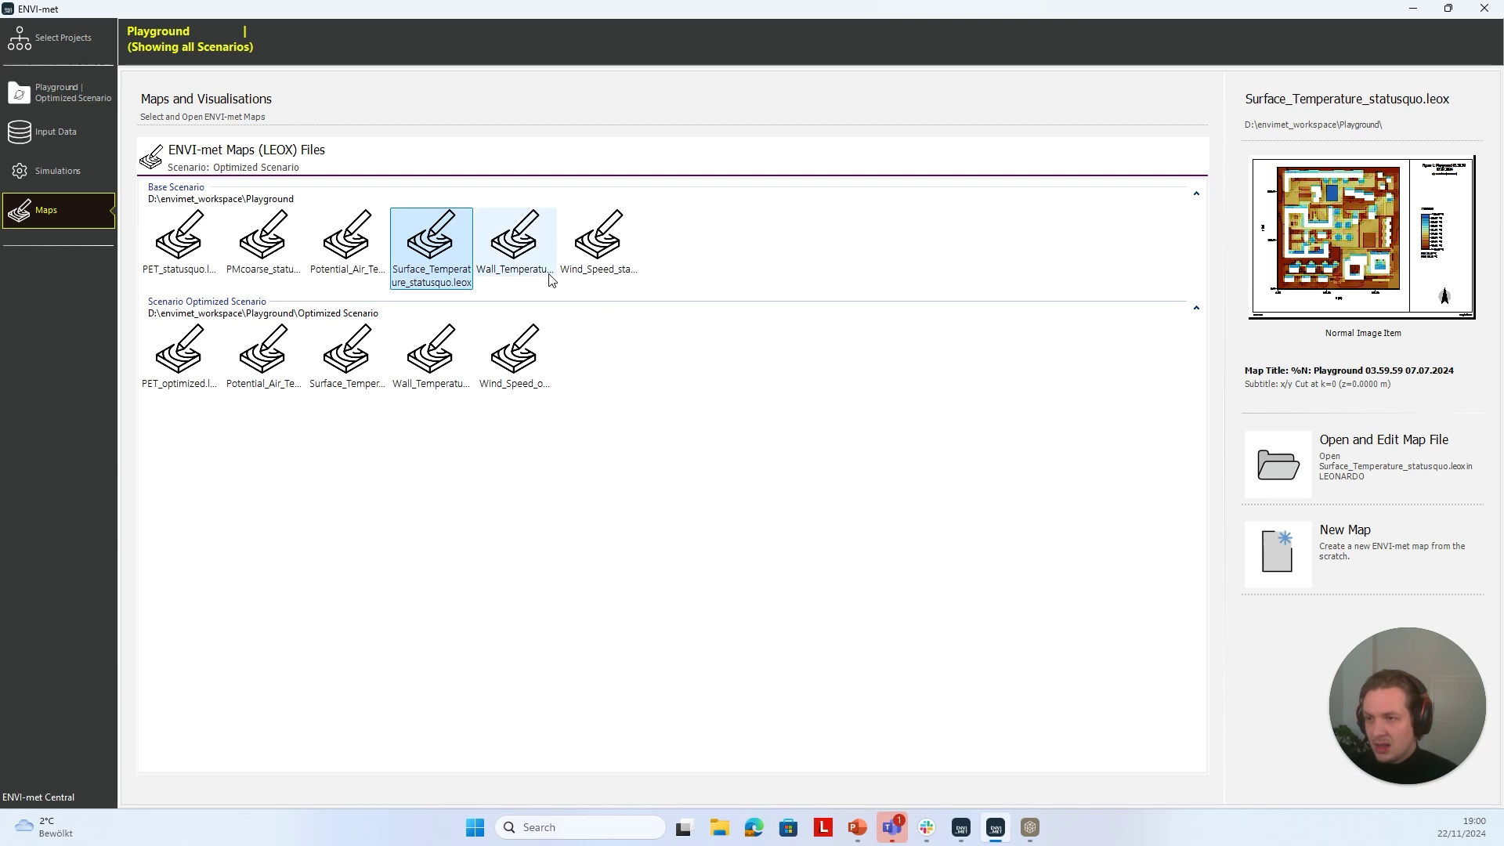
click(358, 267)
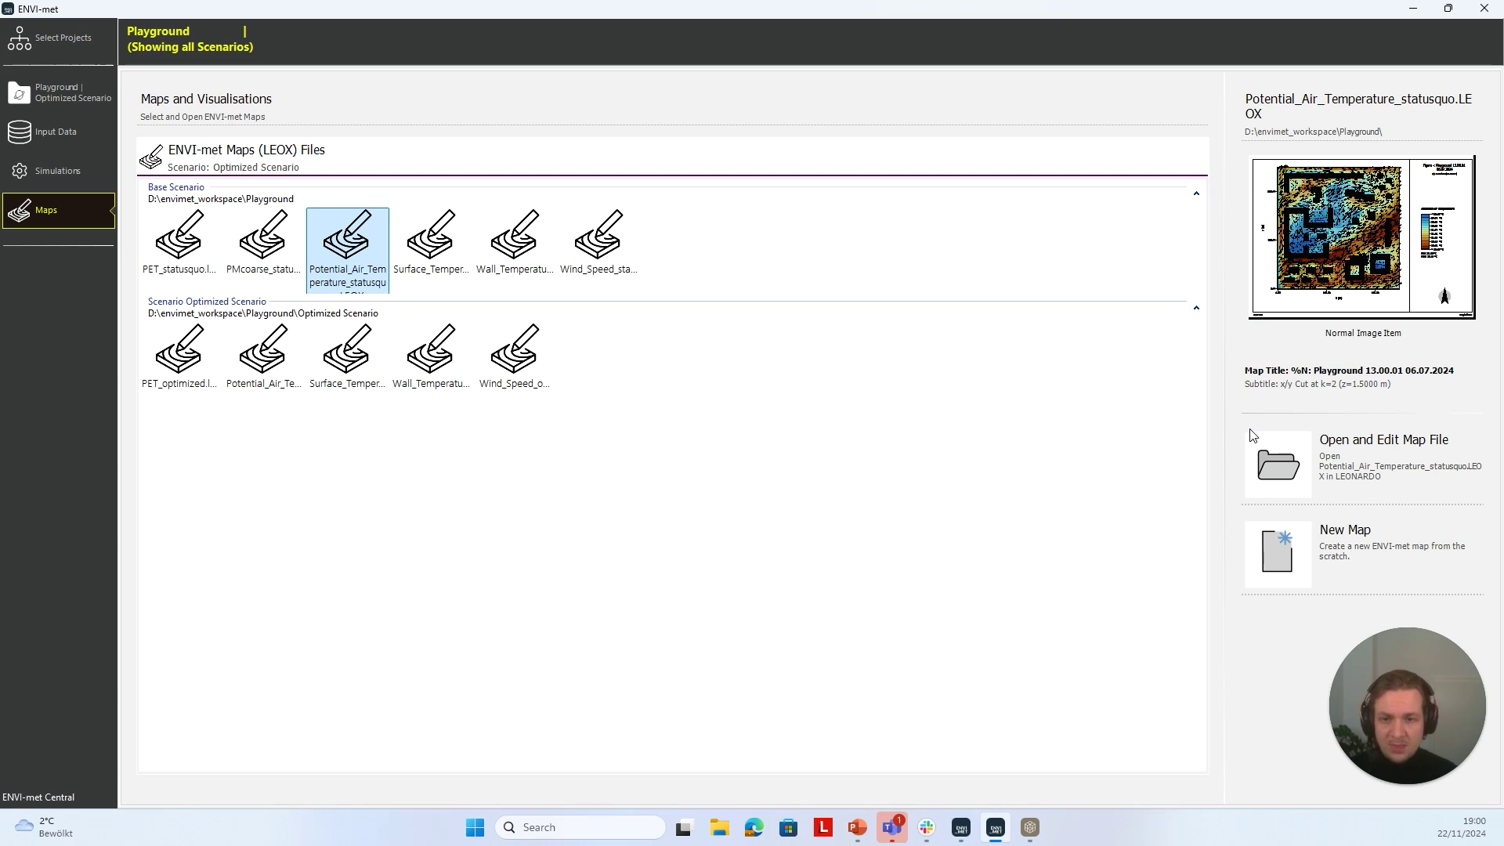
click(1278, 478)
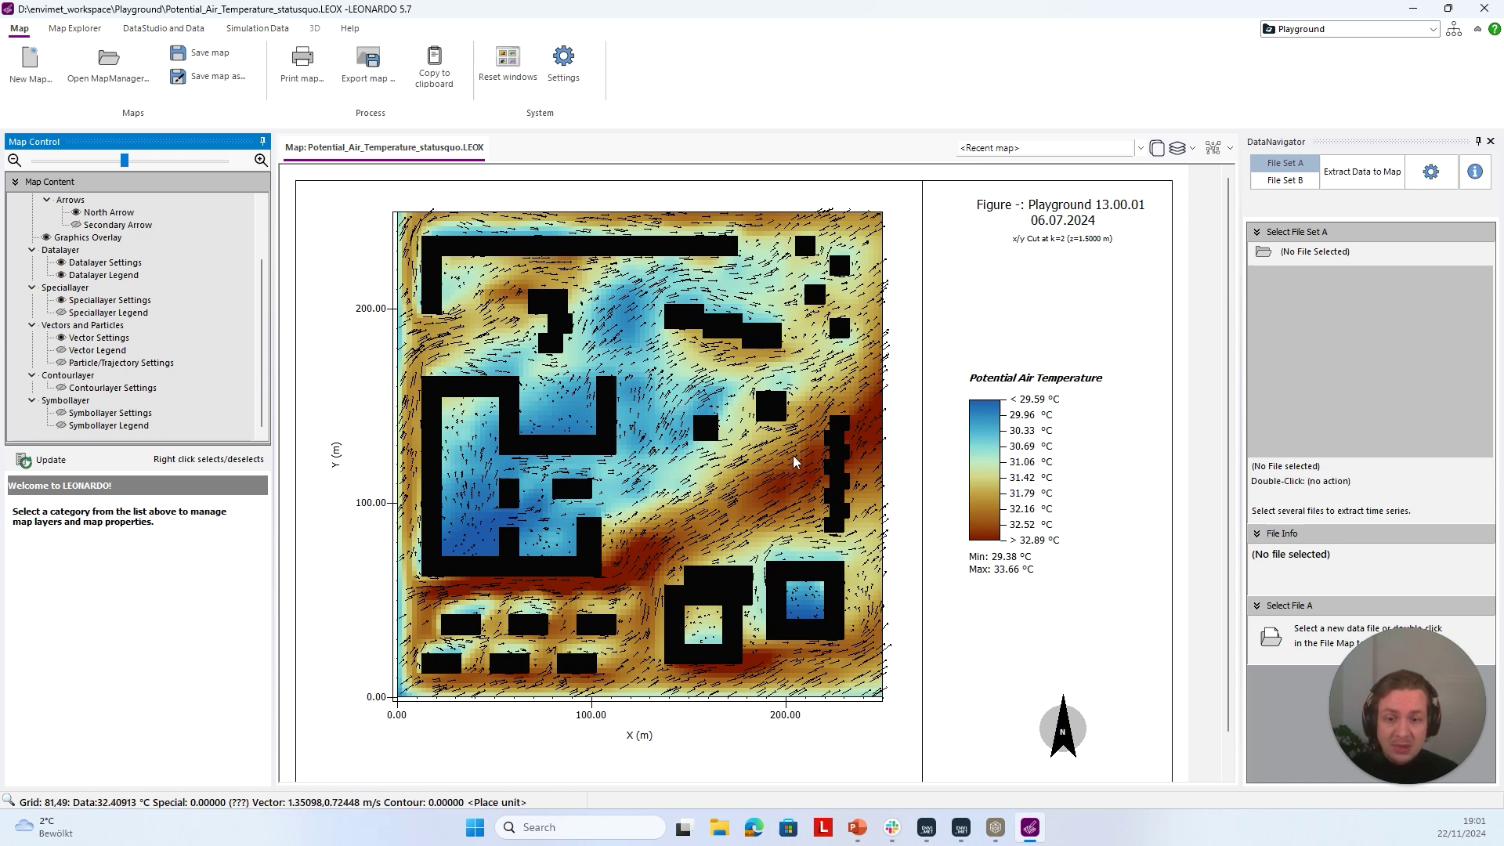
Drop down the Recent map list and scroll to the Playground 13.00–20.00 time steps
click(794, 403)
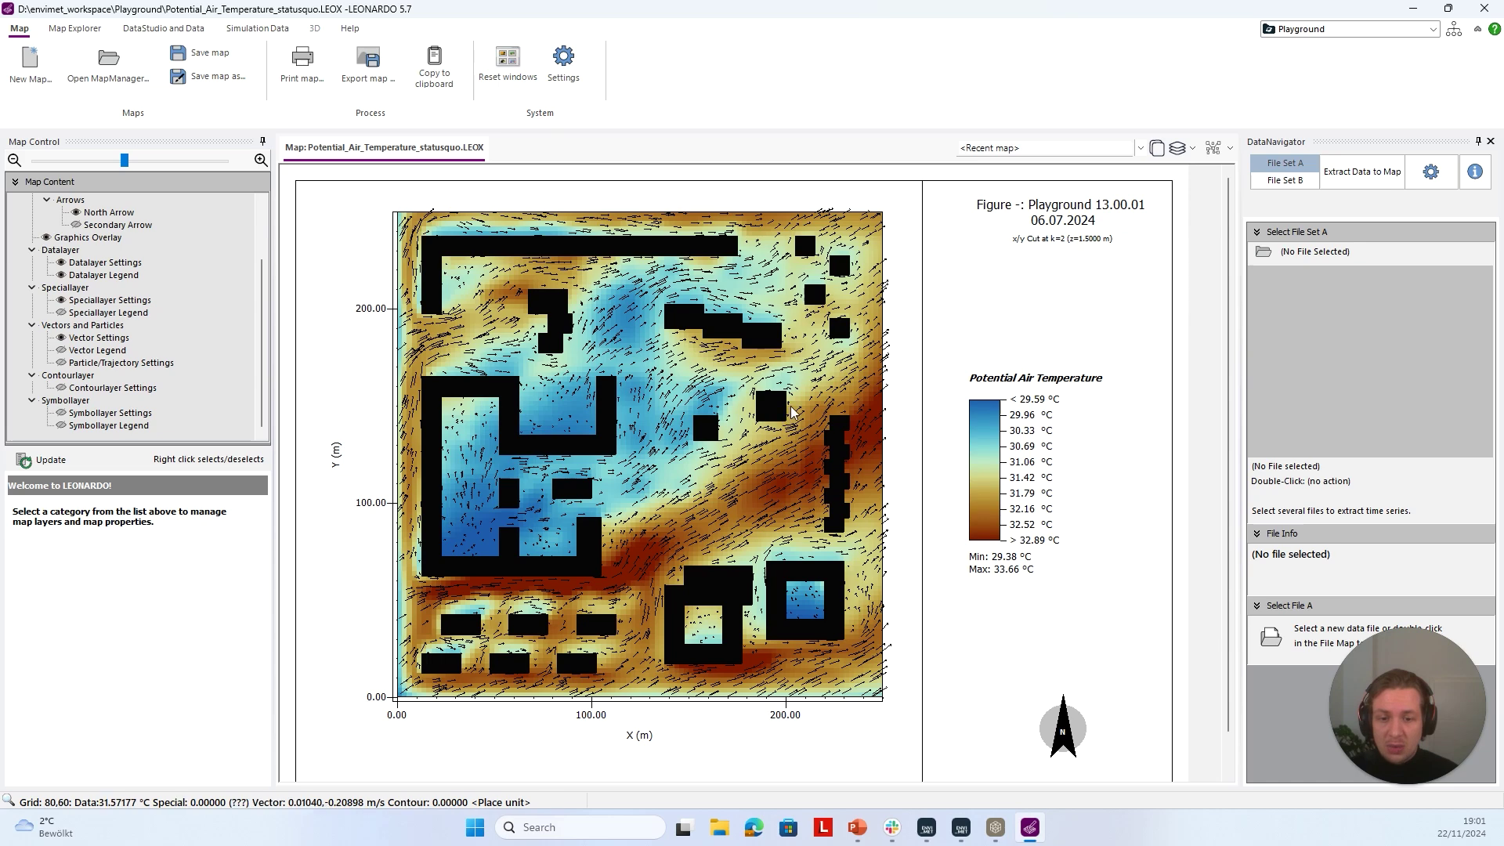
click(1141, 148)
drag(1143, 181, 1141, 210)
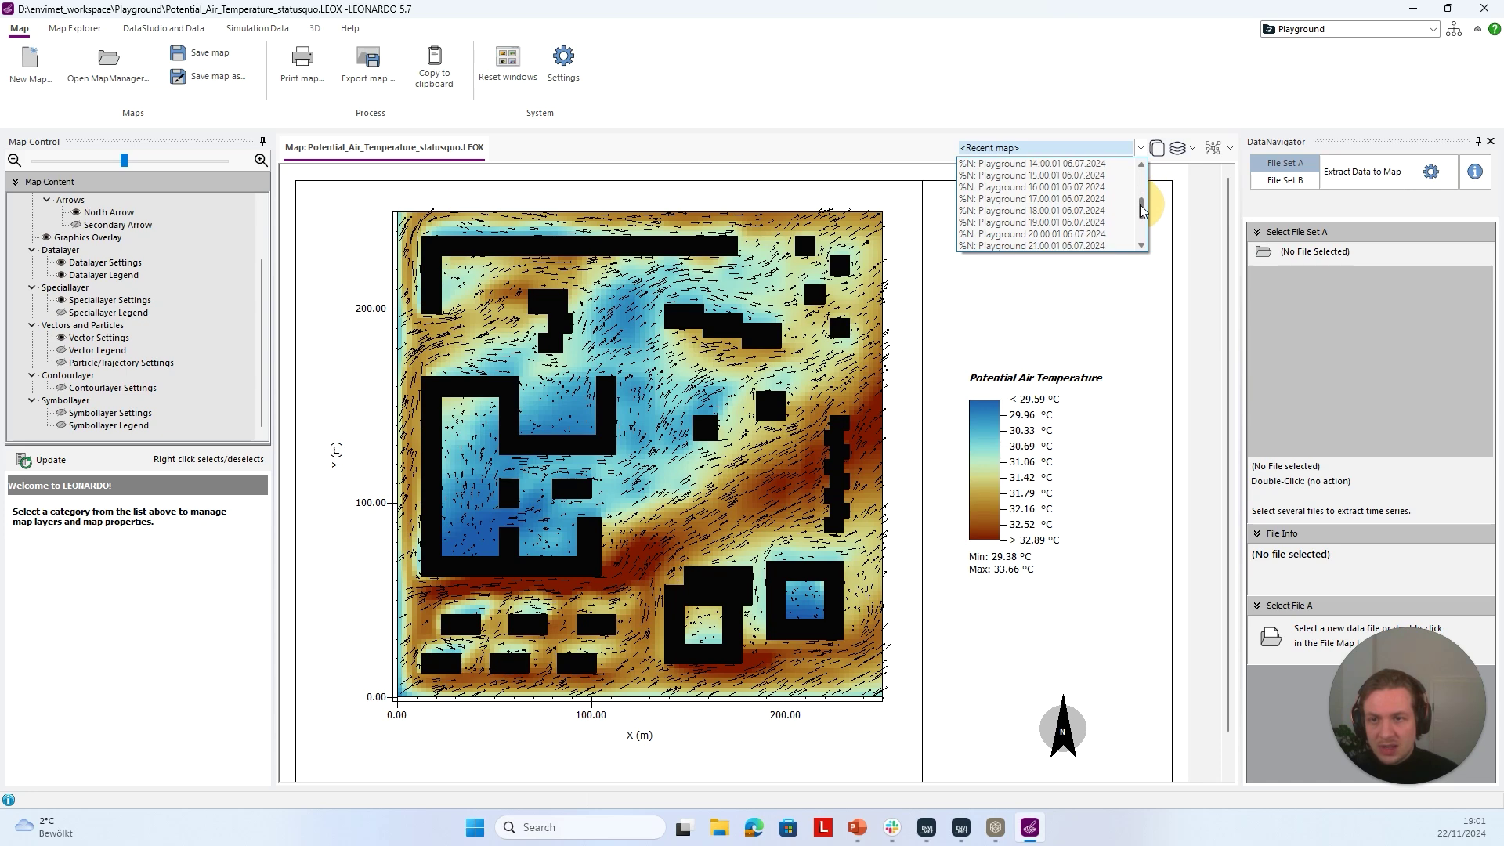
Load the Playground 18.00.01 time step into the recent air-temperature map layout
click(1038, 213)
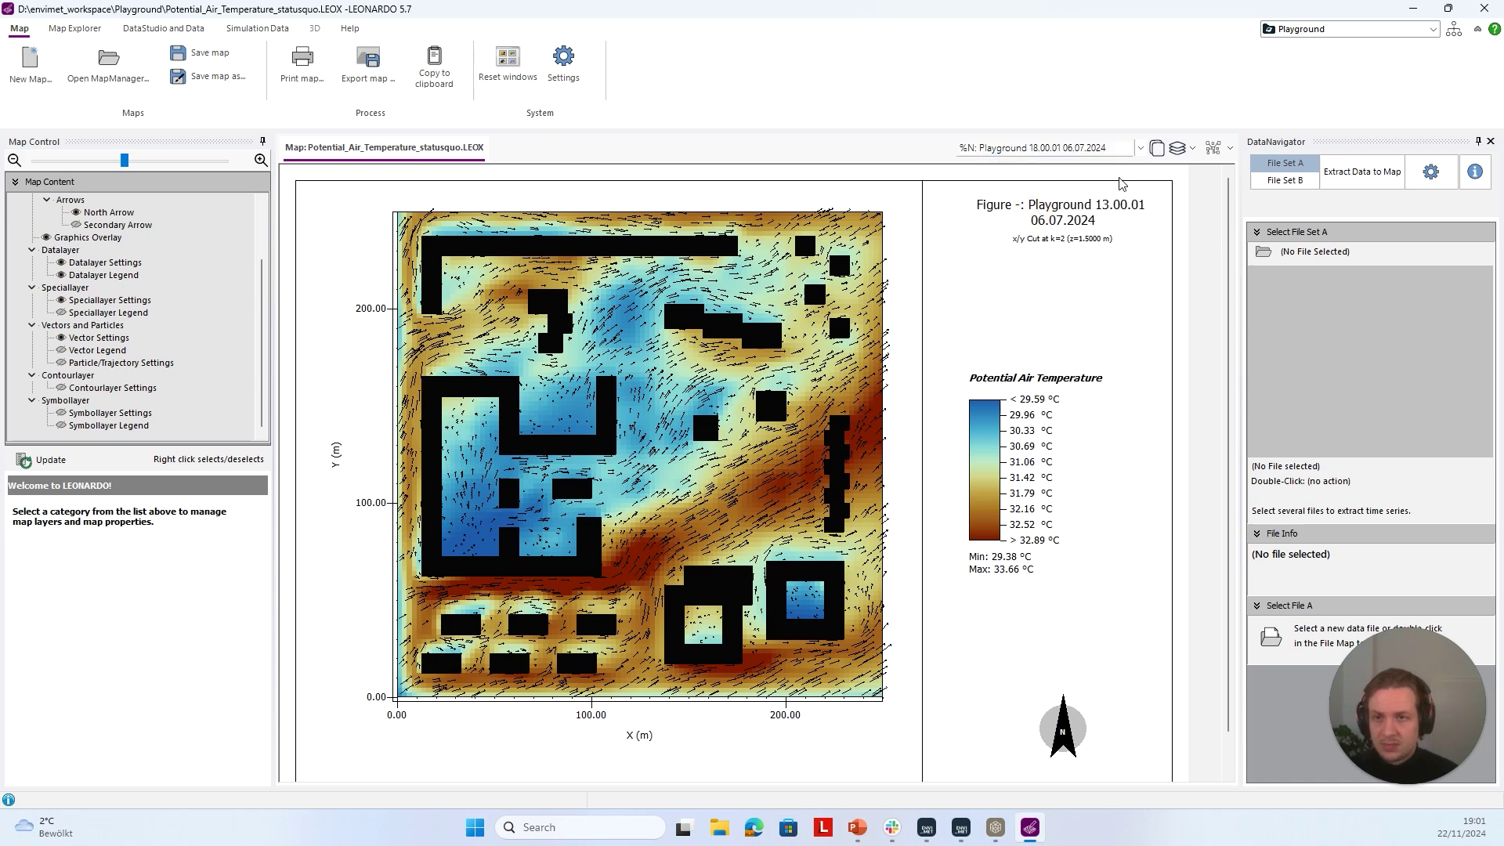
click(1157, 152)
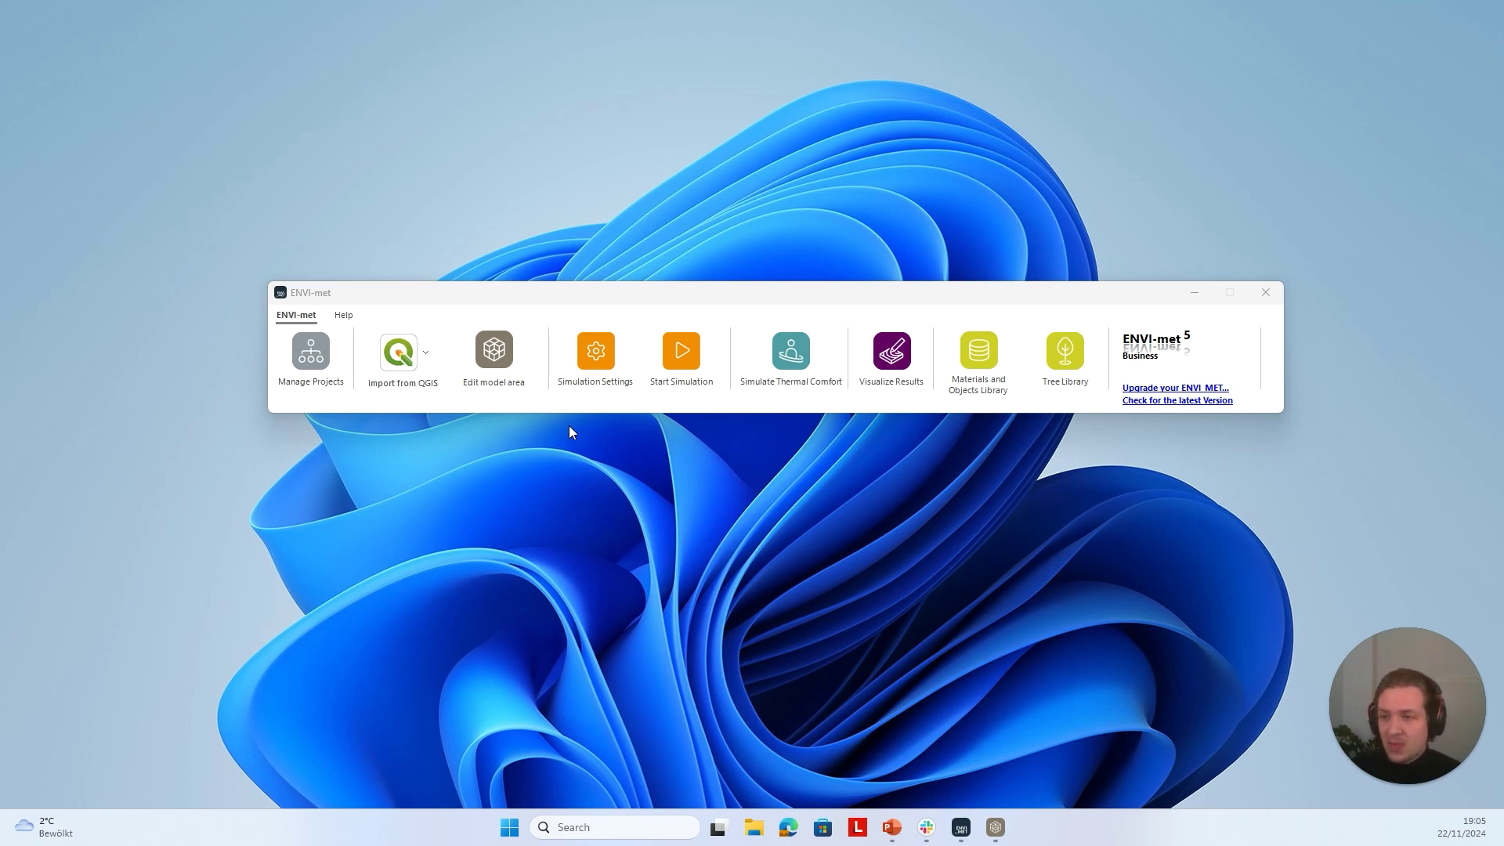
Launch Simulation Settings from the ENVI-met launcher for a new simulation
click(598, 359)
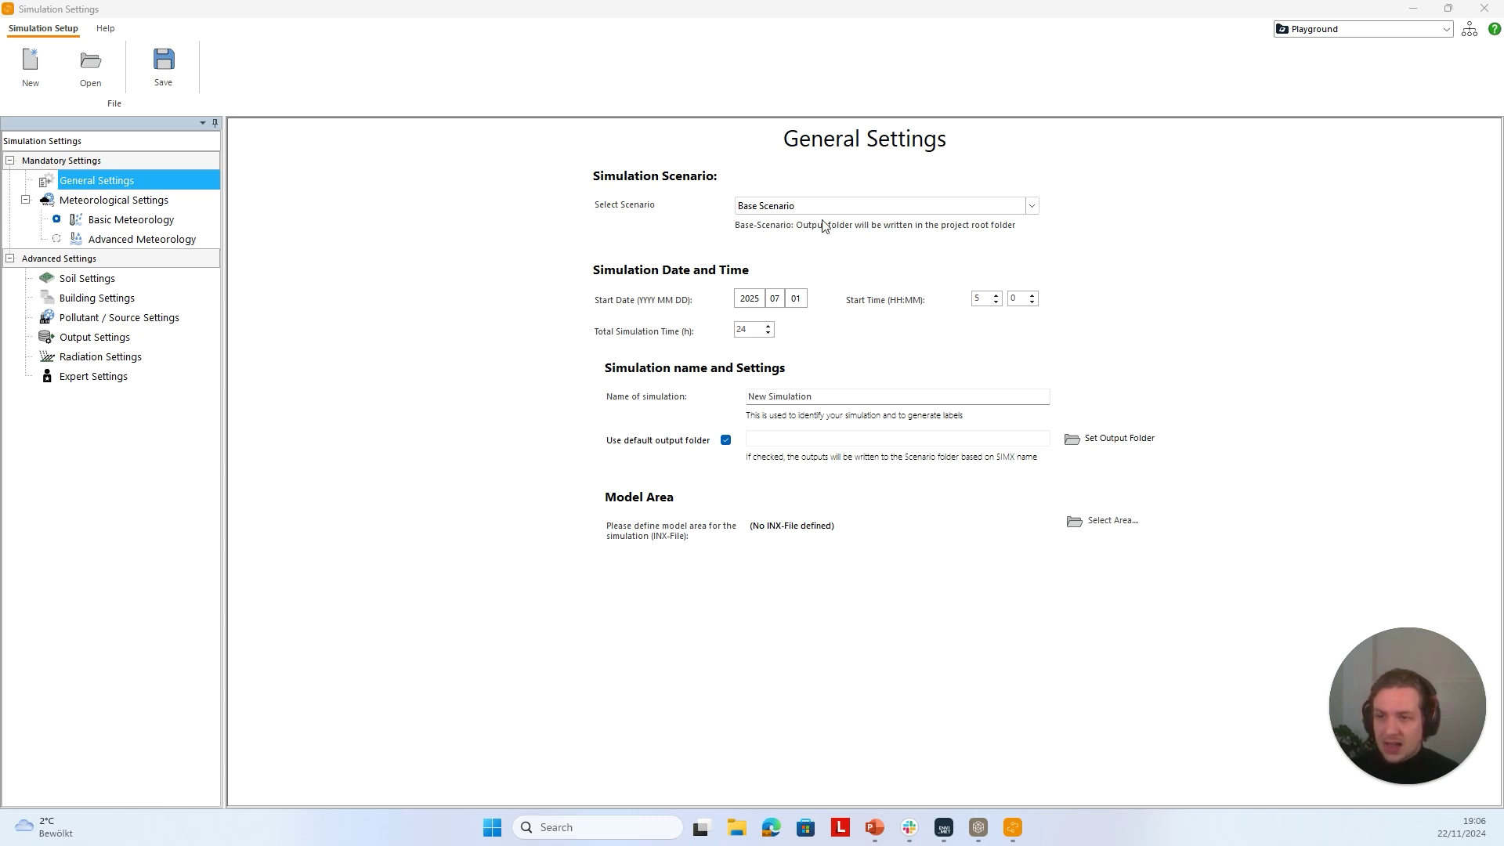
Choose Optimized Scenario, turn off the default output folder, and bring up the INX model-area chooser
click(1030, 206)
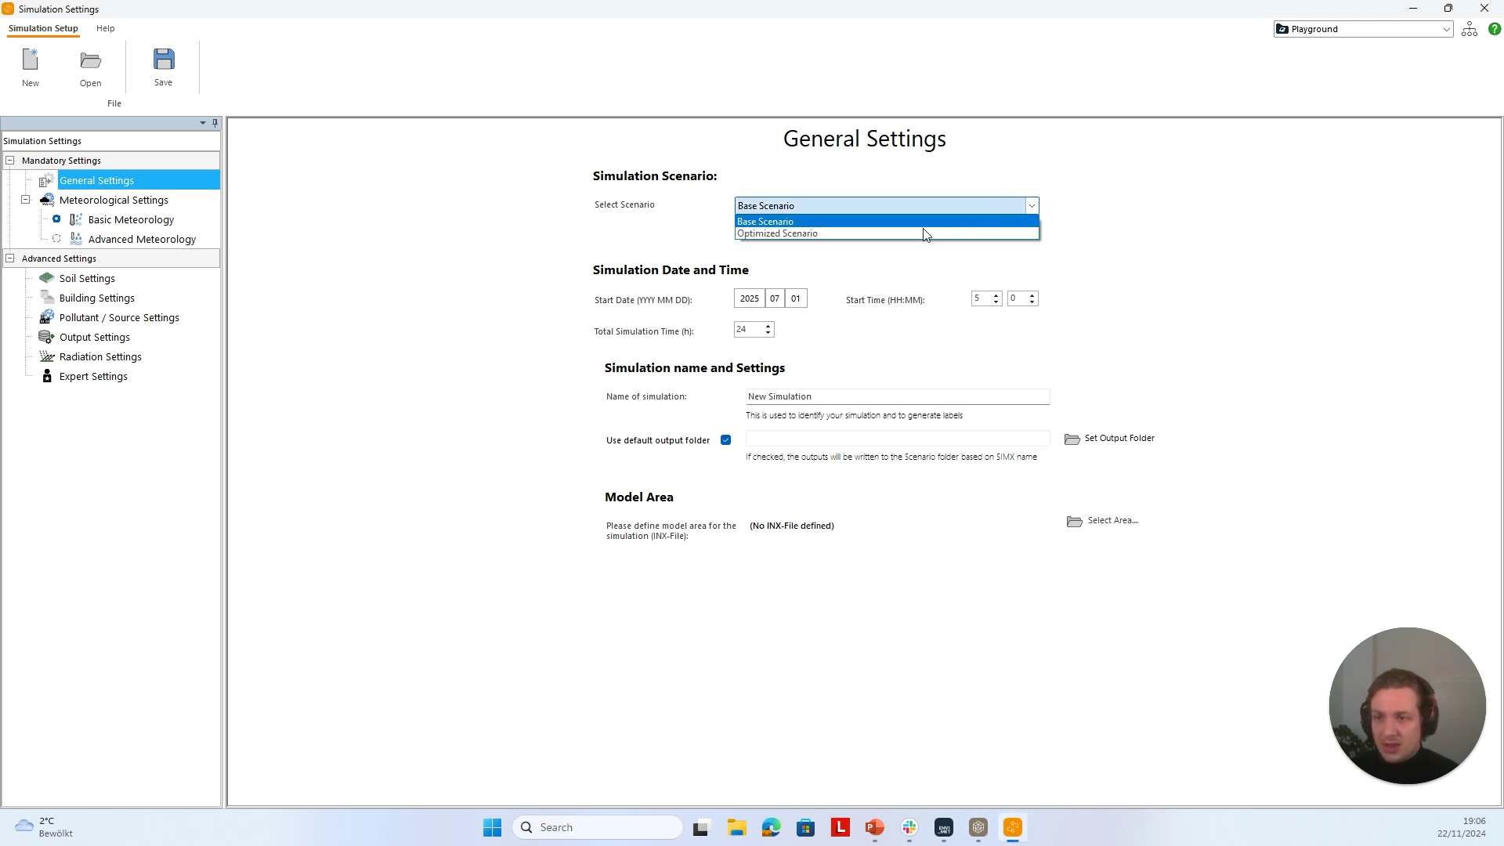
click(849, 235)
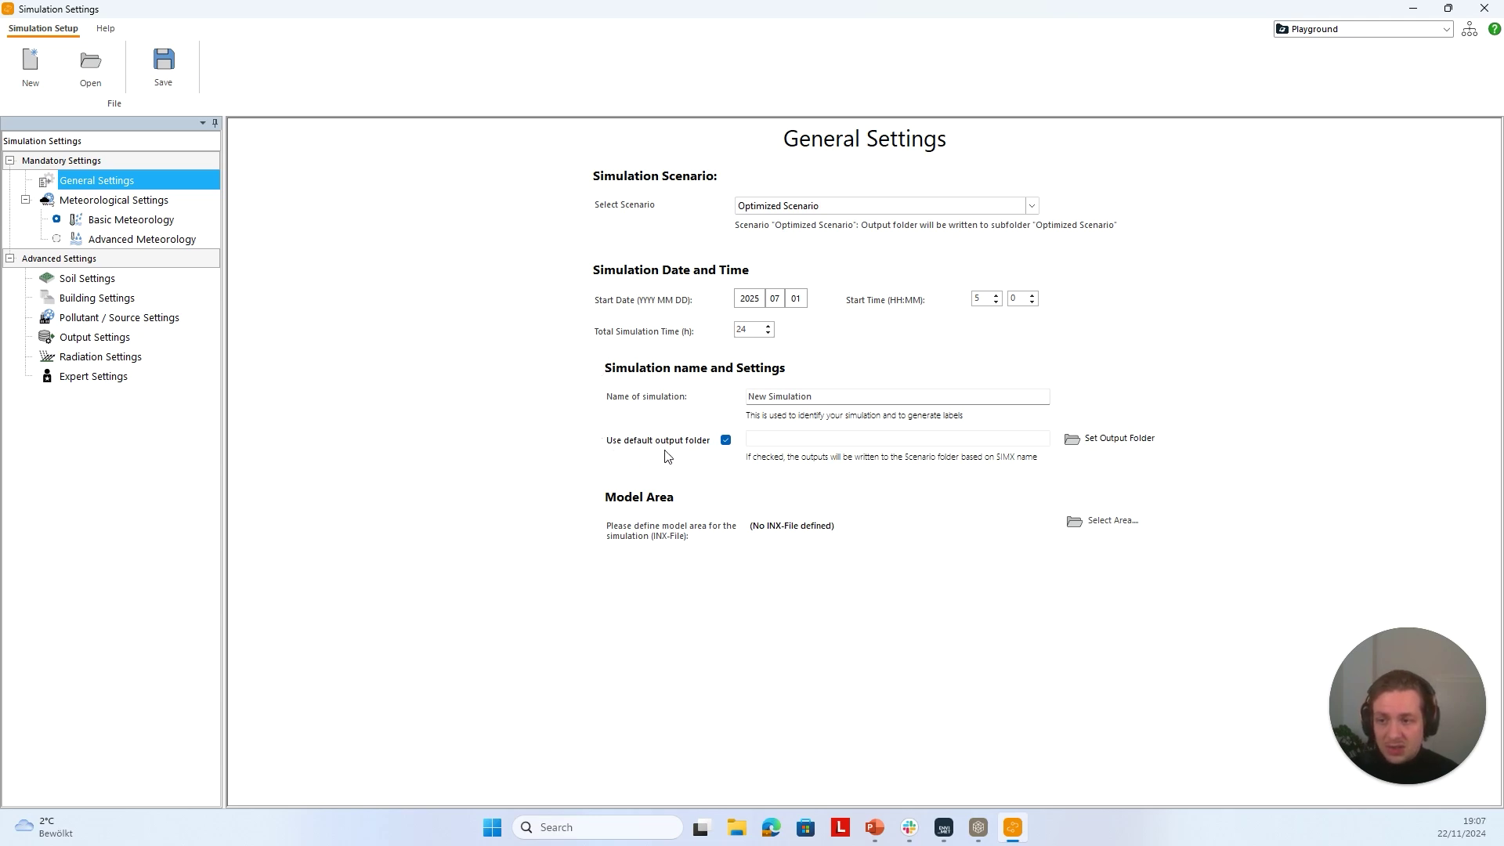
click(725, 441)
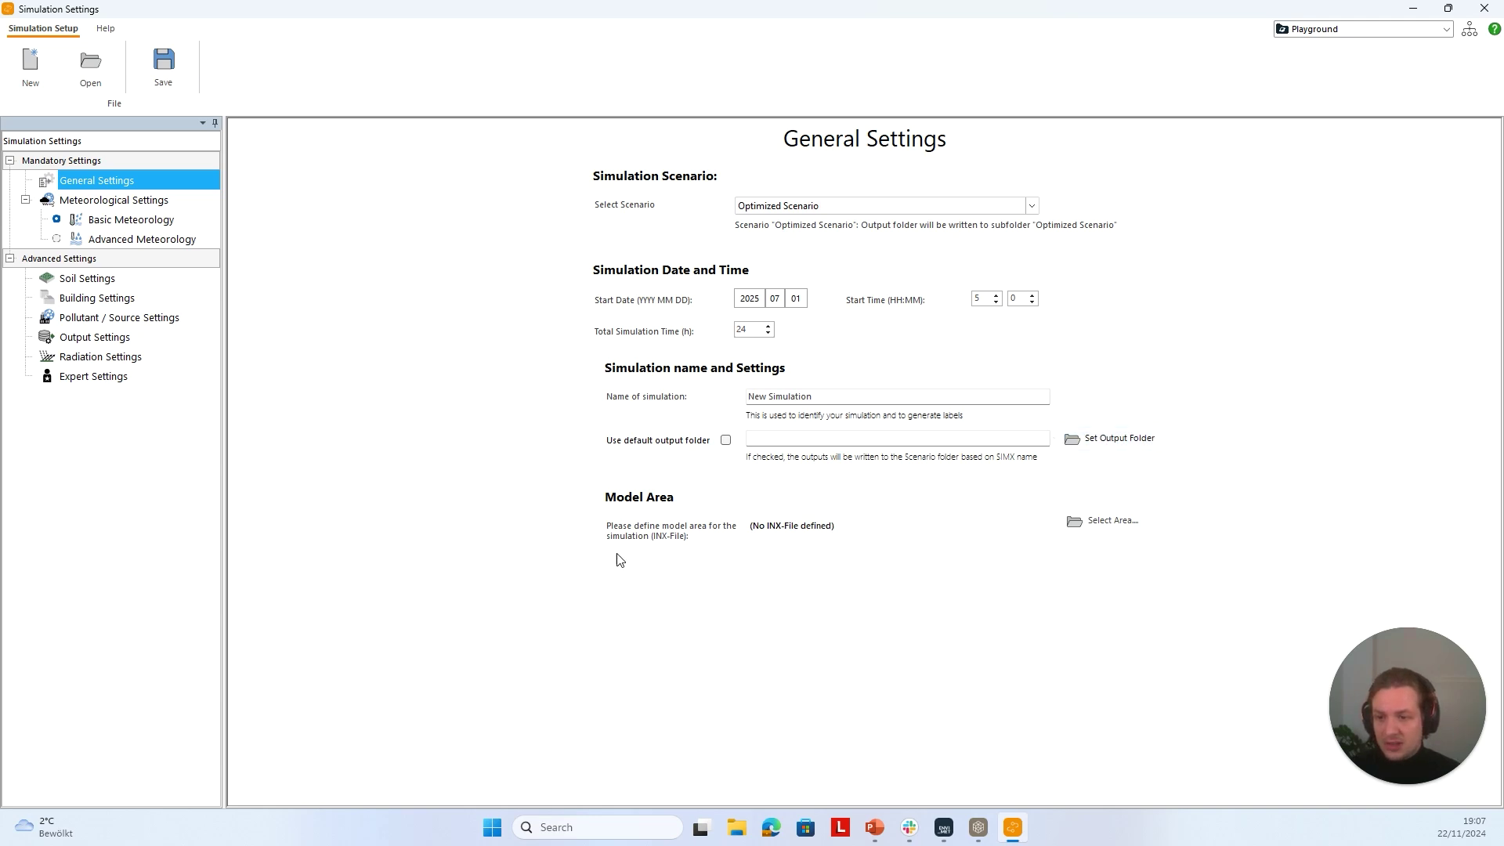
click(1095, 539)
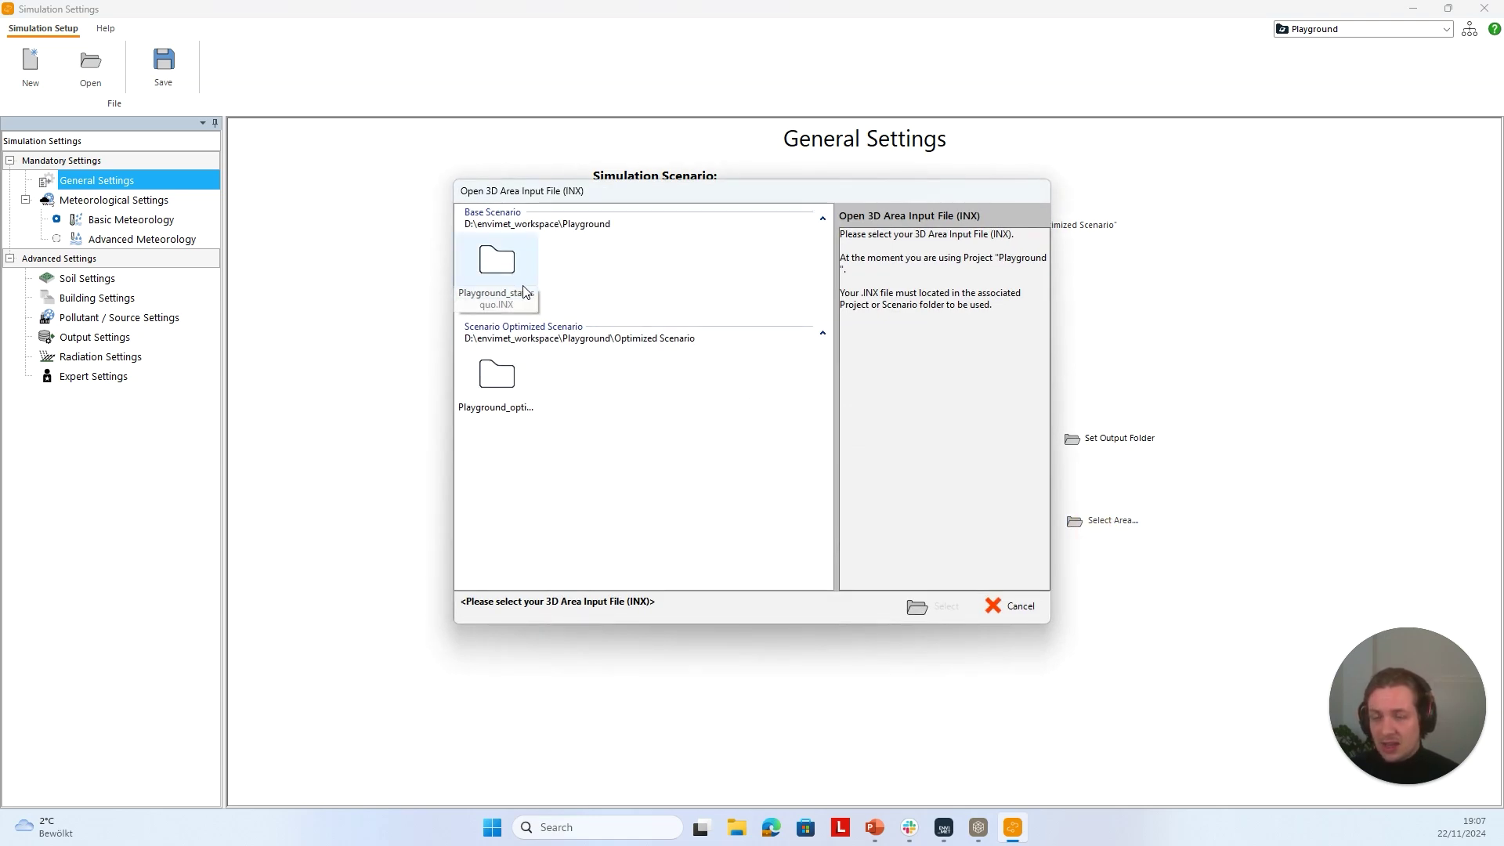
Set Playground_optimized.INX as the model area and go to Meteorological Settings
click(504, 376)
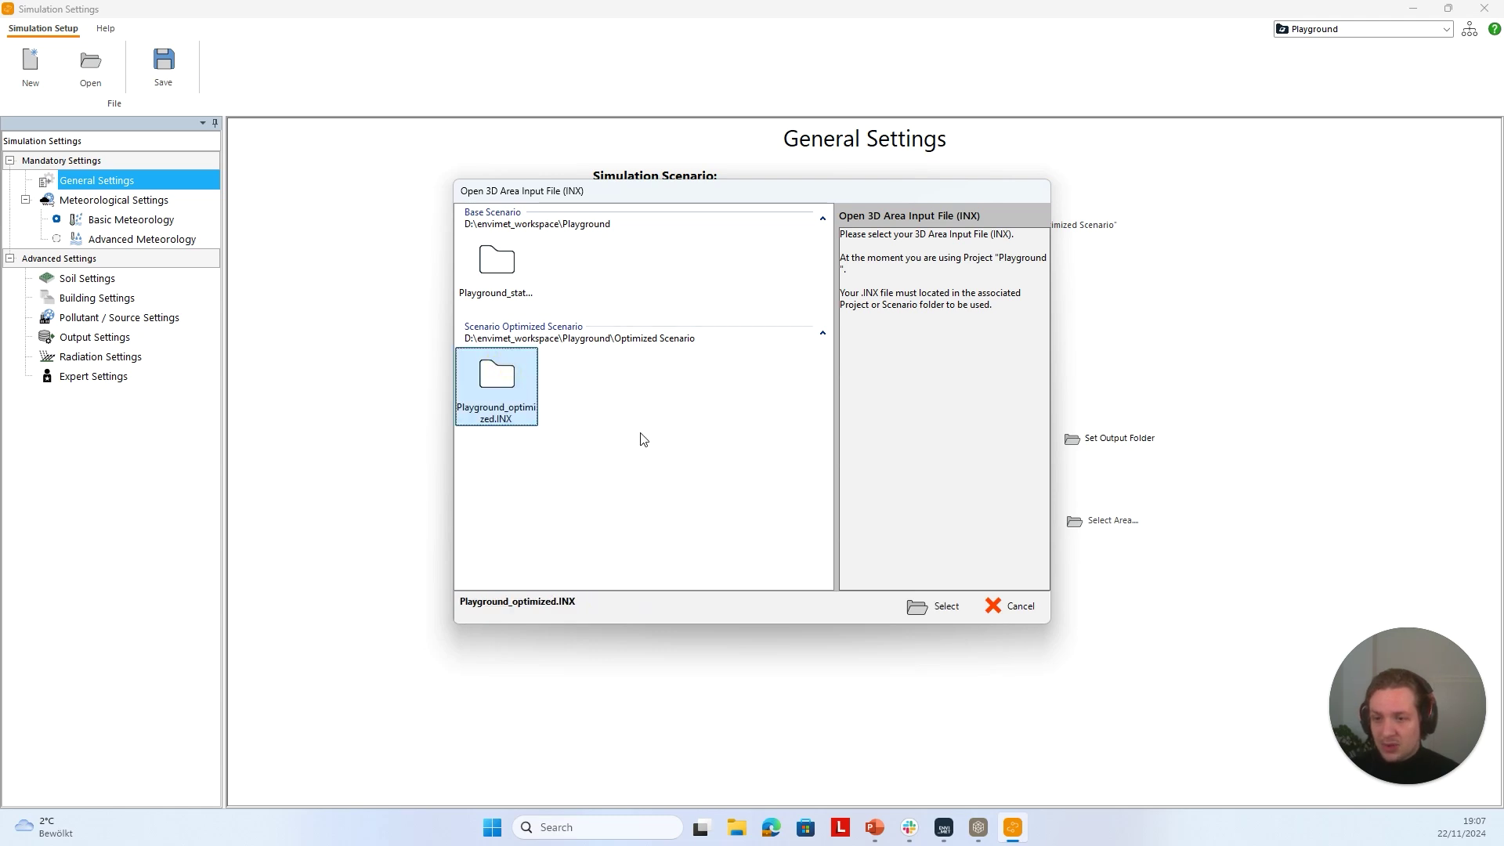
click(947, 607)
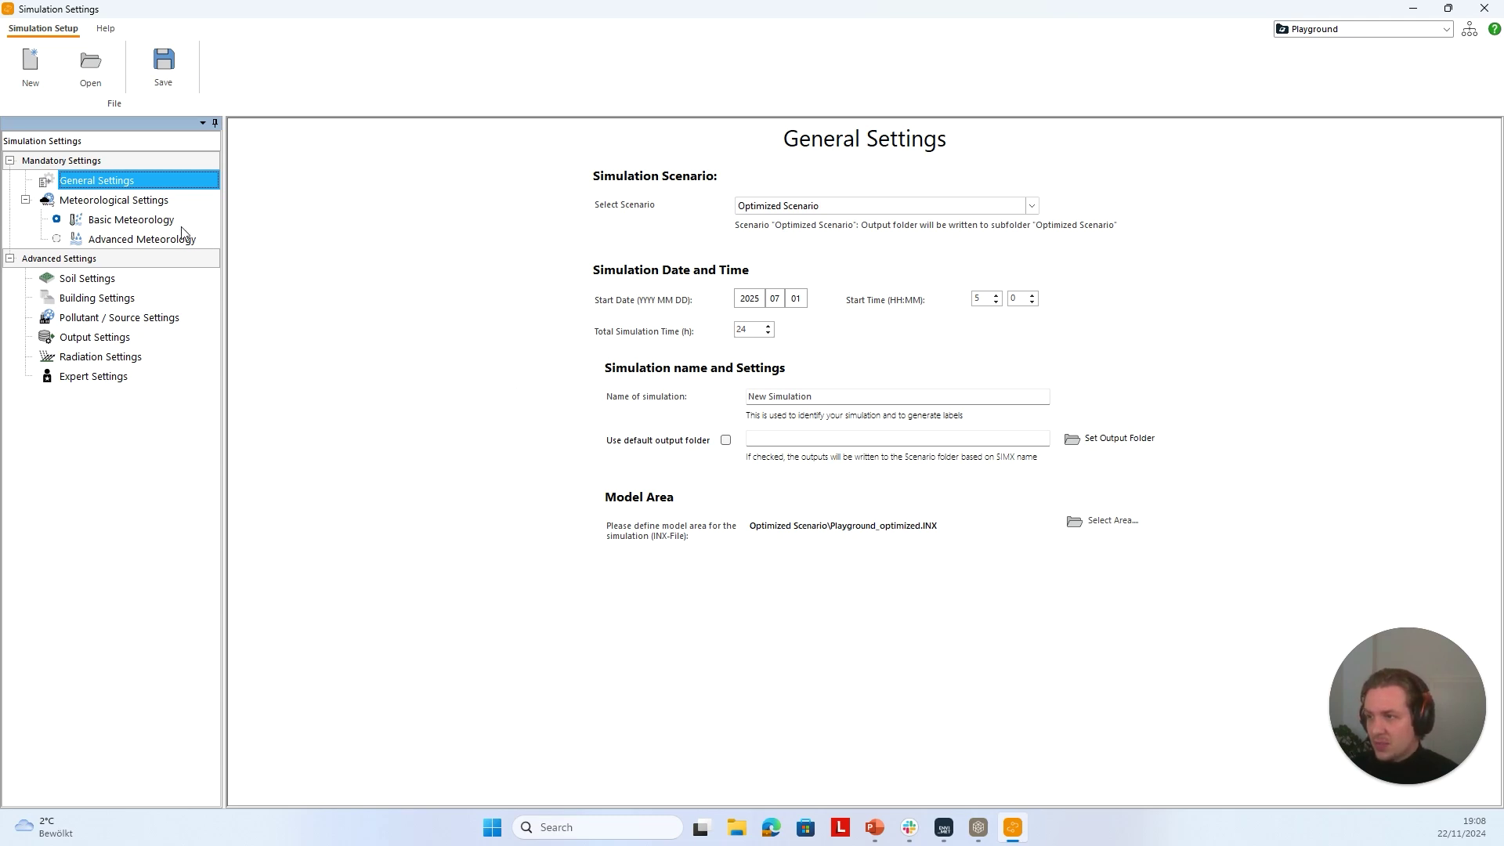
click(161, 201)
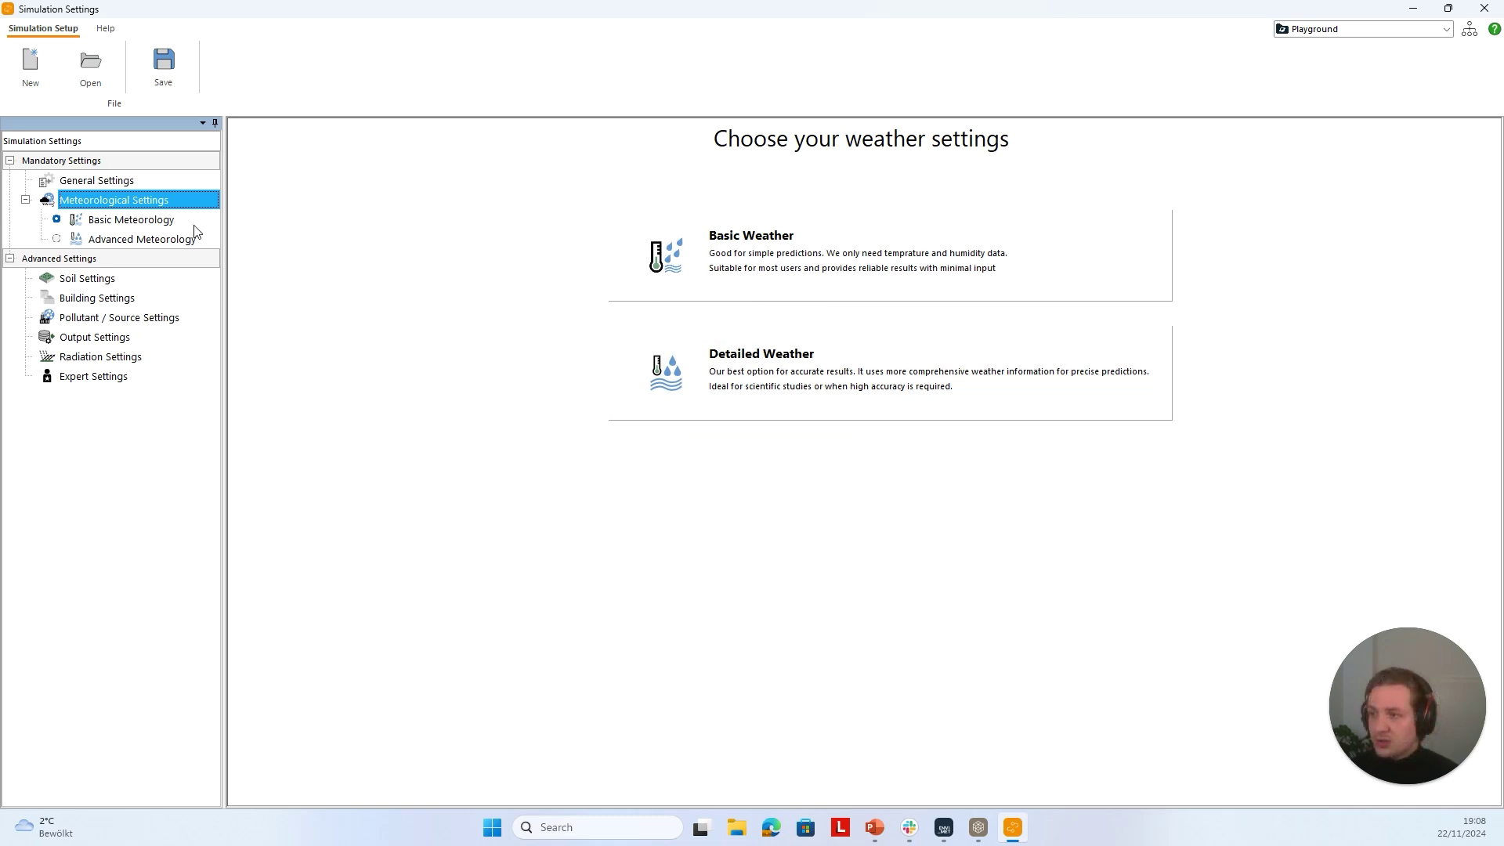
Change the 05:00 air temperature in Basic Meteorology to 25, then view Advanced Meteorology
click(160, 221)
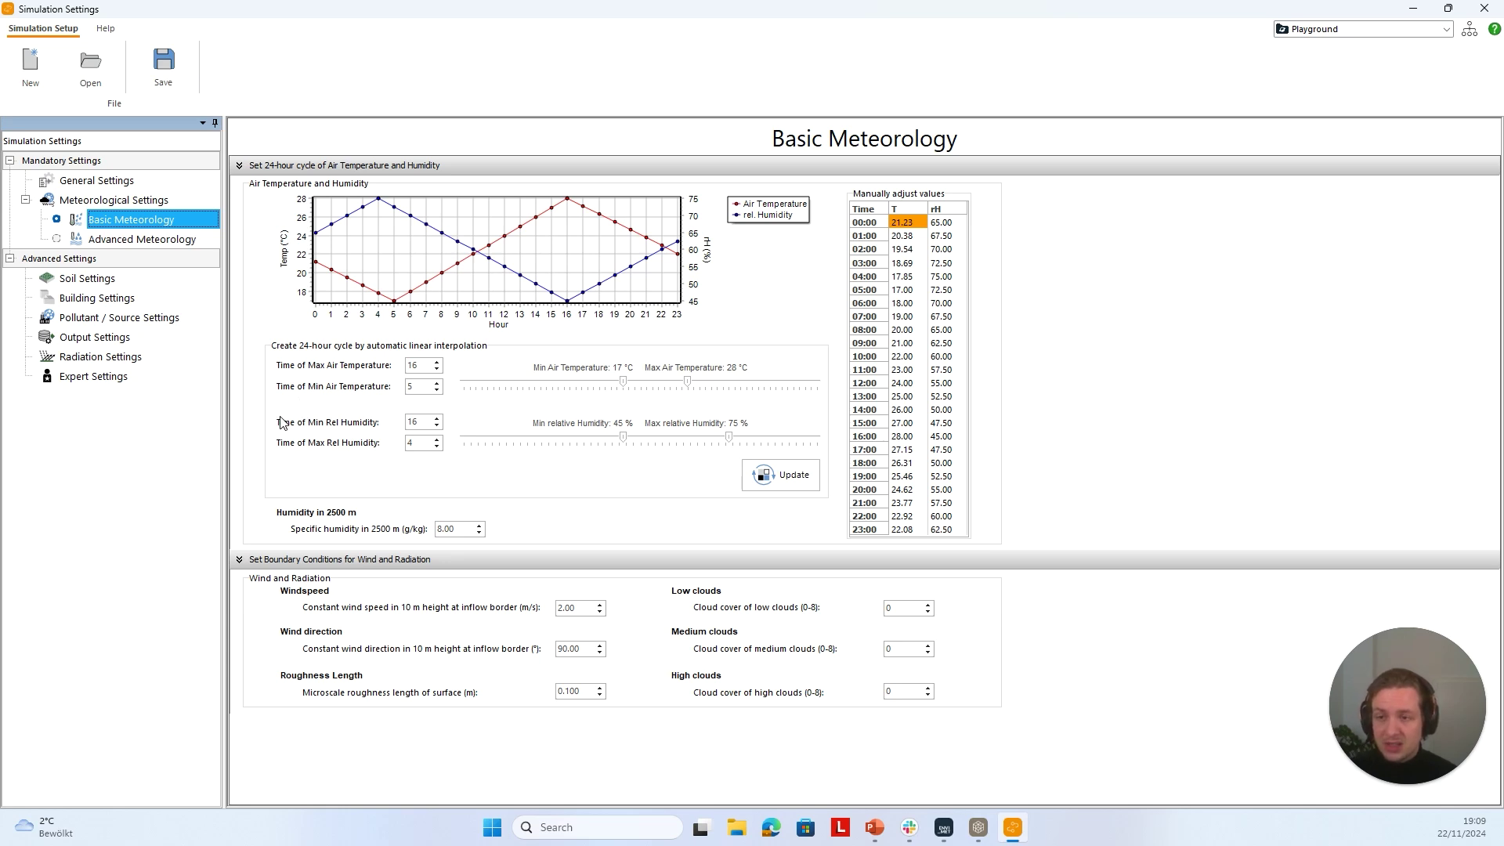
click(915, 290)
click(917, 289)
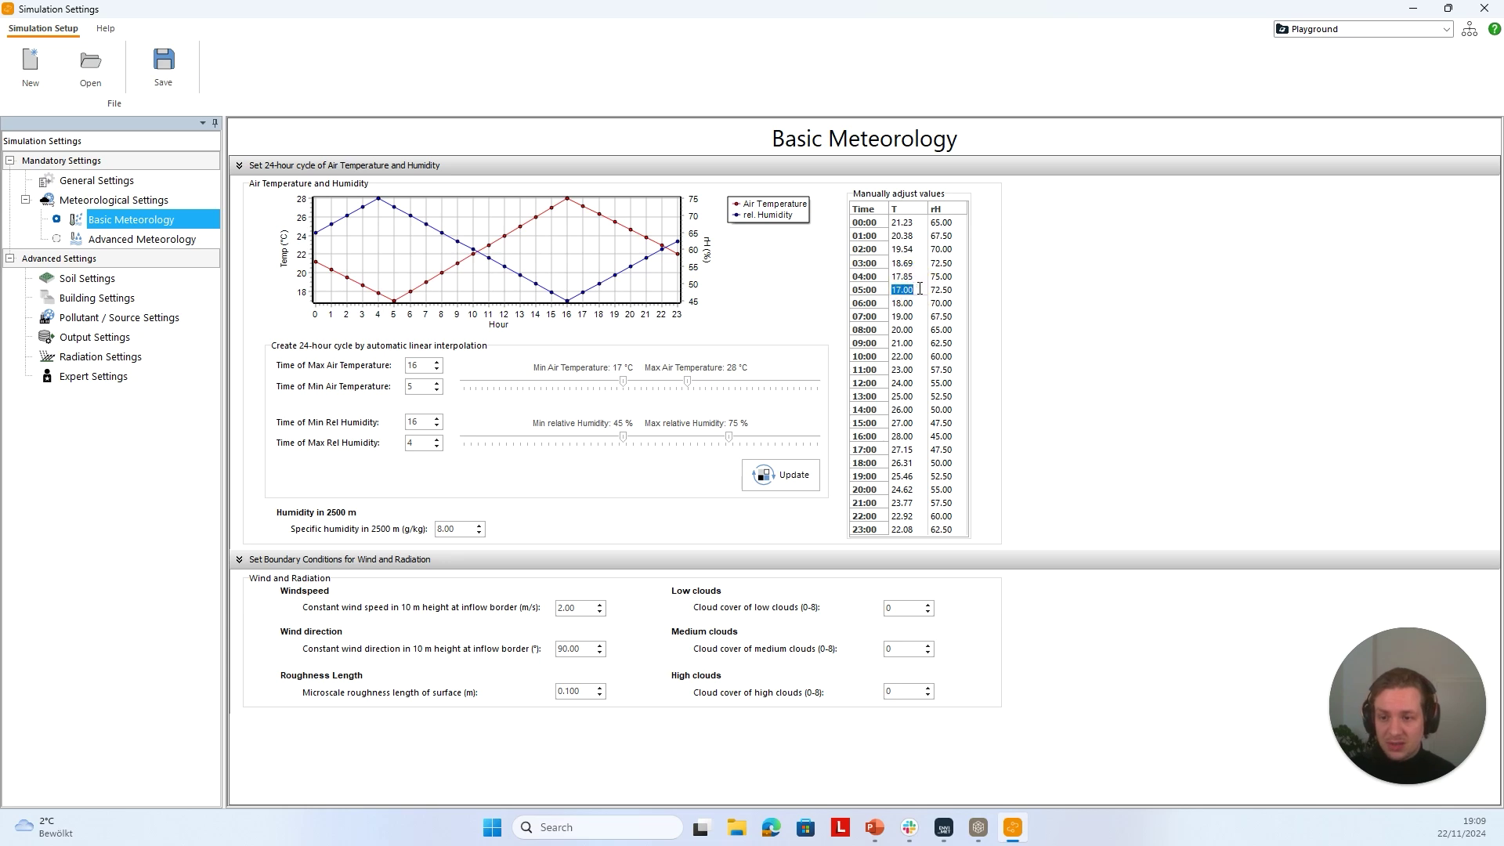
text(25)
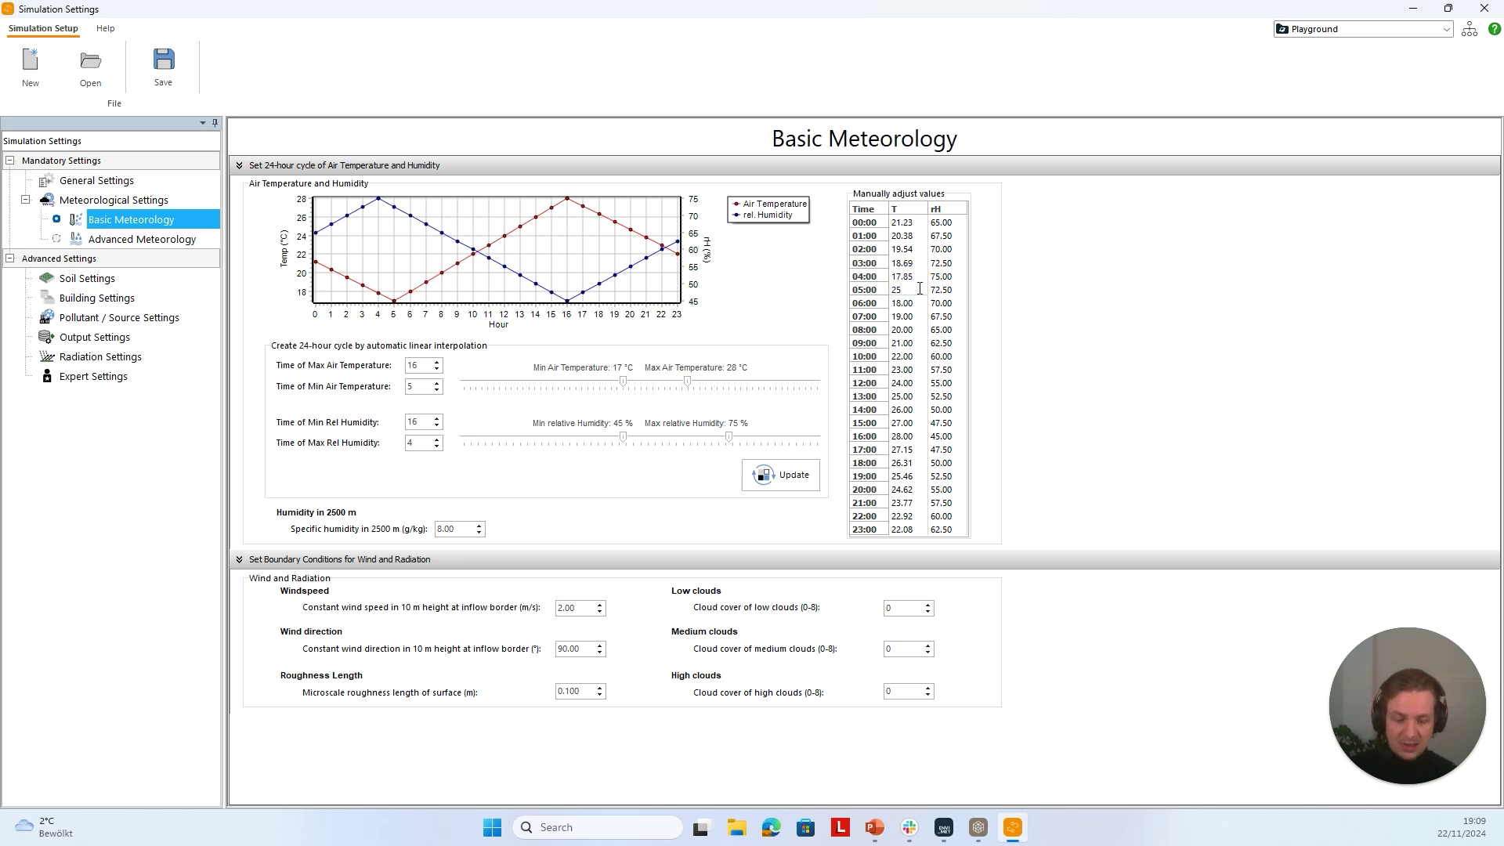
key(Return)
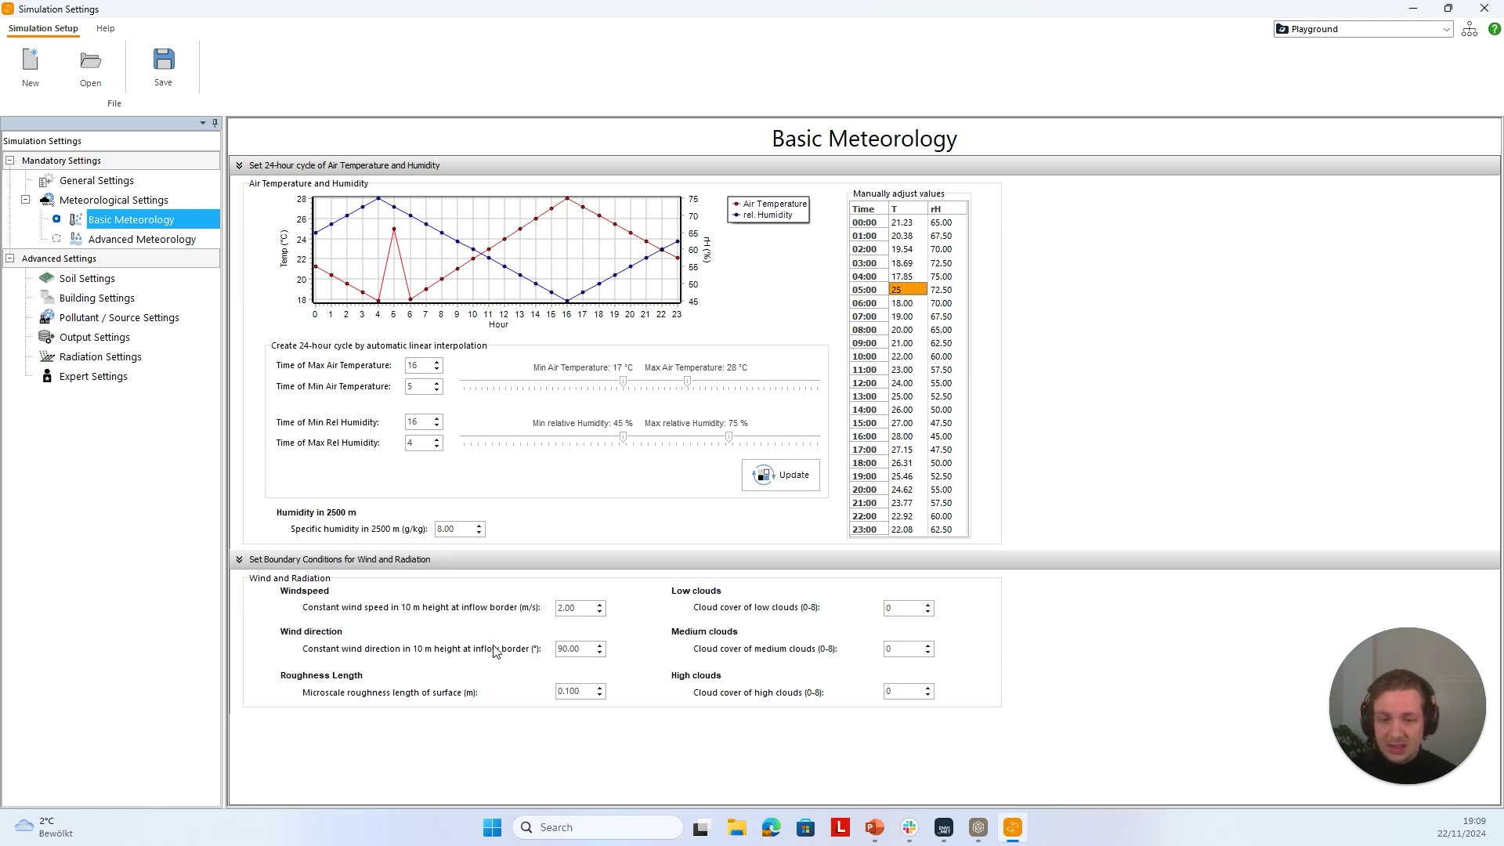
click(146, 241)
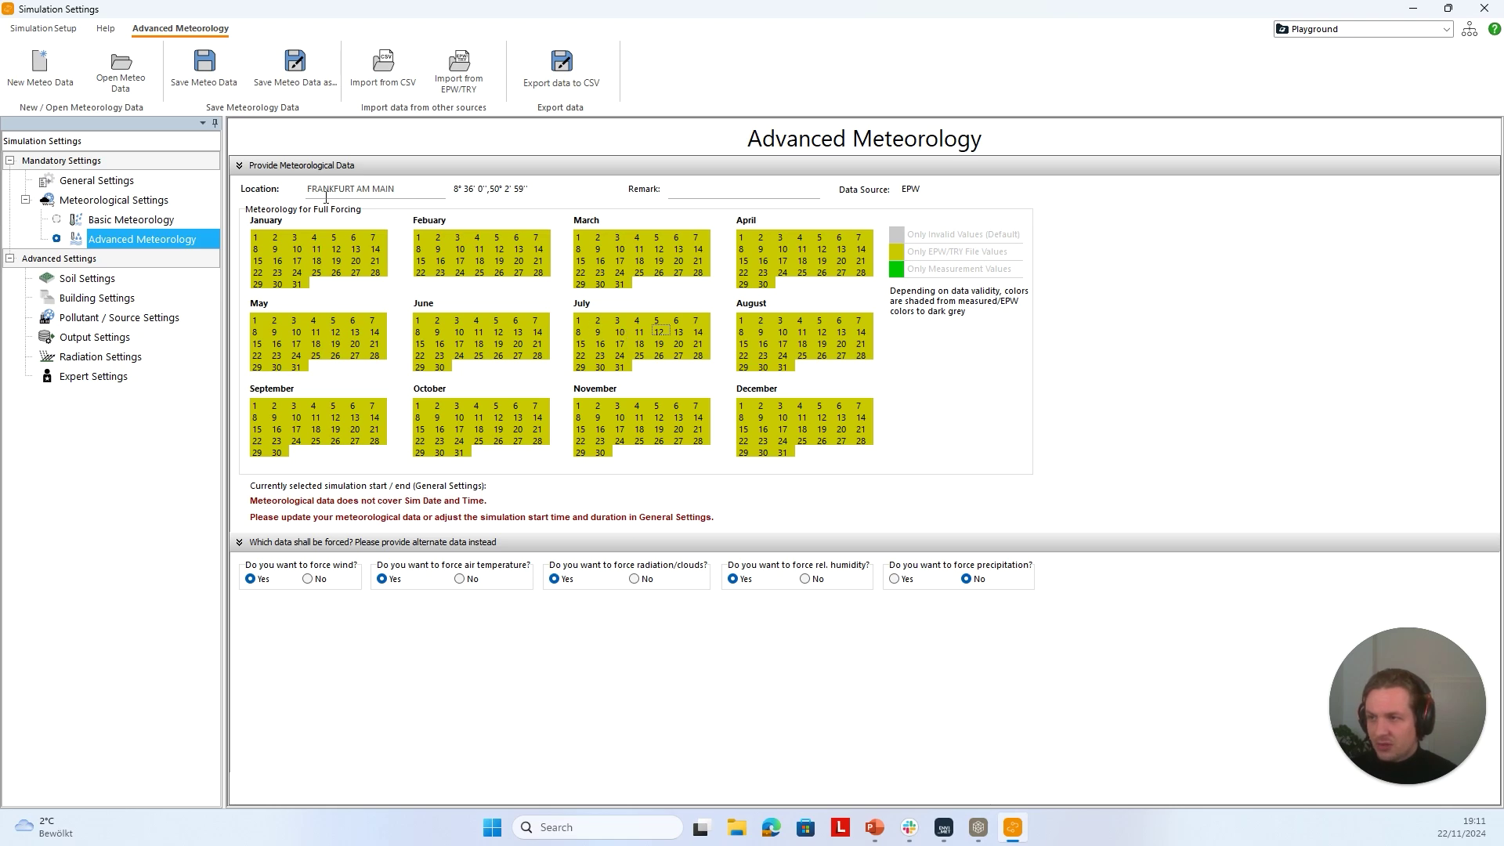
Check the DayInfo weather charts for 9 and 12 July, then return to General Settings
double_click(600, 332)
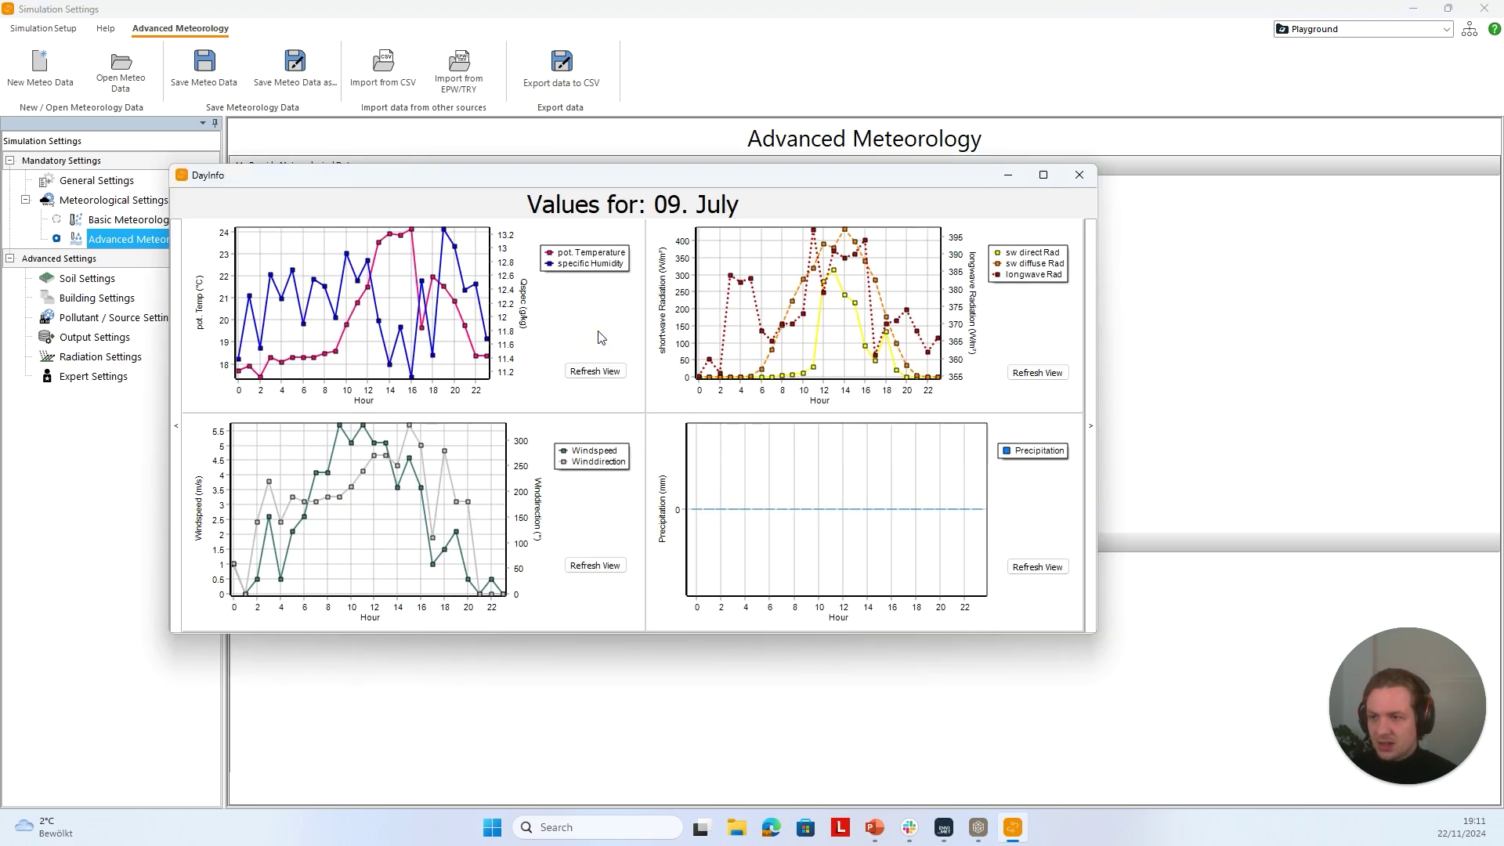
click(1078, 175)
double_click(657, 333)
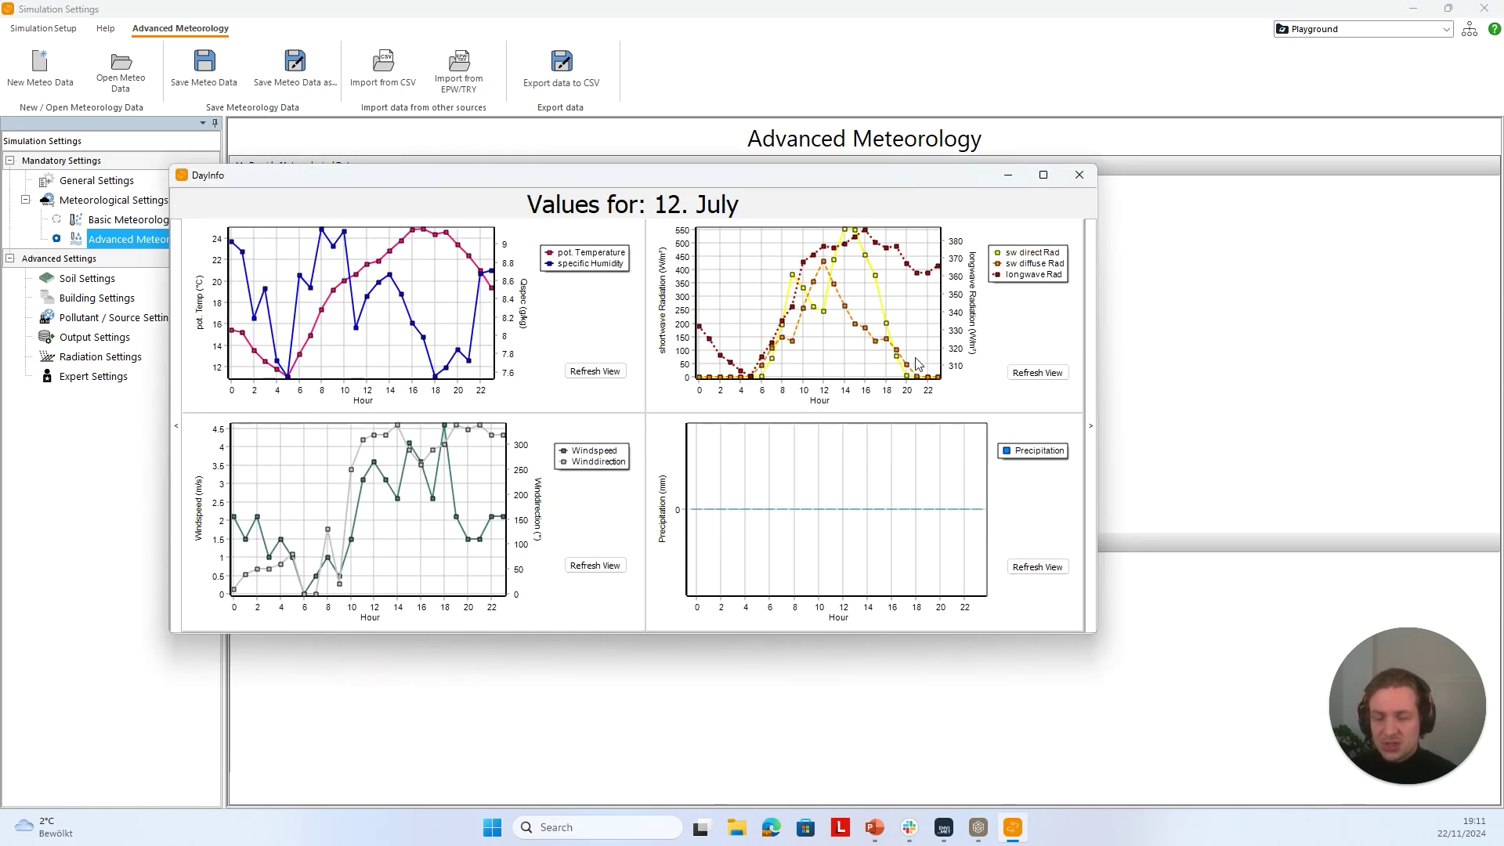
click(1079, 175)
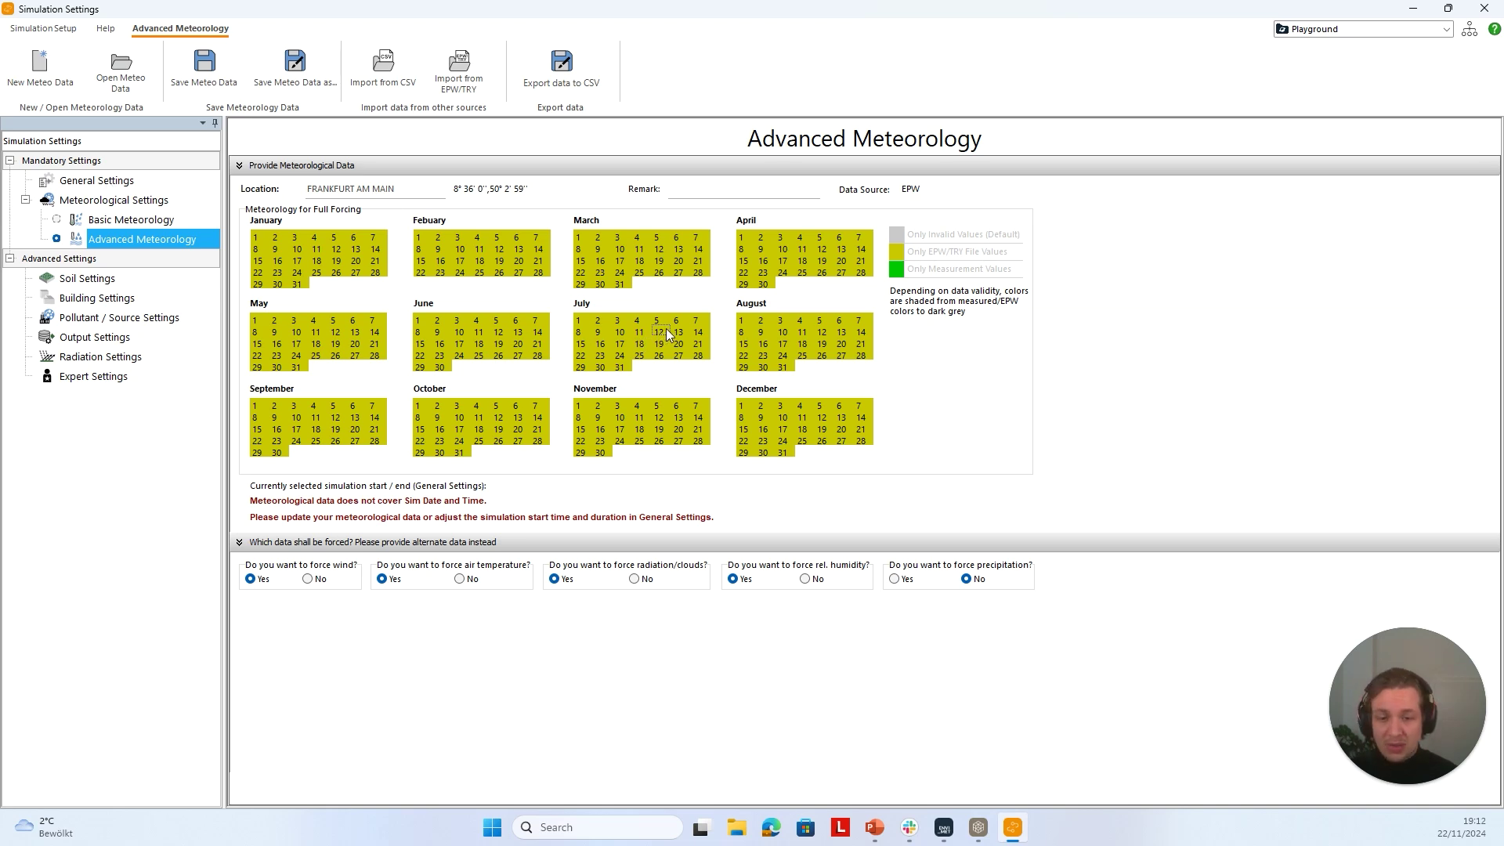
click(97, 180)
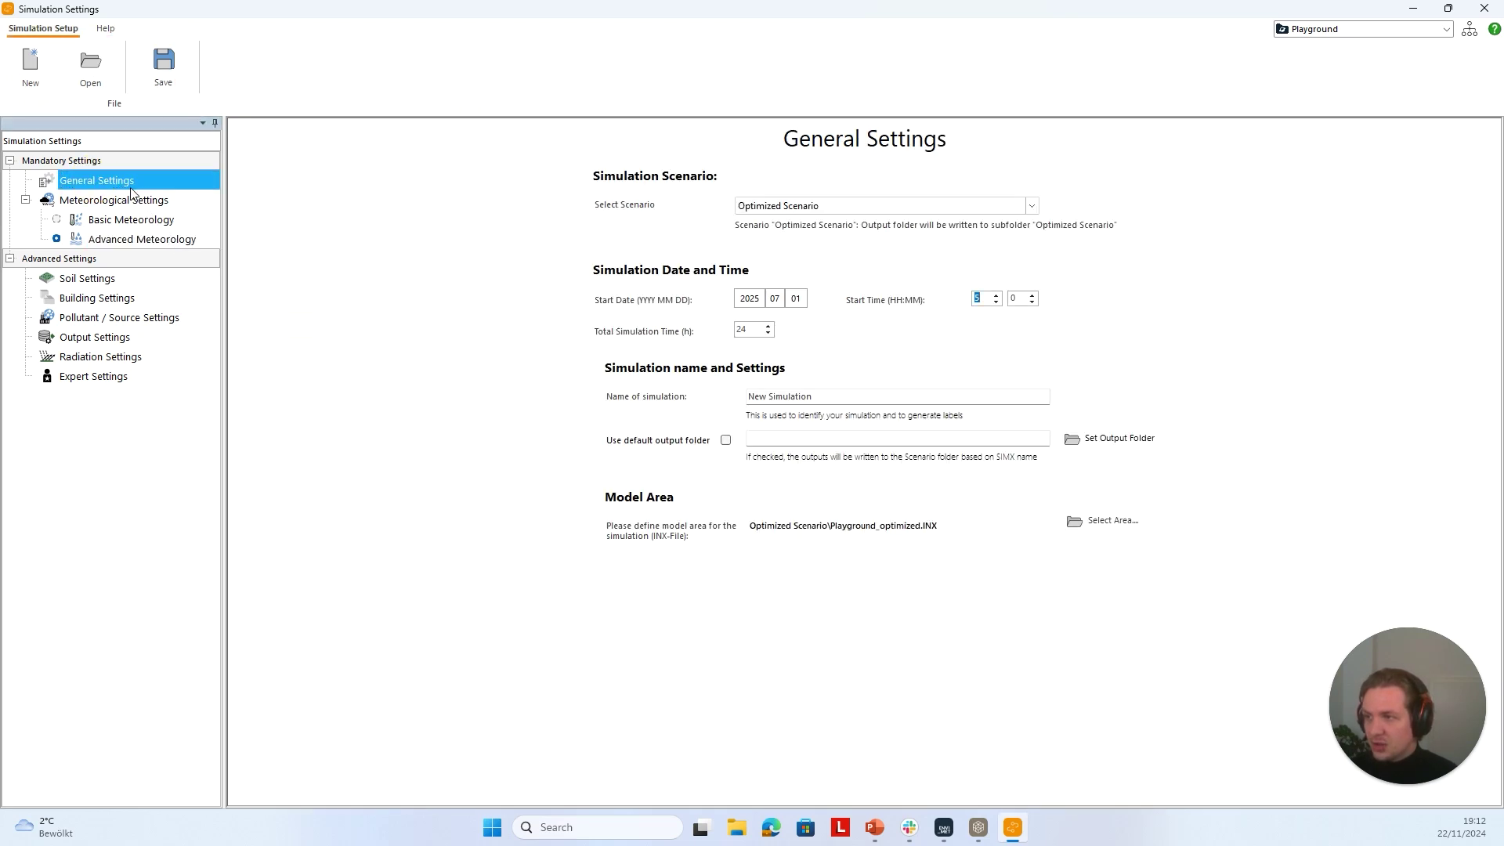
Set the simulation start date to 2024-07-12 with the date picker
click(798, 299)
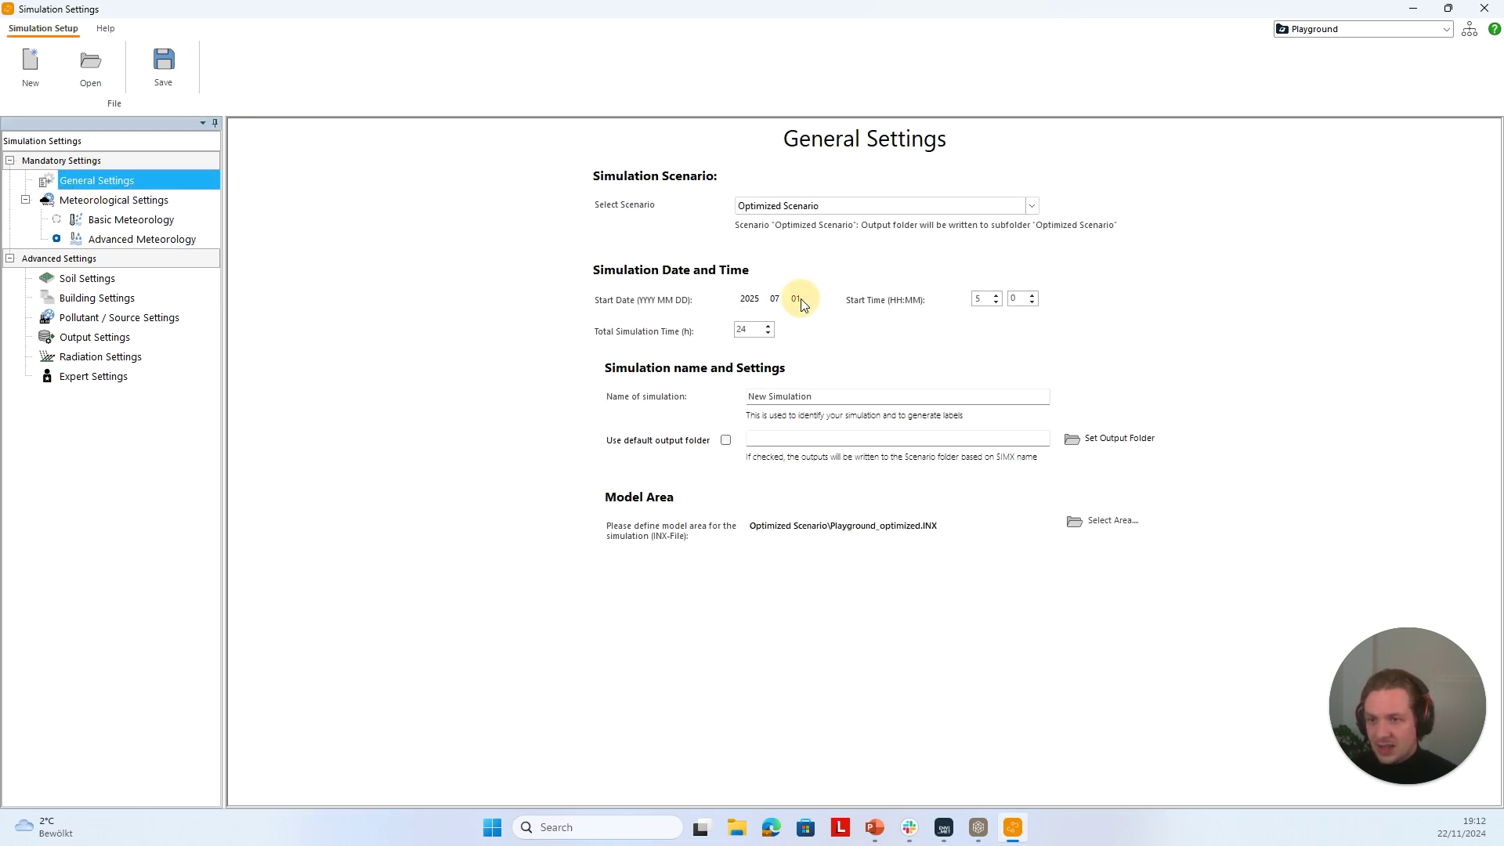
click(797, 362)
click(797, 364)
click(796, 361)
click(797, 362)
click(796, 362)
click(797, 362)
click(796, 362)
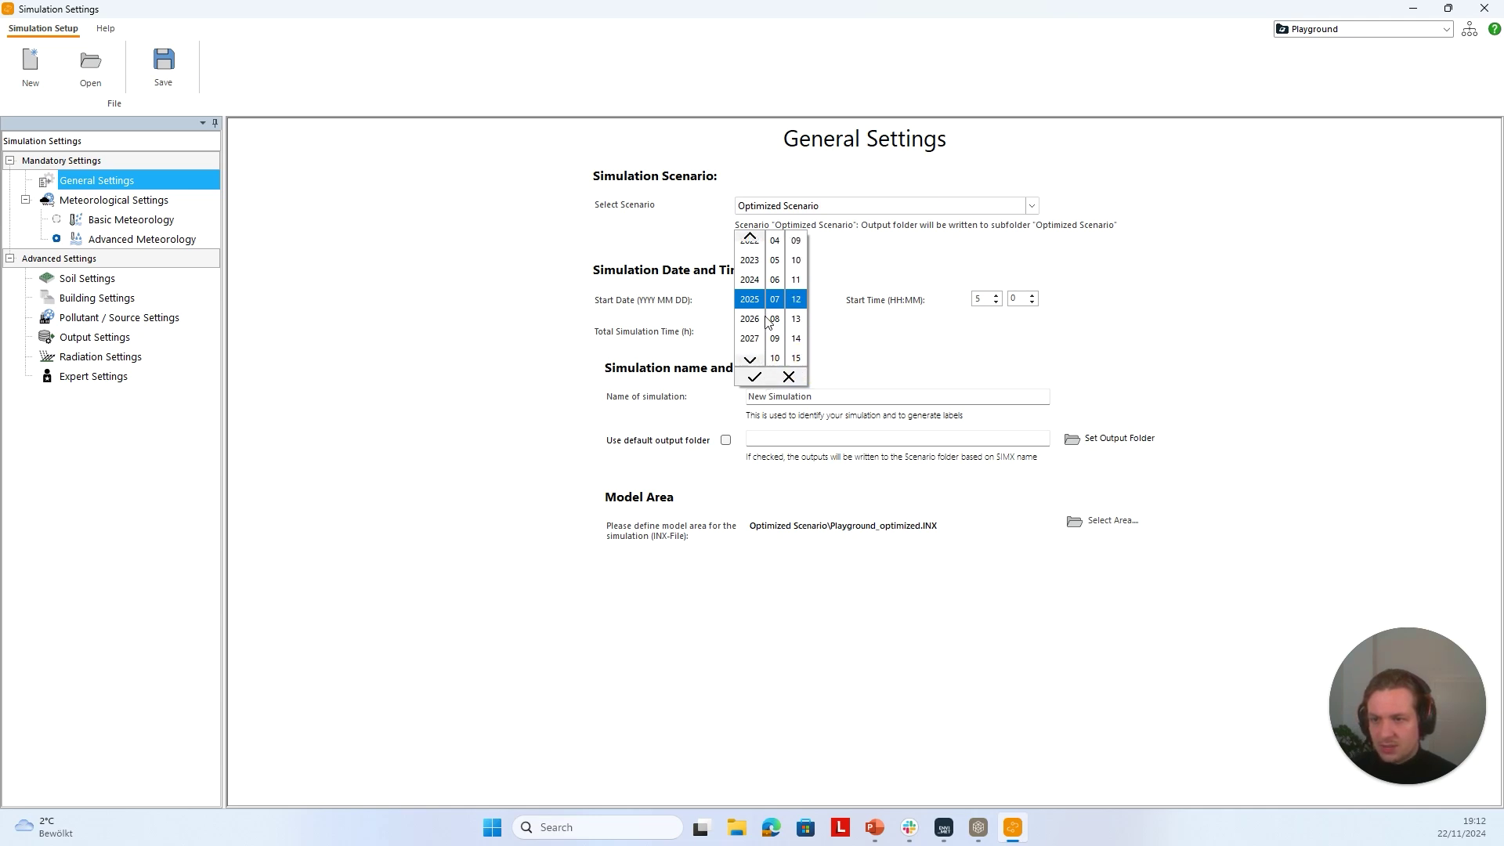
click(749, 237)
click(752, 380)
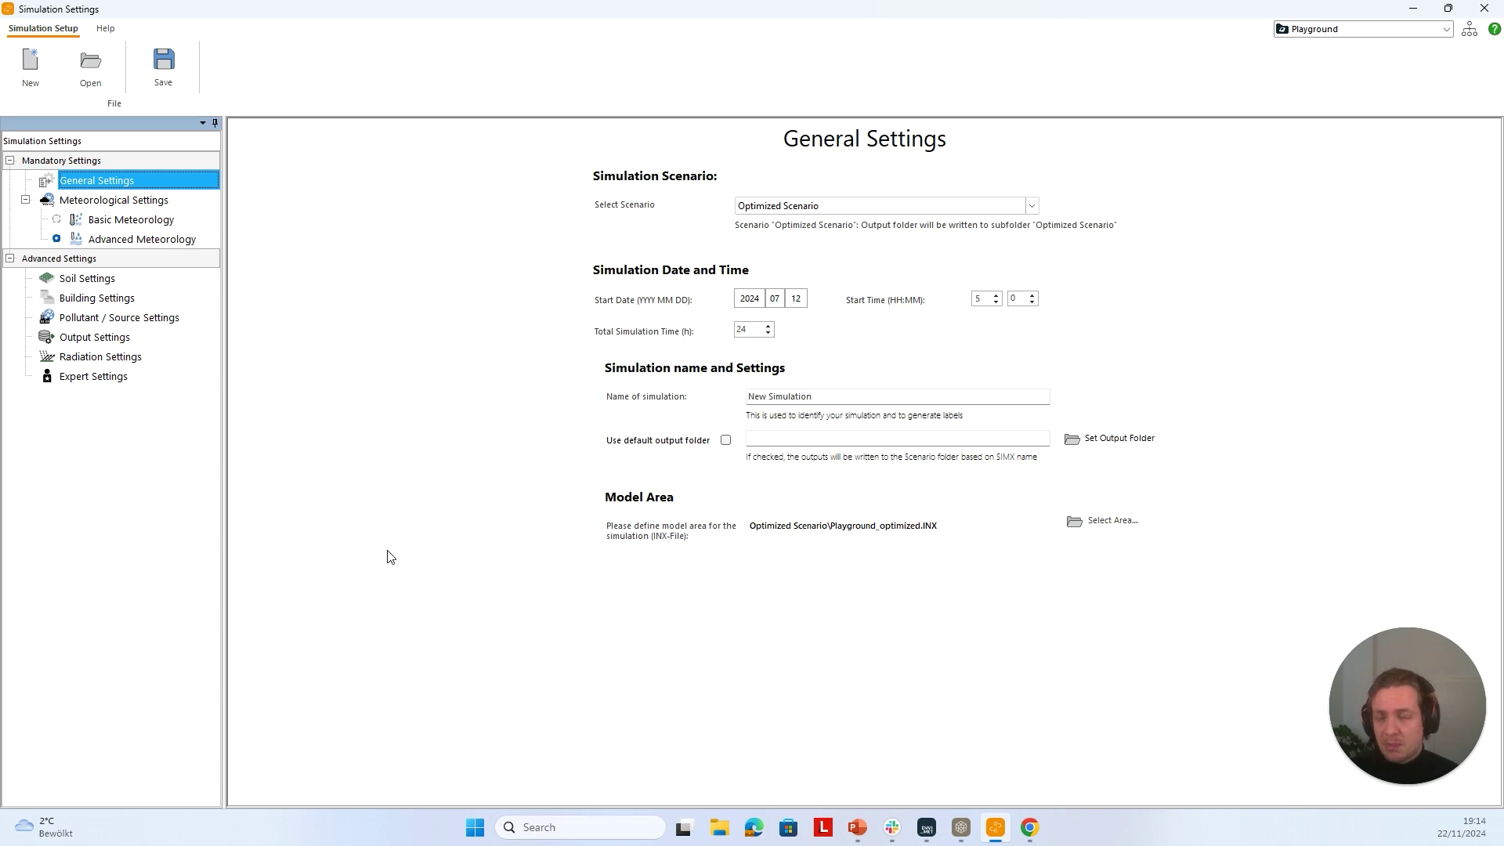
click(87, 278)
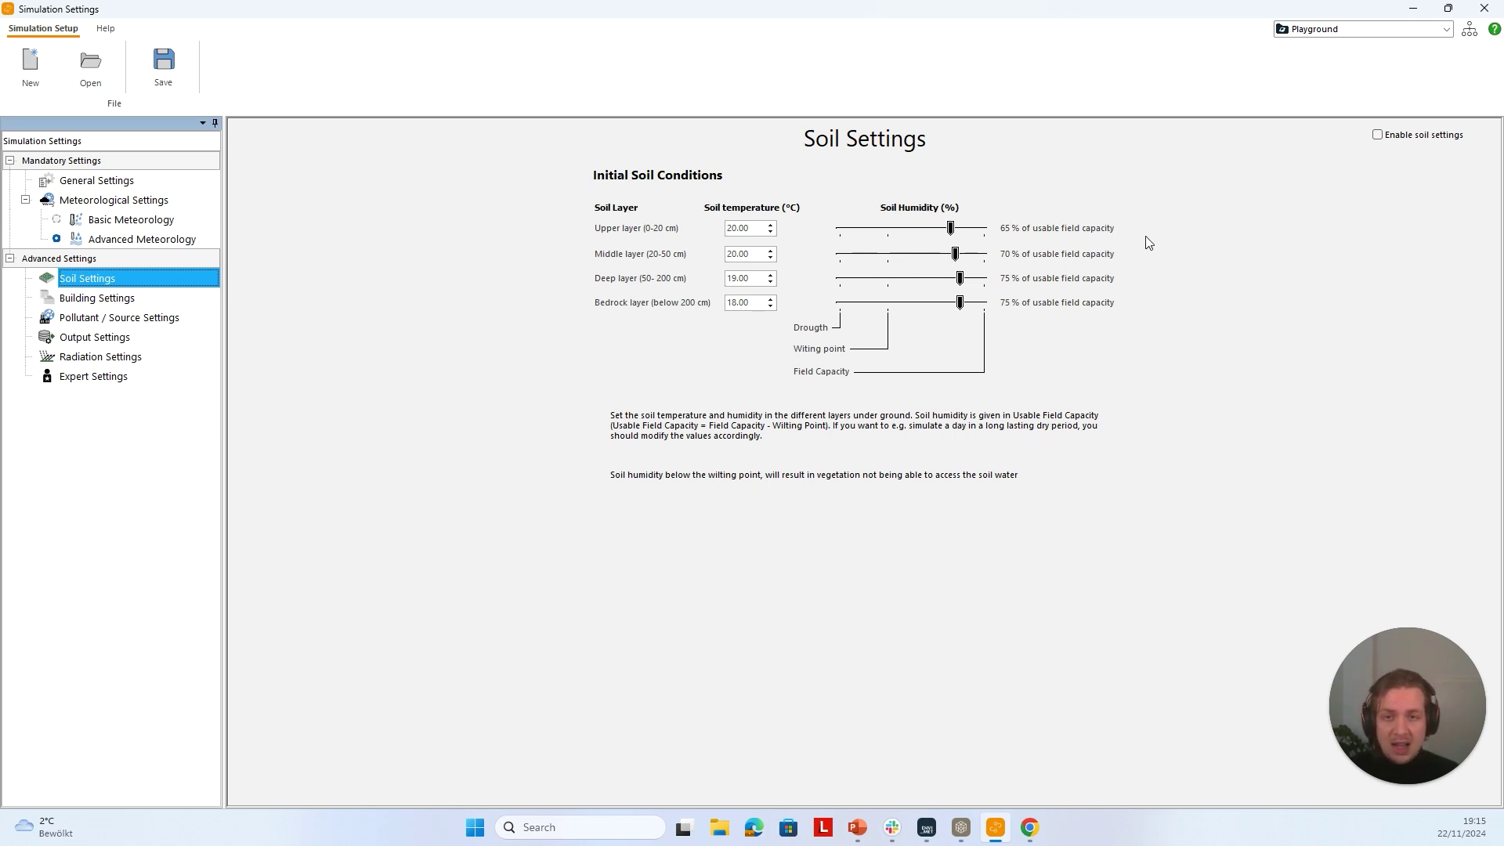
Set upper-layer soil humidity to 70% with temperature kept at 20.00, leaving soil settings disabled
click(1379, 137)
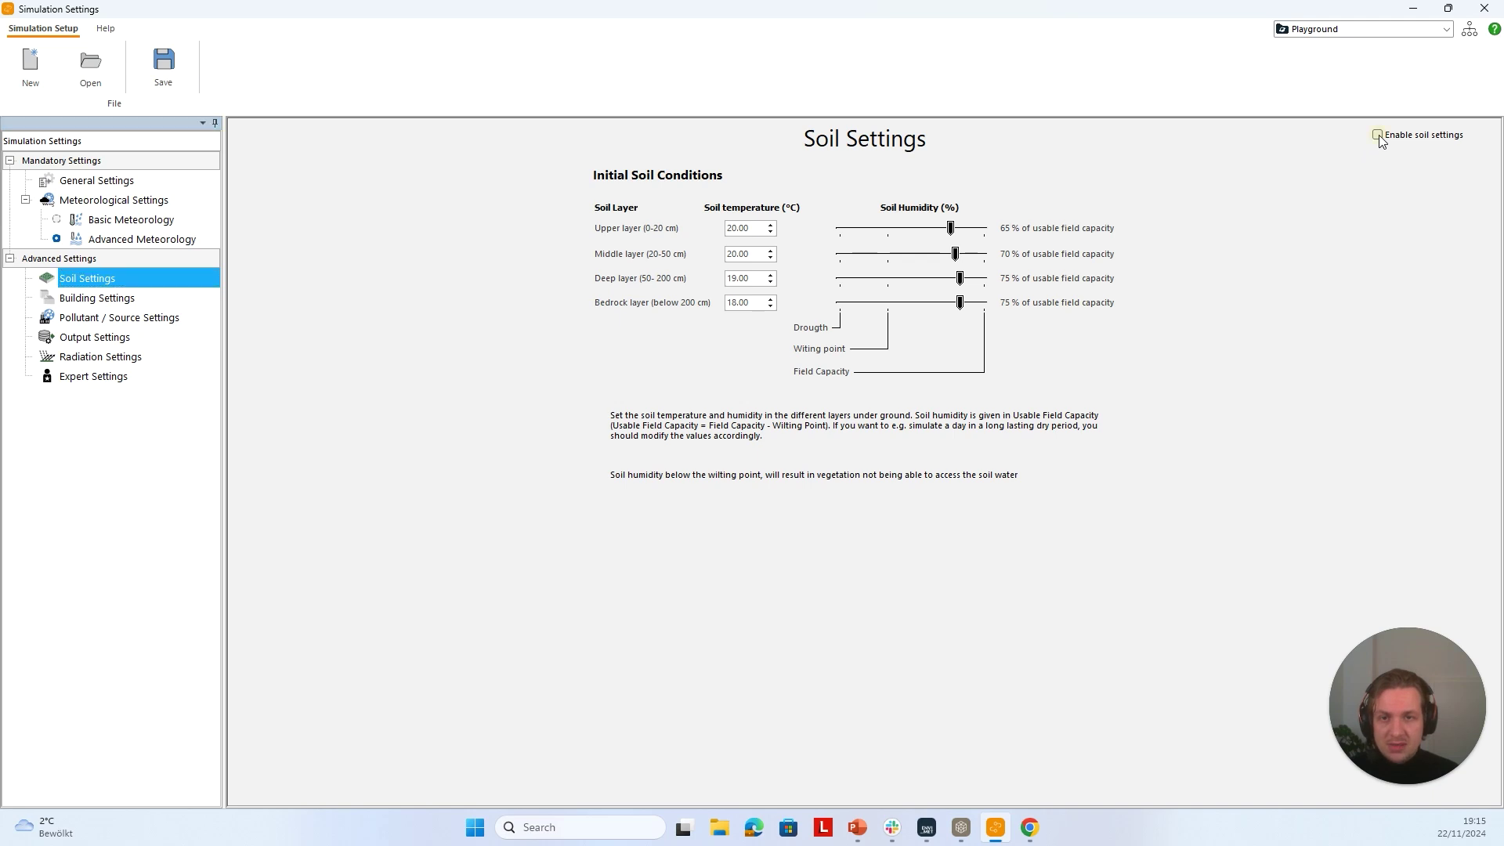
drag(952, 232, 950, 233)
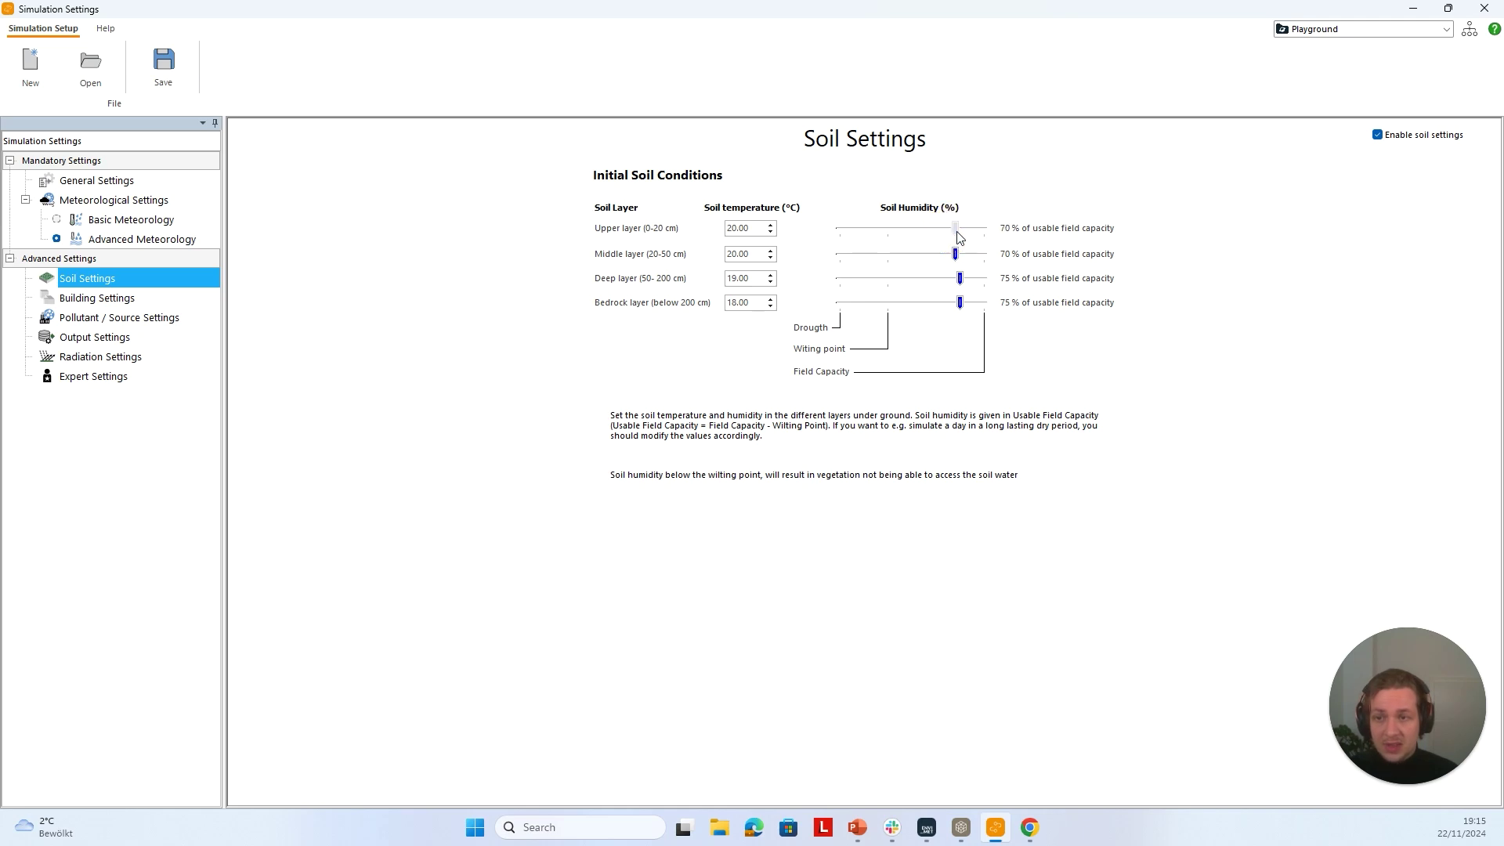
click(770, 226)
click(771, 232)
click(771, 232)
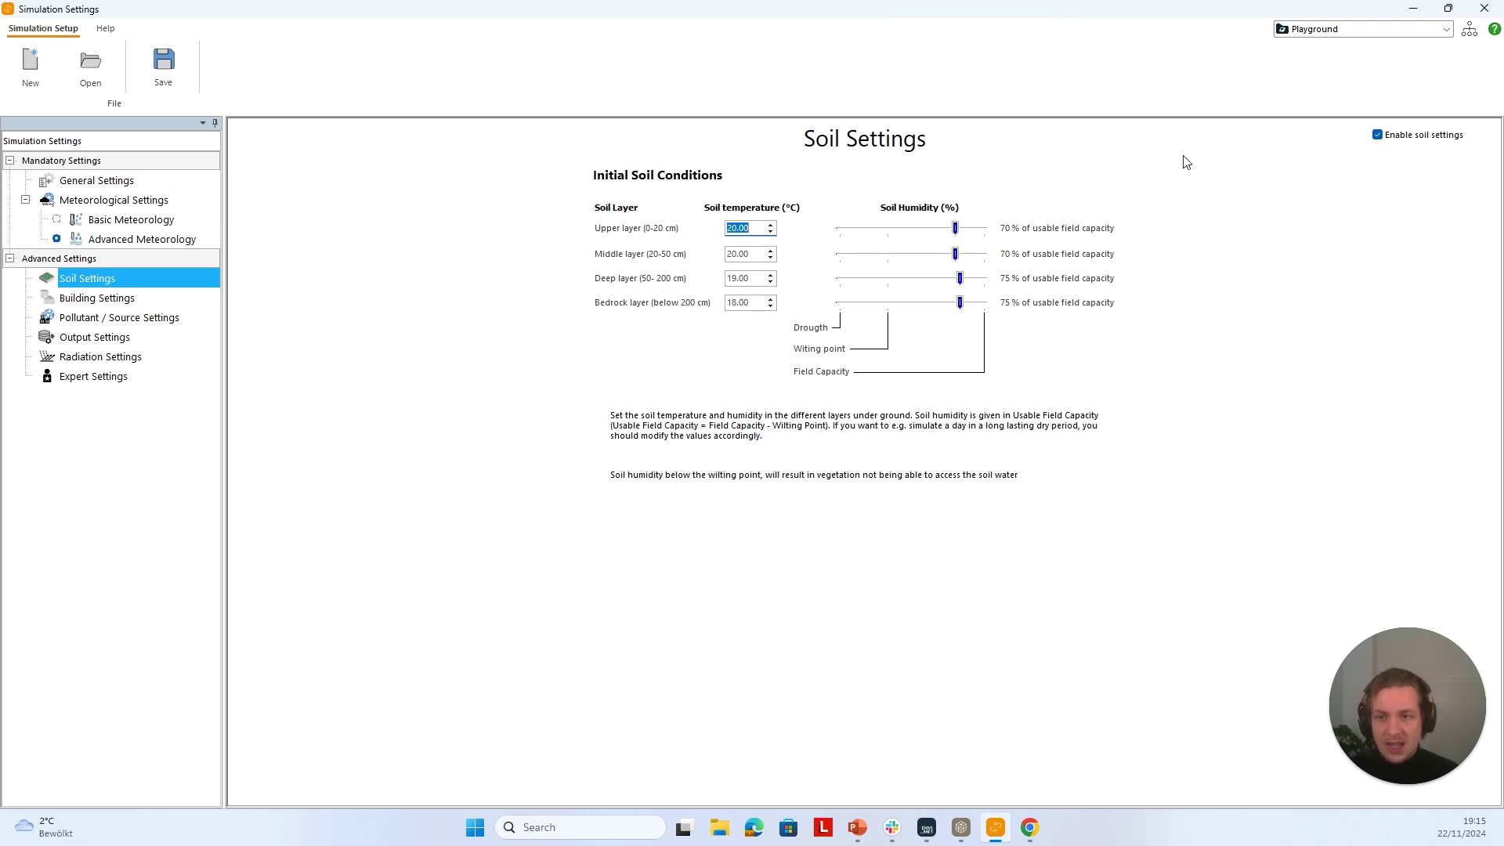
click(1378, 136)
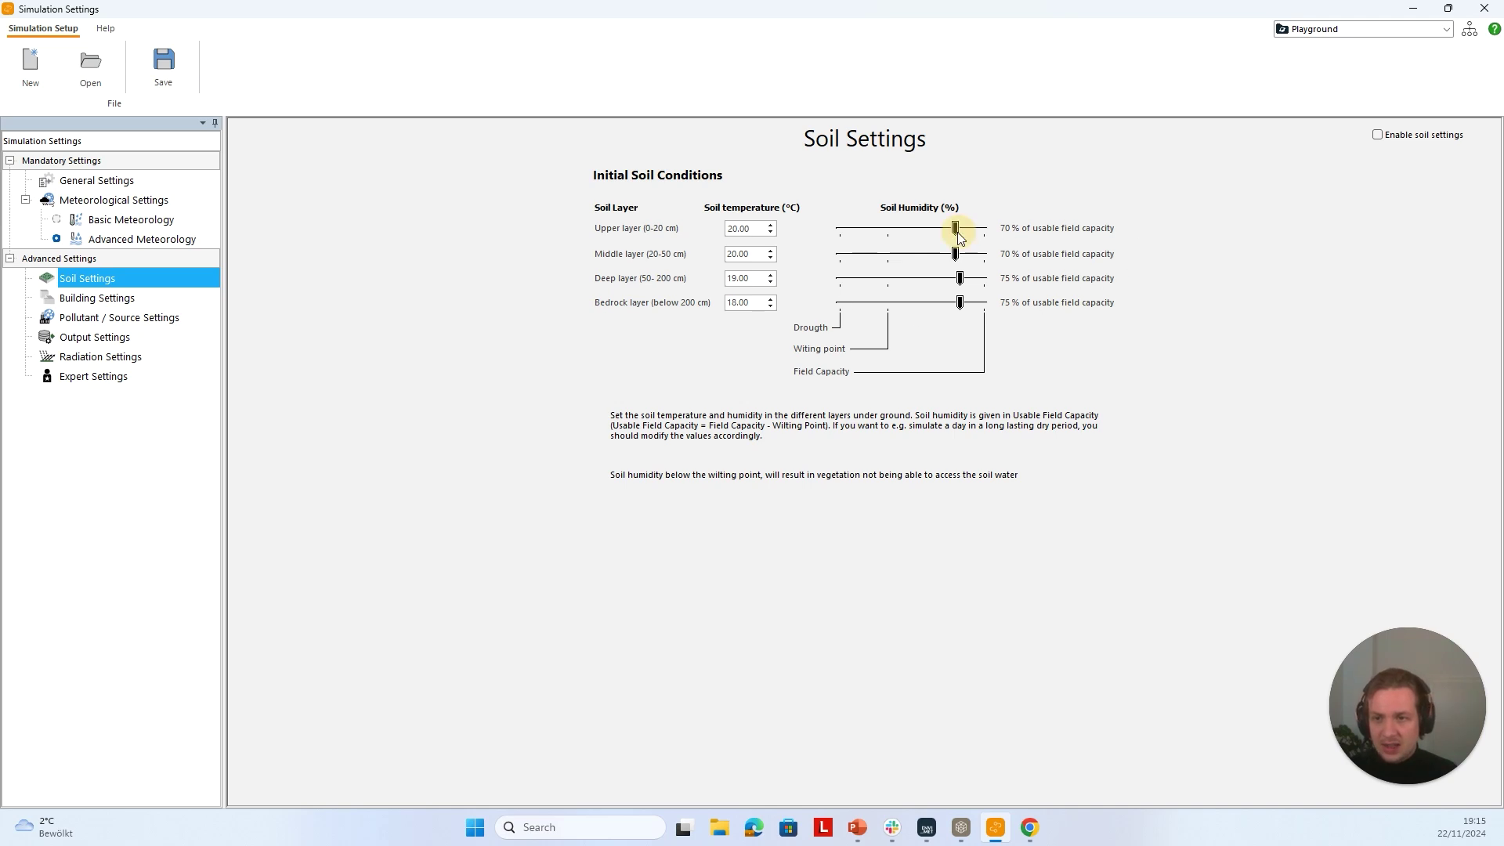
click(117, 299)
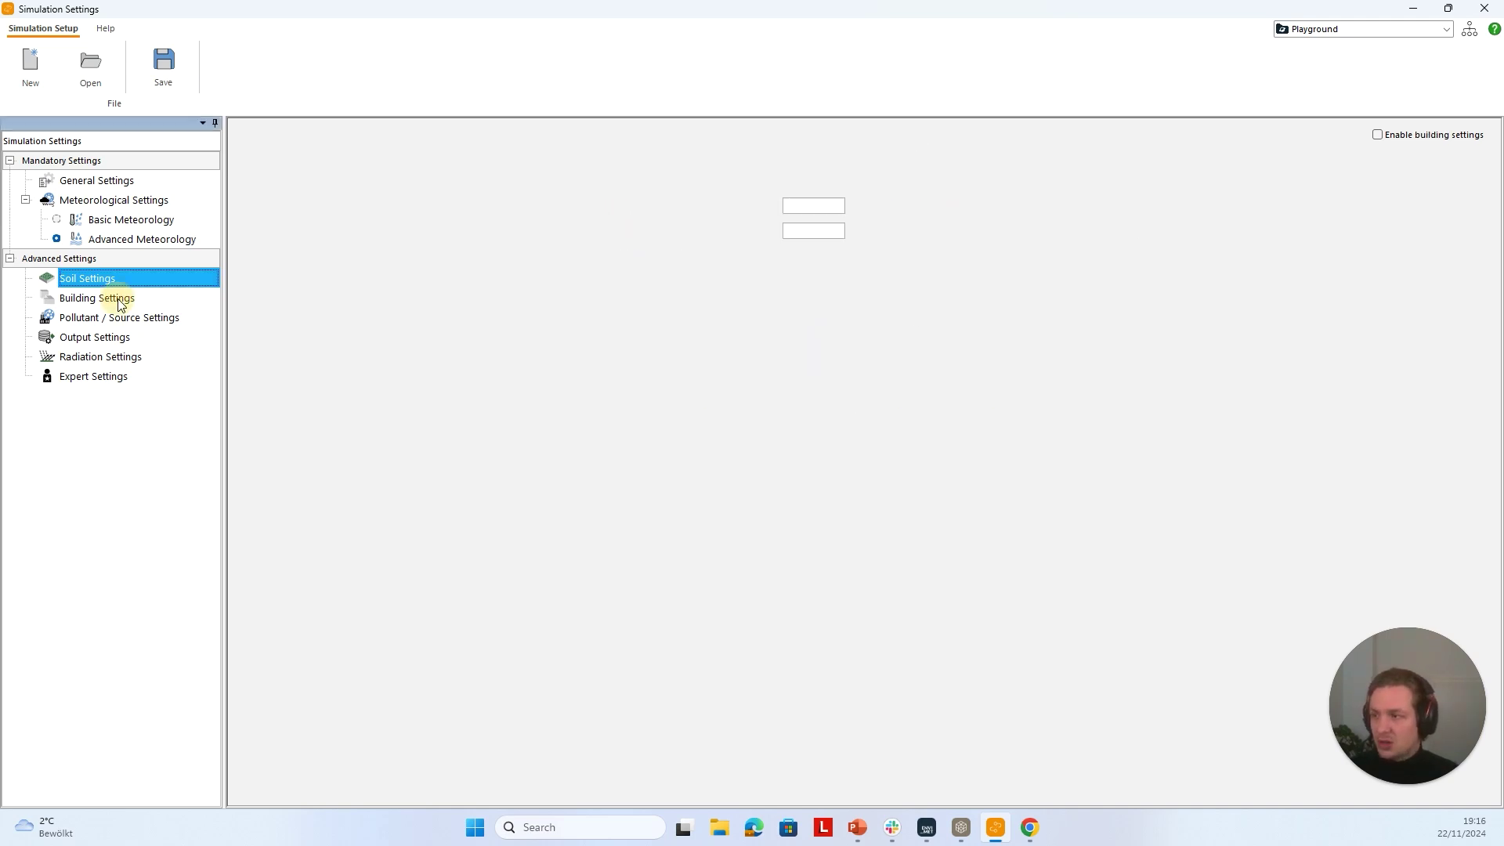
Browse the Pollutant/Source and Output settings pages, stopping on Expert Settings
click(119, 317)
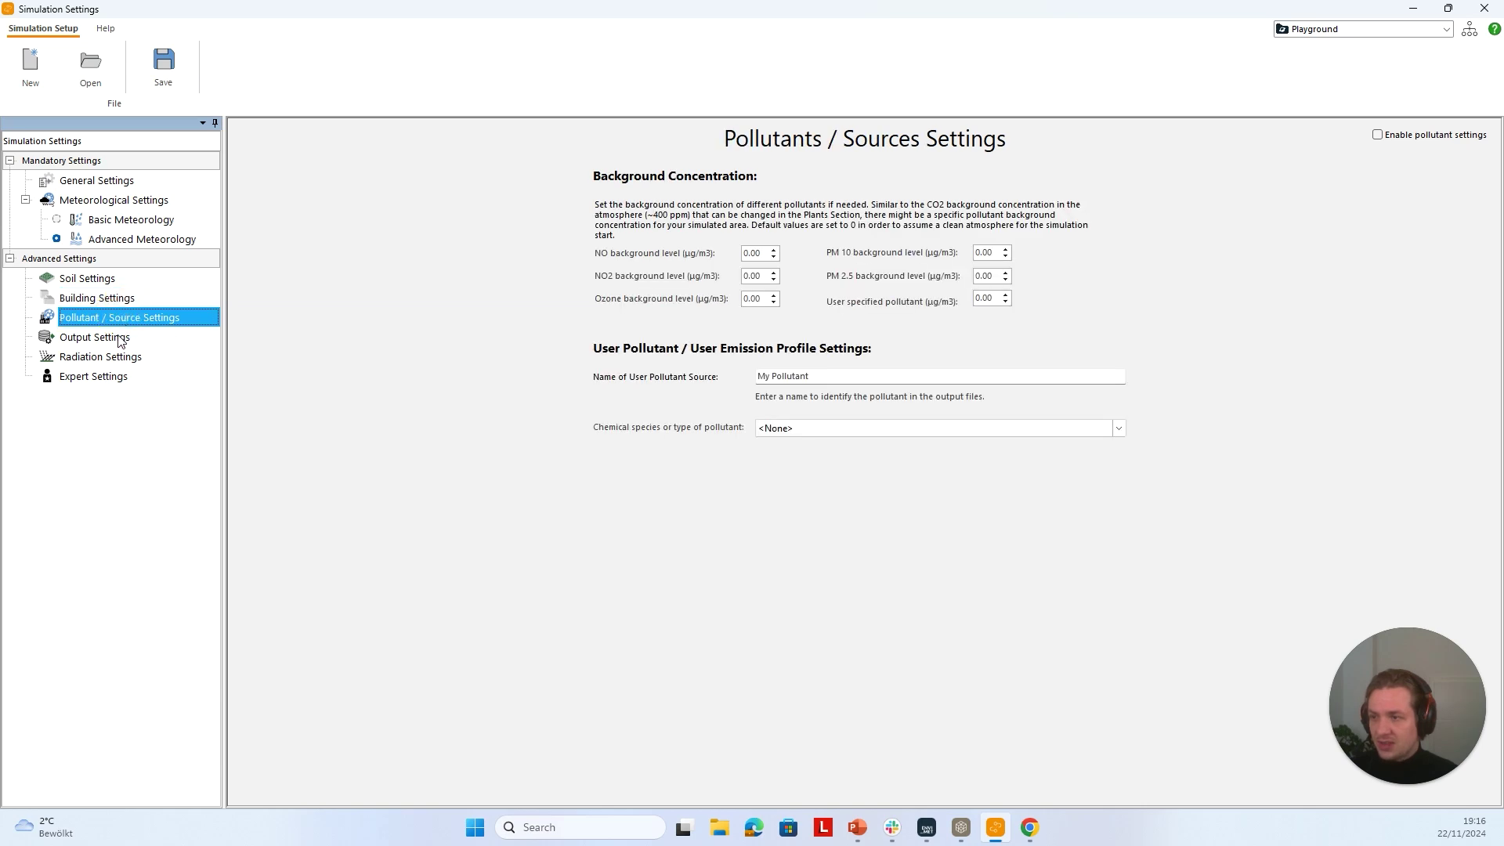
click(119, 337)
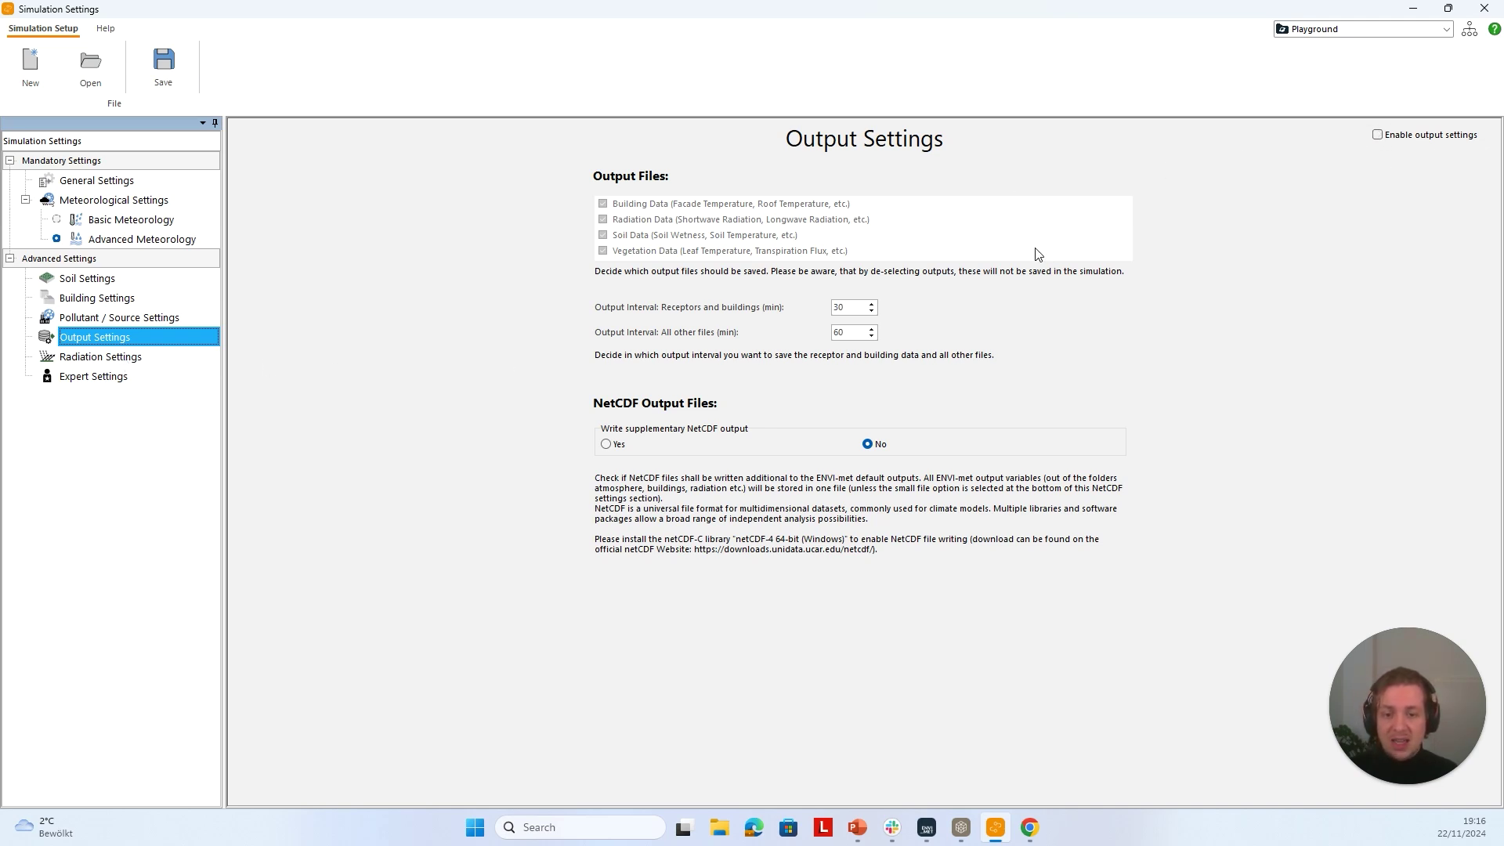
click(153, 375)
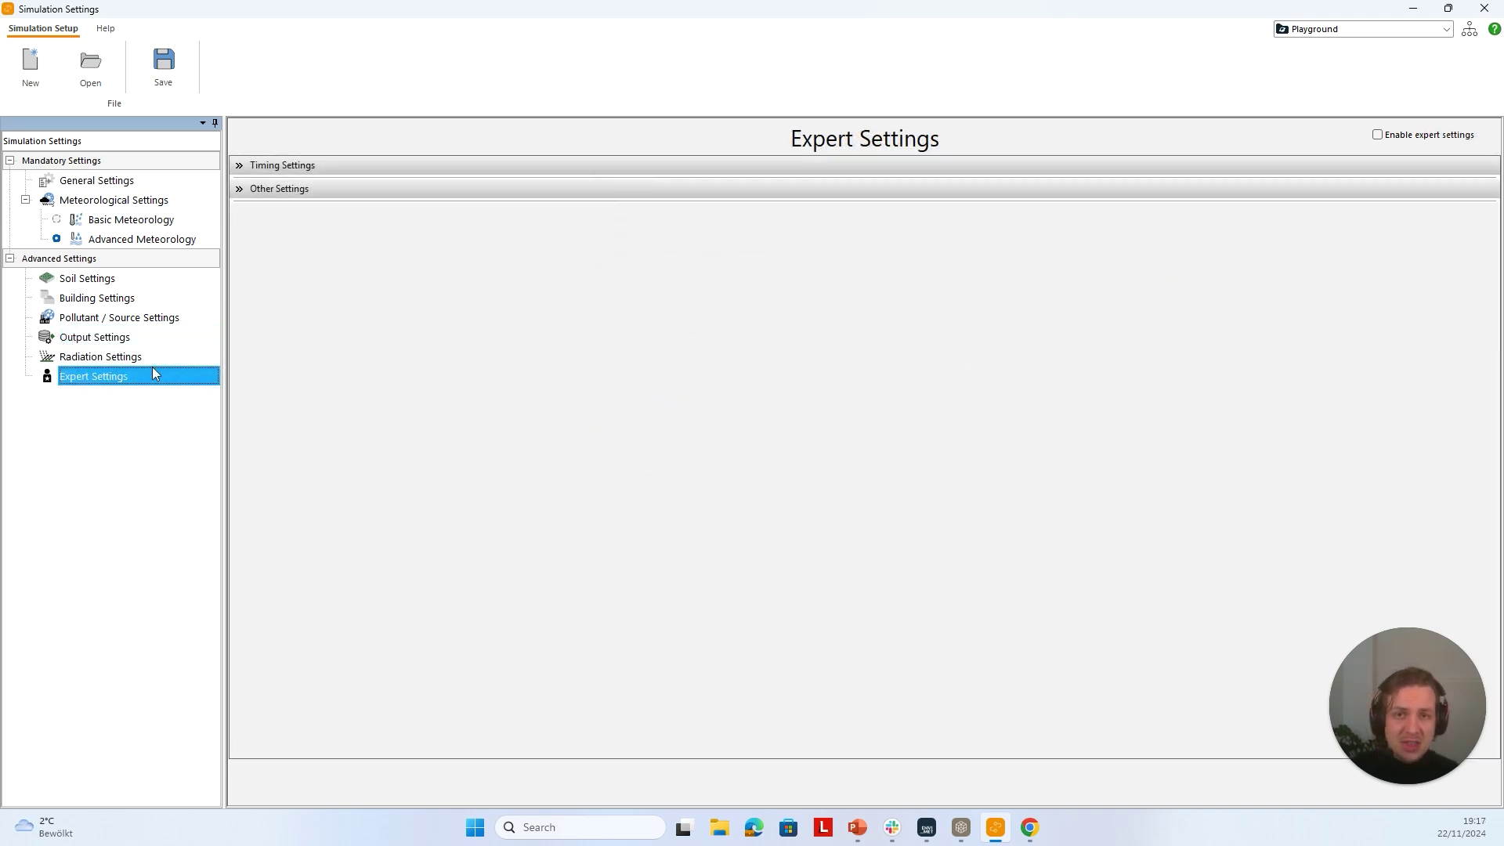